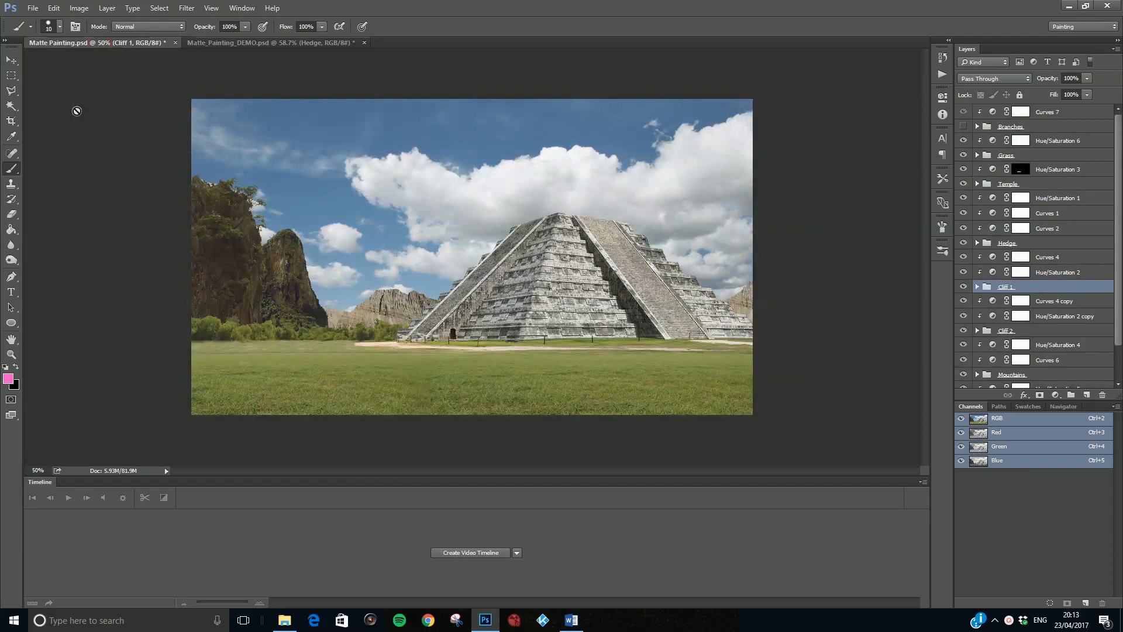
# Step: Examine how adjustment layers are stacked with the layer groups in the finished Matte Painting.psd
pyautogui.moveTo(1117, 148)
pyautogui.mouseDown()
pyautogui.moveTo(1118, 221)
pyautogui.moveTo(1118, 144)
pyautogui.mouseUp()
pyautogui.moveTo(1118, 144); pyautogui.dragTo(1116, 172)
pyautogui.scroll(2, 1076, 195)
pyautogui.scroll(-2, 1072, 222)
pyautogui.scroll(1, 1079, 161)
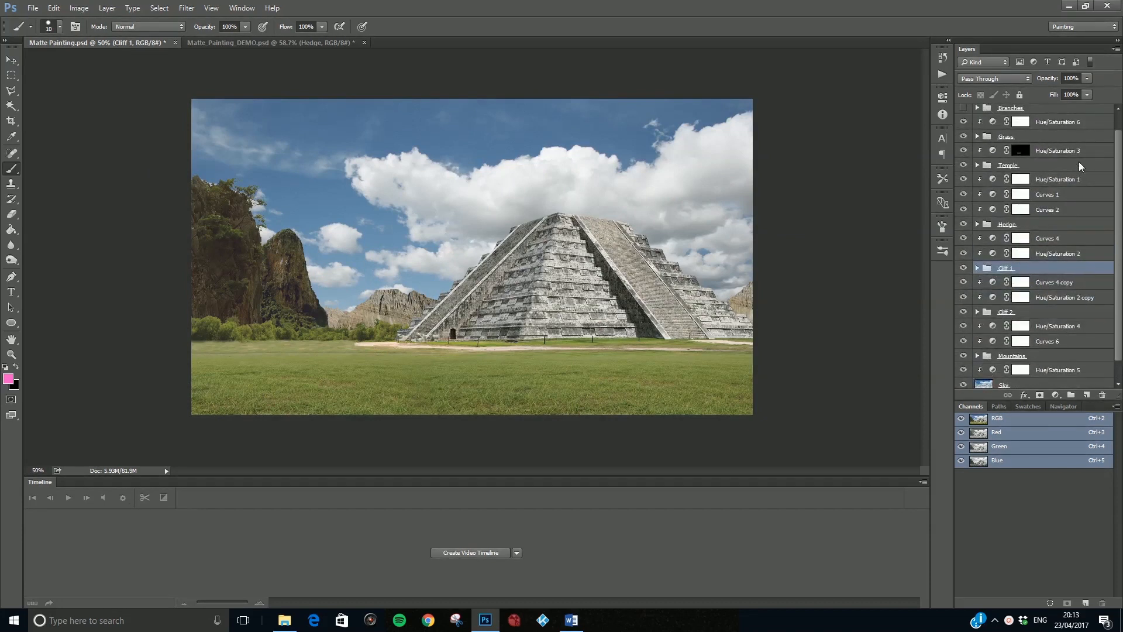
# Step: Switch to Matte_Painting_DEMO.psd and group the Grass and Grass_cleanup layers under the name Grass
pyautogui.click(247, 42)
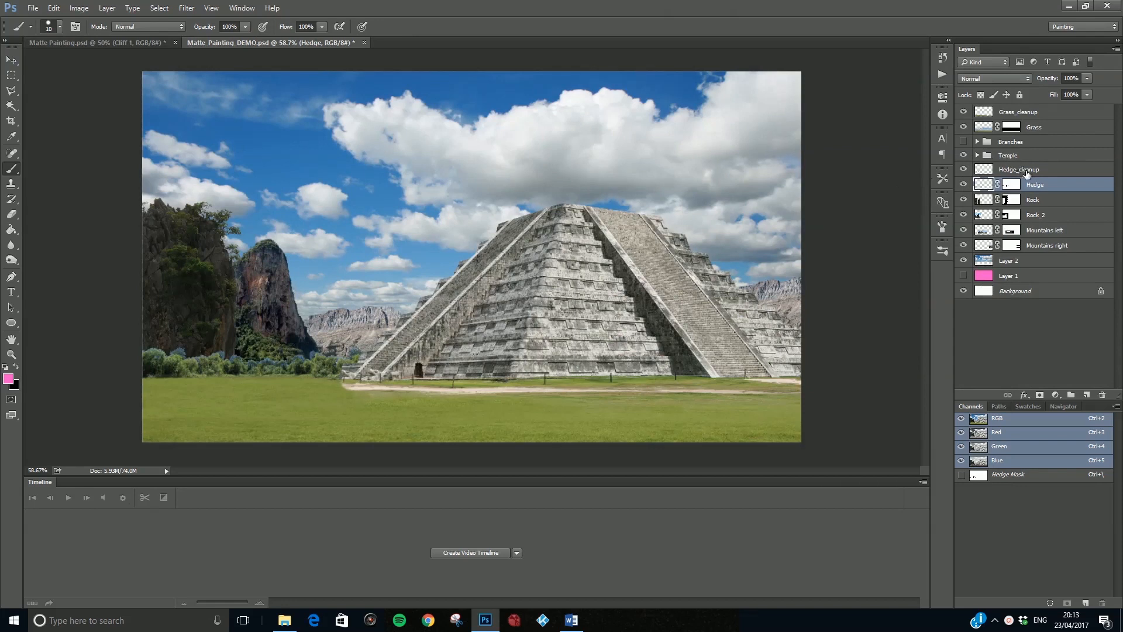
pyautogui.click(1041, 127)
pyautogui.keyDown('shift'); pyautogui.click(1045, 113); pyautogui.keyUp('shift')
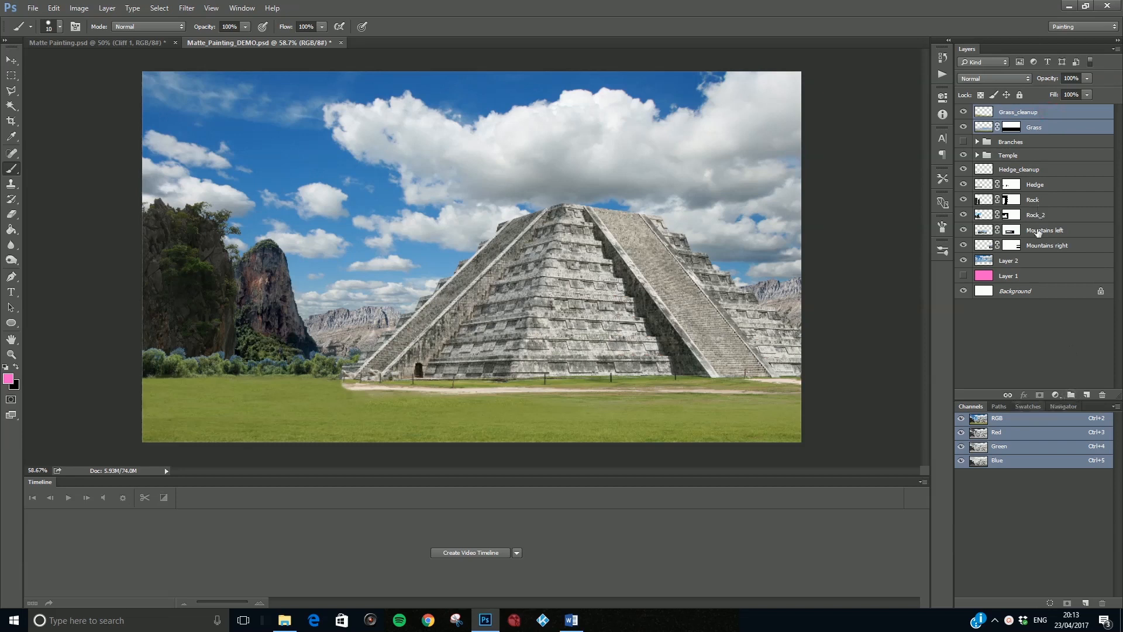
pyautogui.hotkey('ctrl', 'g')
pyautogui.doubleClick(1006, 112)
pyautogui.write('Grass')
pyautogui.click(1037, 307)
# Step: Group the Hedge_cleanup and Hedge layers under the name Hedge
pyautogui.click(1036, 152)
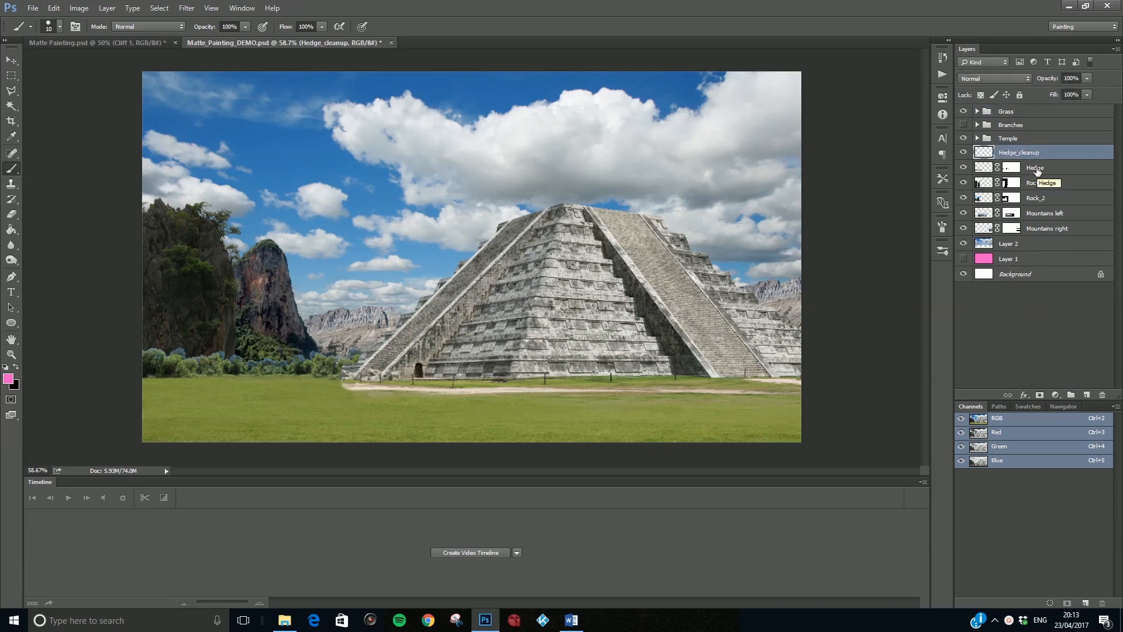
pyautogui.keyDown('shift'); pyautogui.click(1040, 169); pyautogui.keyUp('shift')
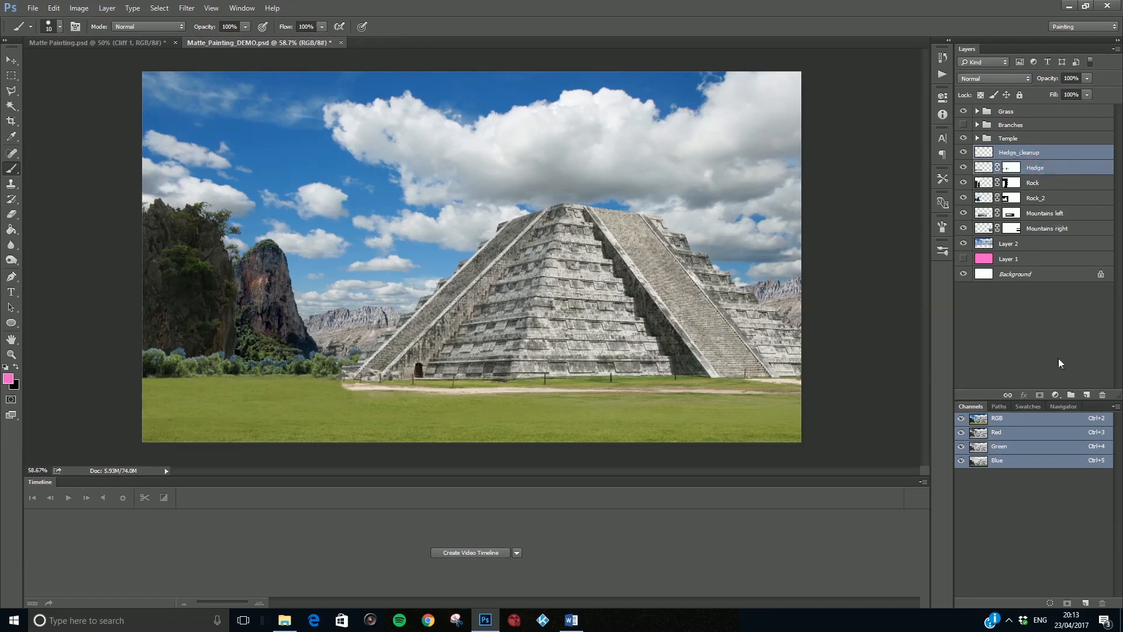
pyautogui.click(1071, 393)
pyautogui.doubleClick(1009, 151)
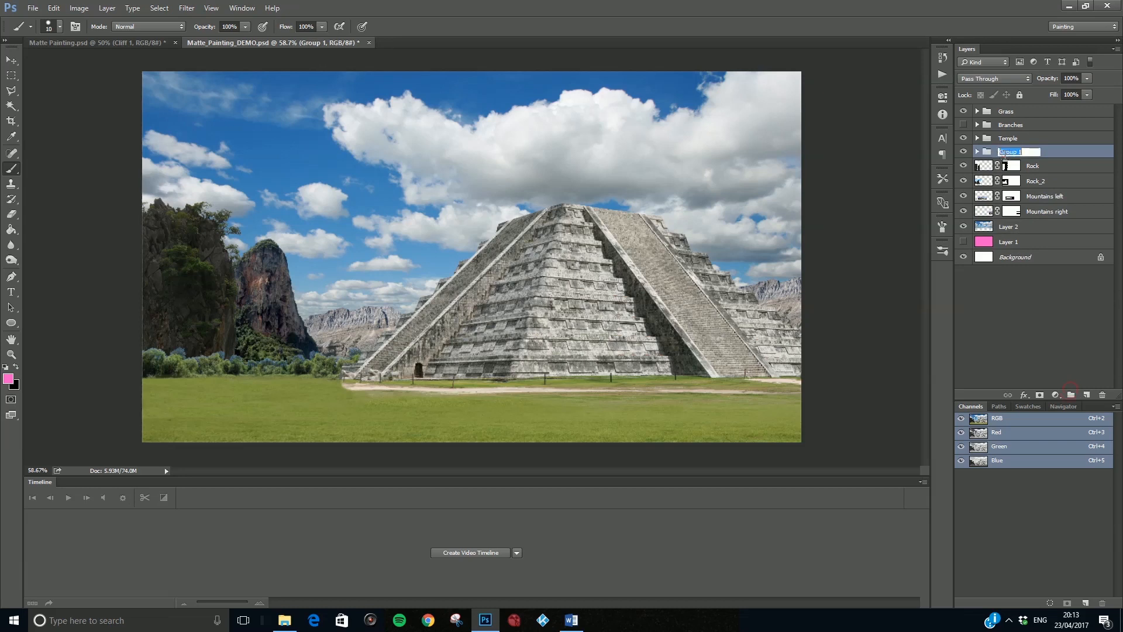
pyautogui.write('Hedge')
pyautogui.press('Return')
# Step: Create a layer group named Rock1 below Hedge and move the Rock layer into it
pyautogui.click(1056, 169)
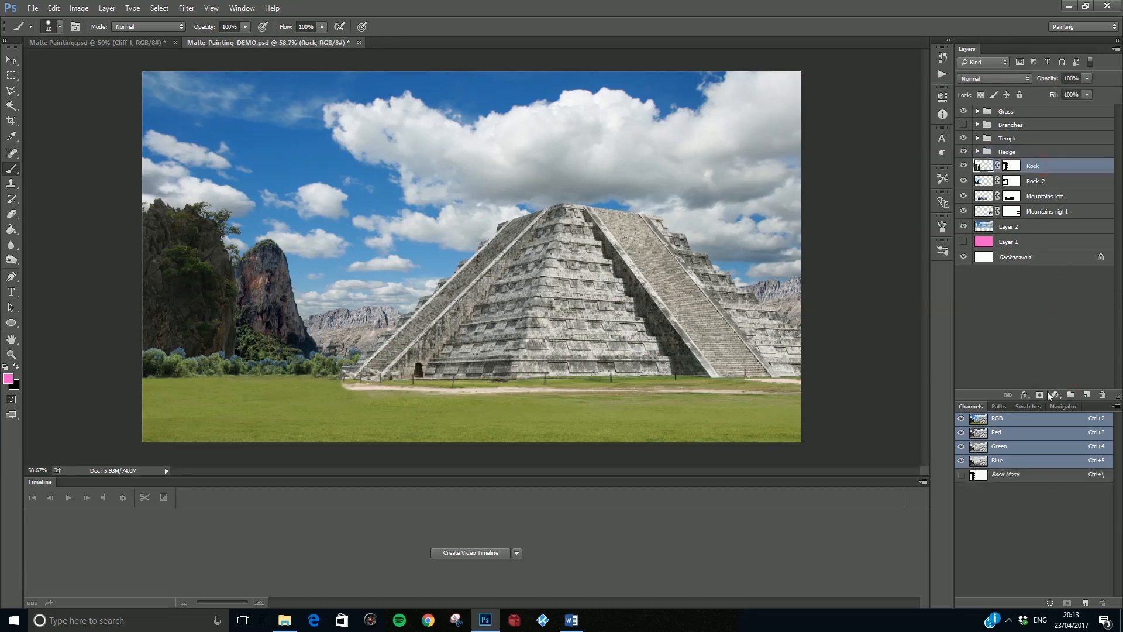
pyautogui.click(1071, 395)
pyautogui.doubleClick(1012, 167)
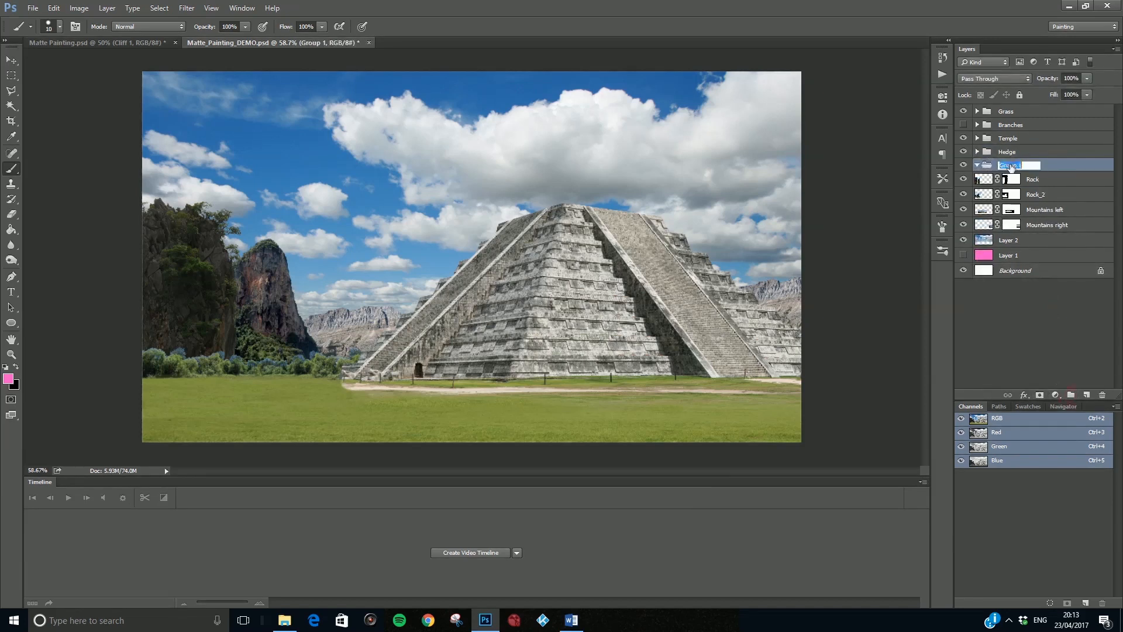
pyautogui.write('Rock')
pyautogui.click(1033, 179)
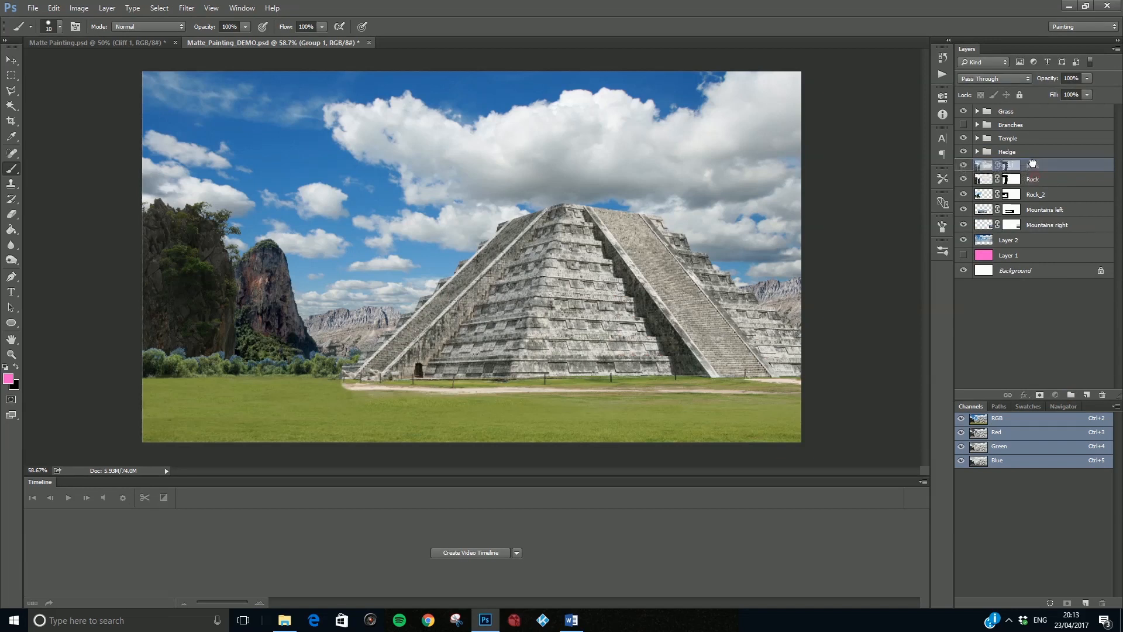
pyautogui.click(1035, 180)
# Step: Rename the rock layer inside the Rock1 group as Rock 1 and collapse the group
pyautogui.doubleClick(1044, 179)
pyautogui.write('Rock 1')
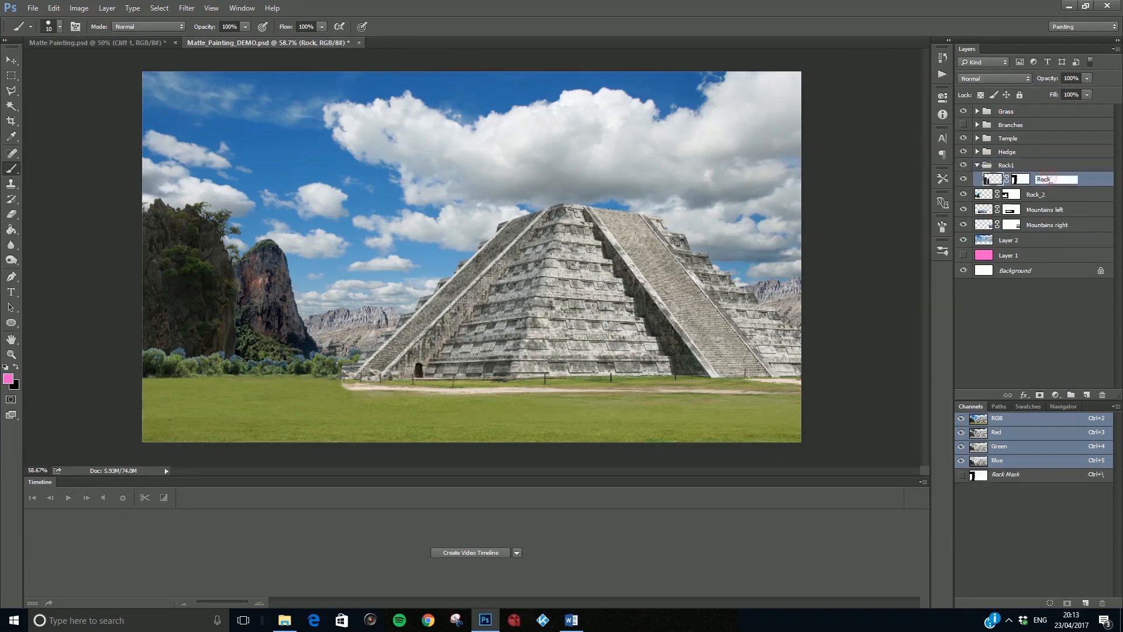
pyautogui.click(1003, 166)
pyautogui.click(985, 165)
pyautogui.click(977, 165)
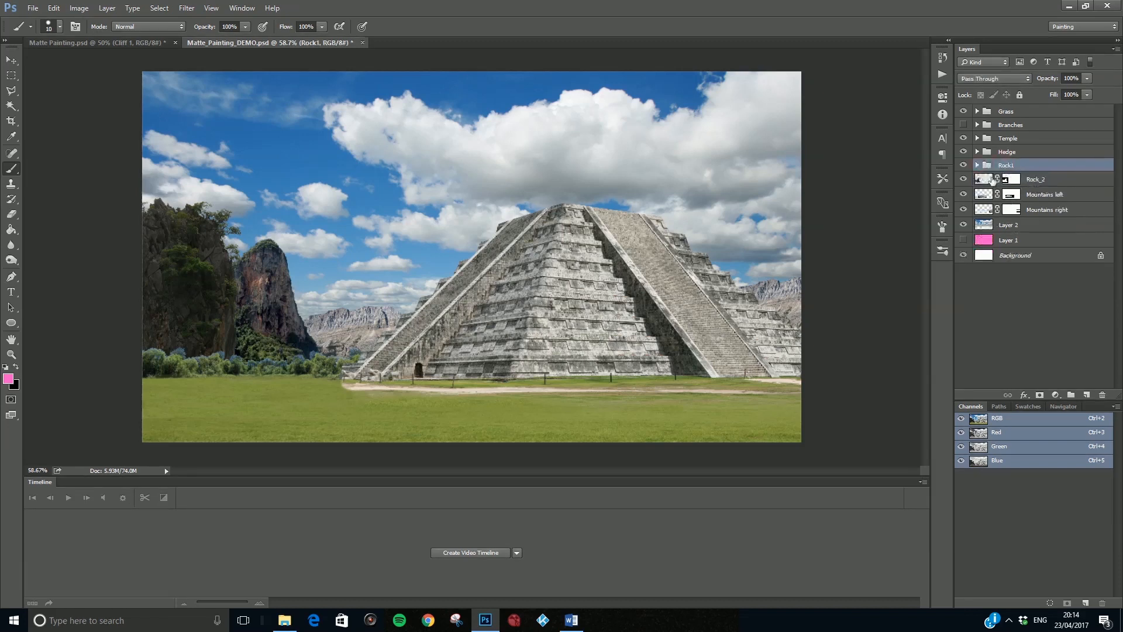
# Step: Create a layer group named Rock2, move the Rock_2 layer into it, and collapse the group
pyautogui.click(1038, 179)
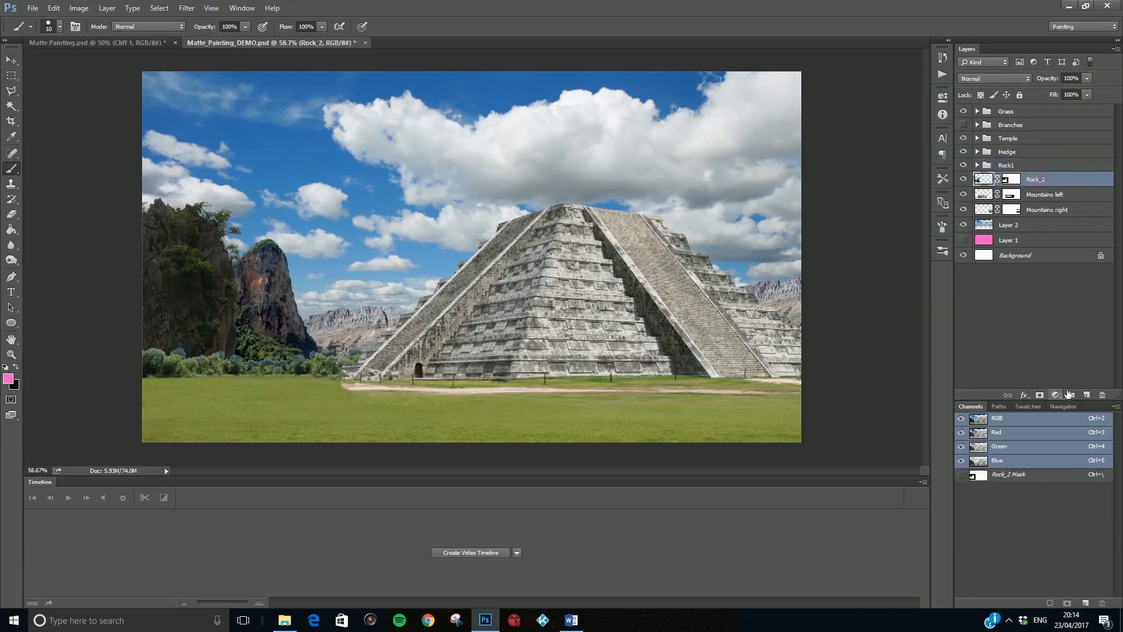
pyautogui.click(1069, 394)
pyautogui.doubleClick(1008, 181)
pyautogui.write('Rock2')
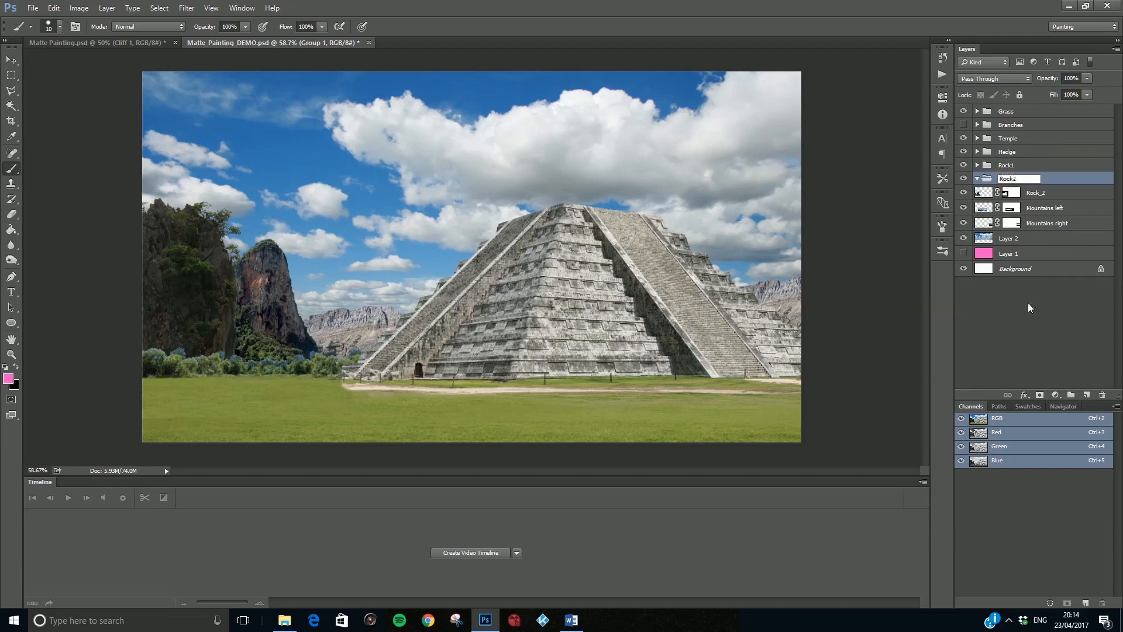
pyautogui.click(1028, 304)
pyautogui.moveTo(1038, 194); pyautogui.dragTo(1030, 178)
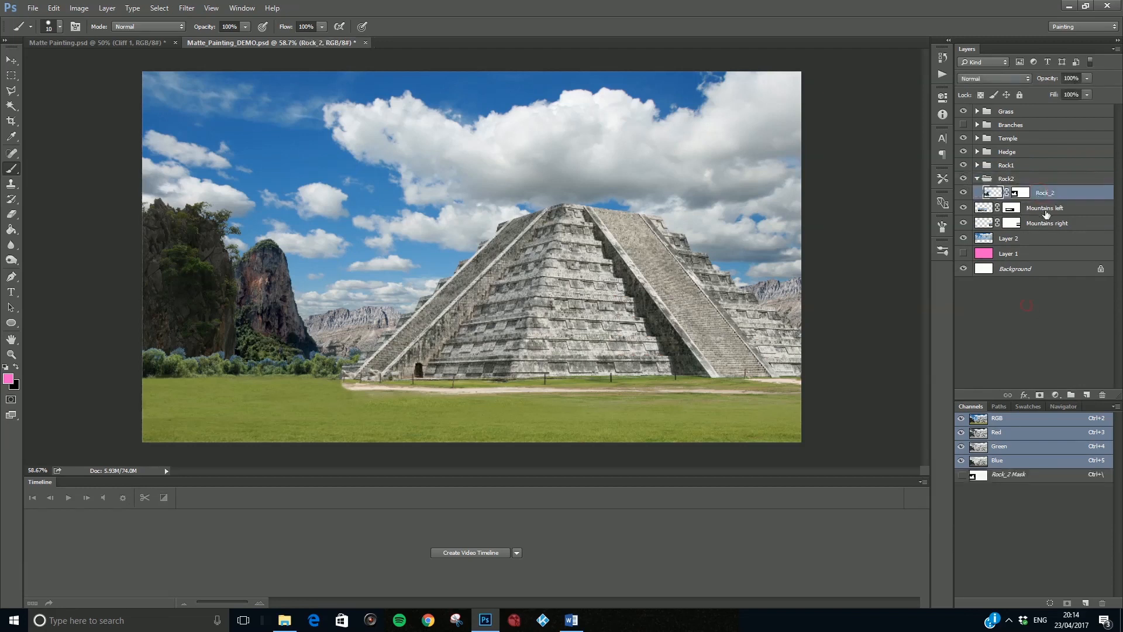
pyautogui.click(976, 177)
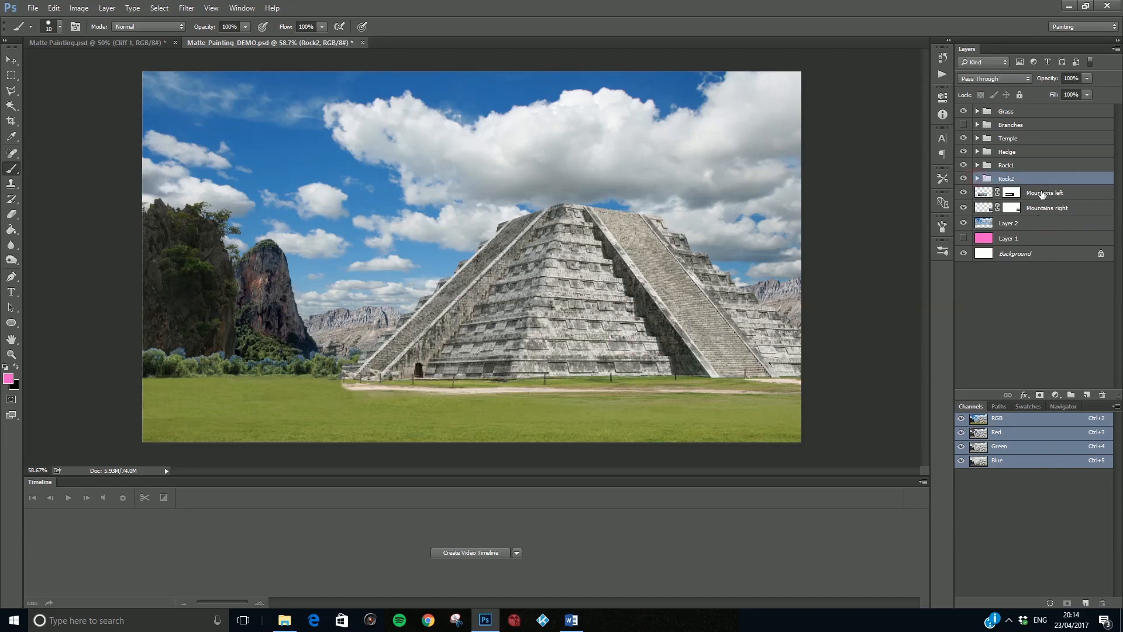
# Step: Group the Mountains left and Mountains right layers under the name Mountains
pyautogui.click(1041, 194)
pyautogui.keyDown('shift'); pyautogui.click(1041, 210); pyautogui.keyUp('shift')
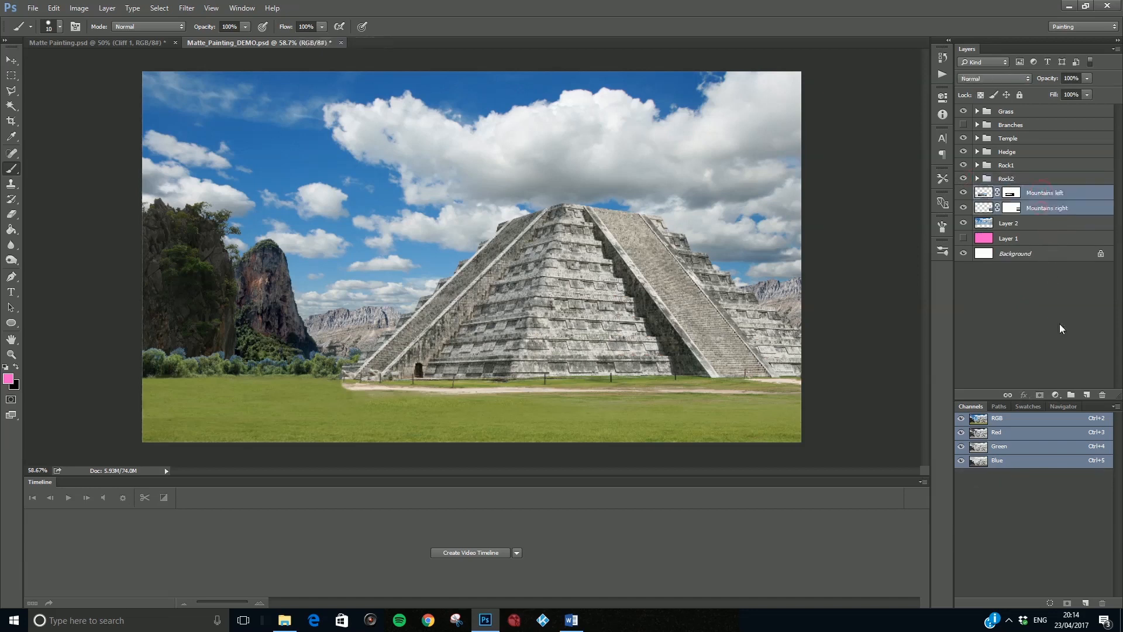
pyautogui.click(1071, 395)
pyautogui.doubleClick(1009, 193)
pyautogui.write('Mountains')
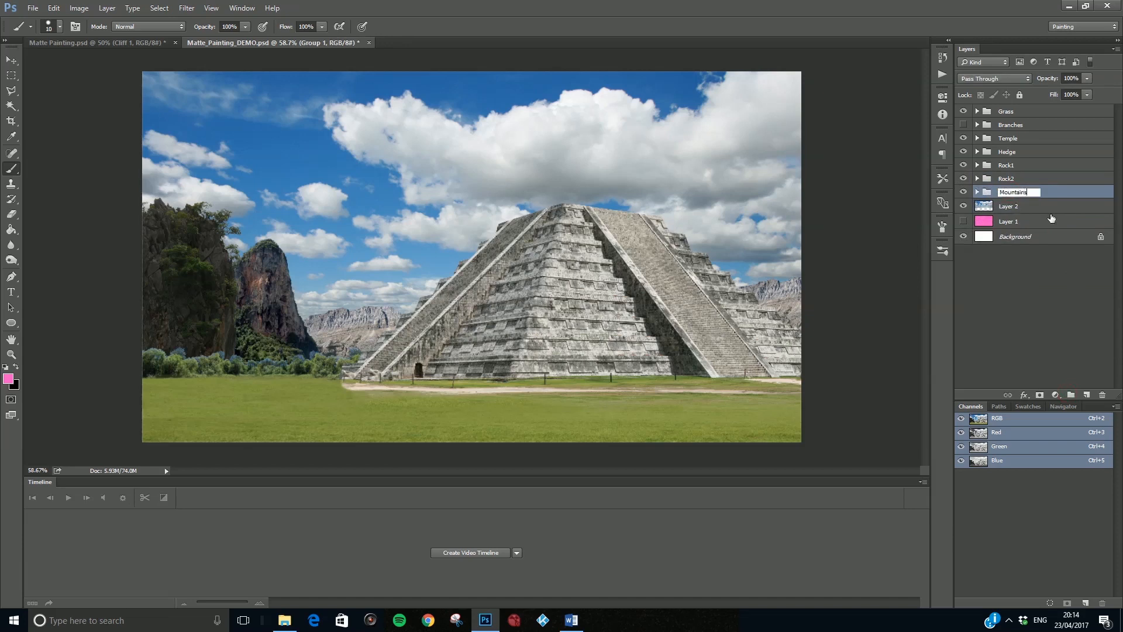
pyautogui.click(1023, 286)
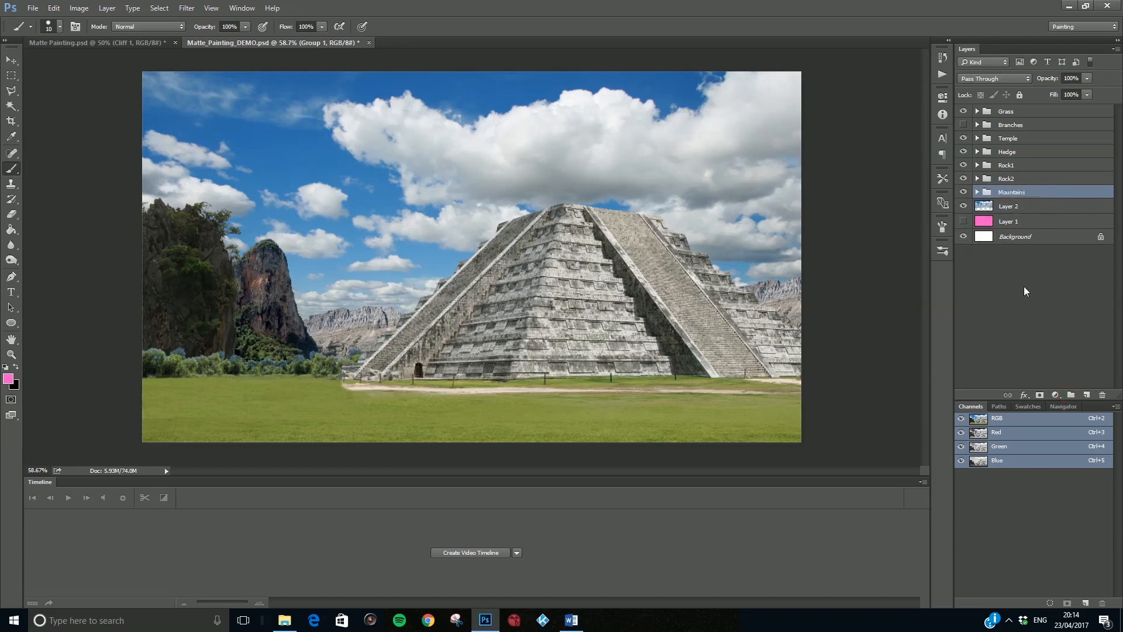
# Step: Rename Layer 2, which holds the cloudy sky image, as Sky
pyautogui.doubleClick(1008, 205)
pyautogui.write('Sky')
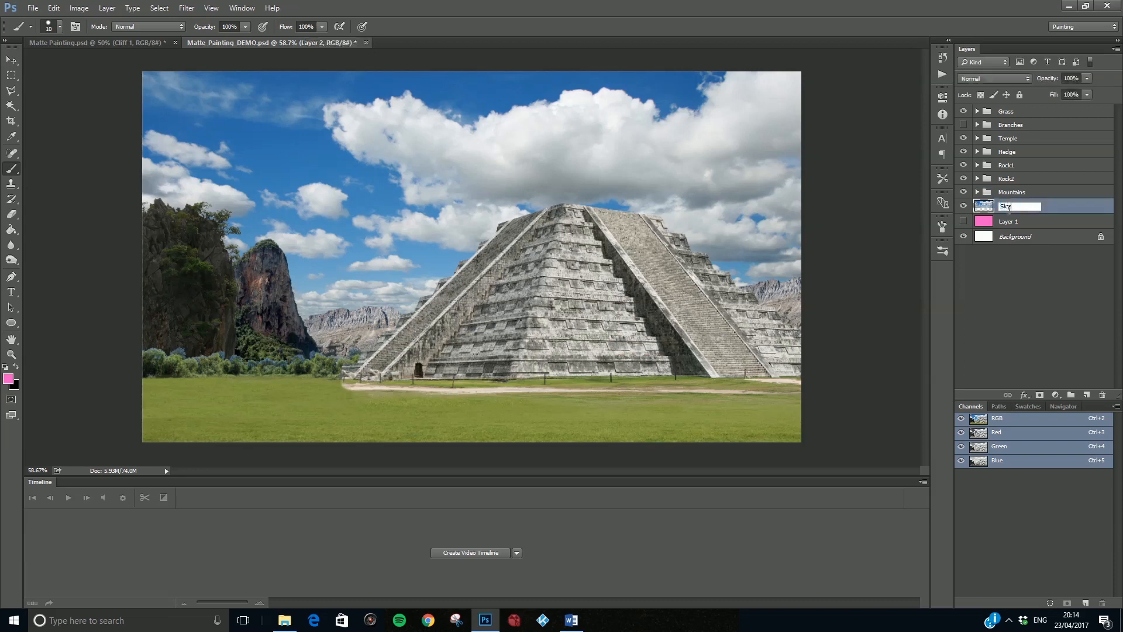
pyautogui.press('Return')
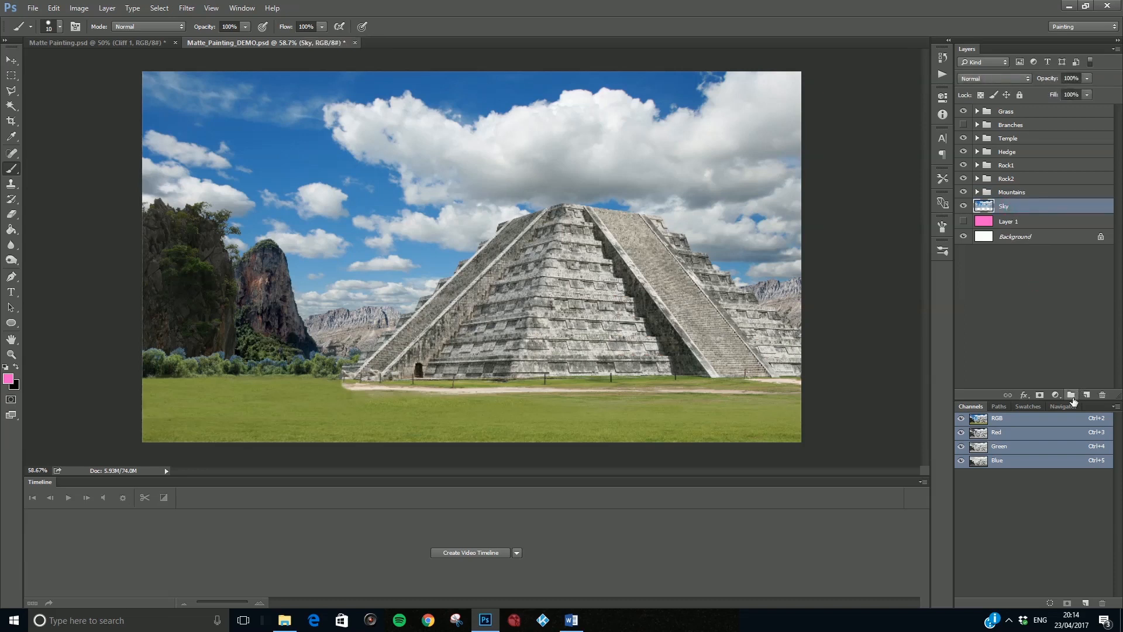
# Step: Put the Sky layer into a new layer group named Sky and collapse the group
pyautogui.click(1072, 396)
pyautogui.moveTo(1021, 220); pyautogui.dragTo(1014, 211)
pyautogui.doubleClick(1014, 208)
pyautogui.write('Sk')
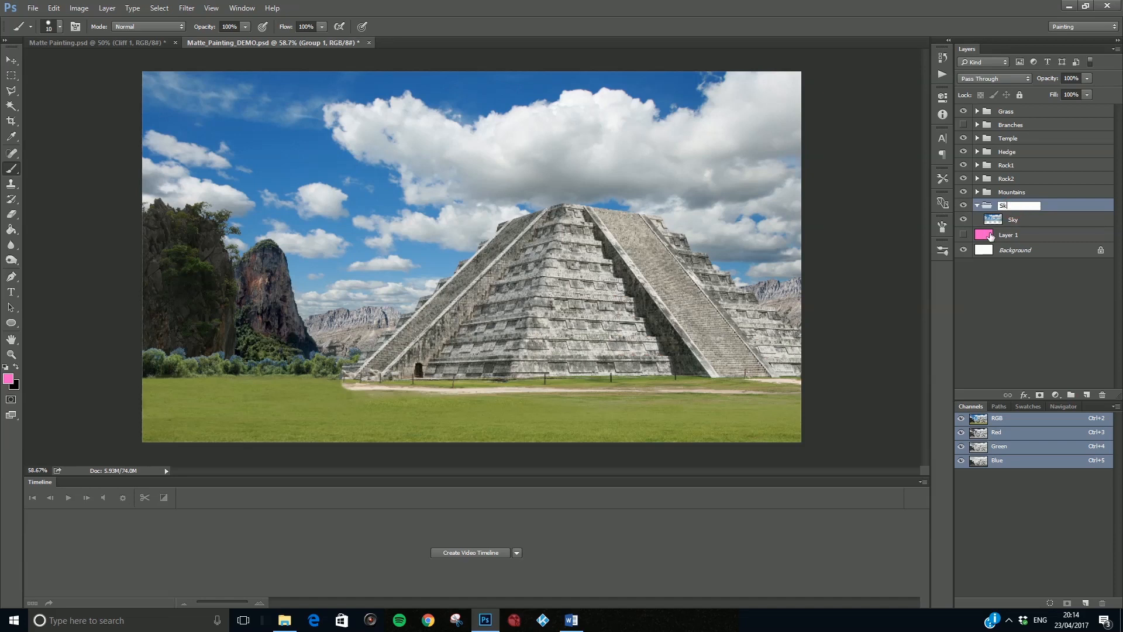
pyautogui.write('y')
pyautogui.press('Return')
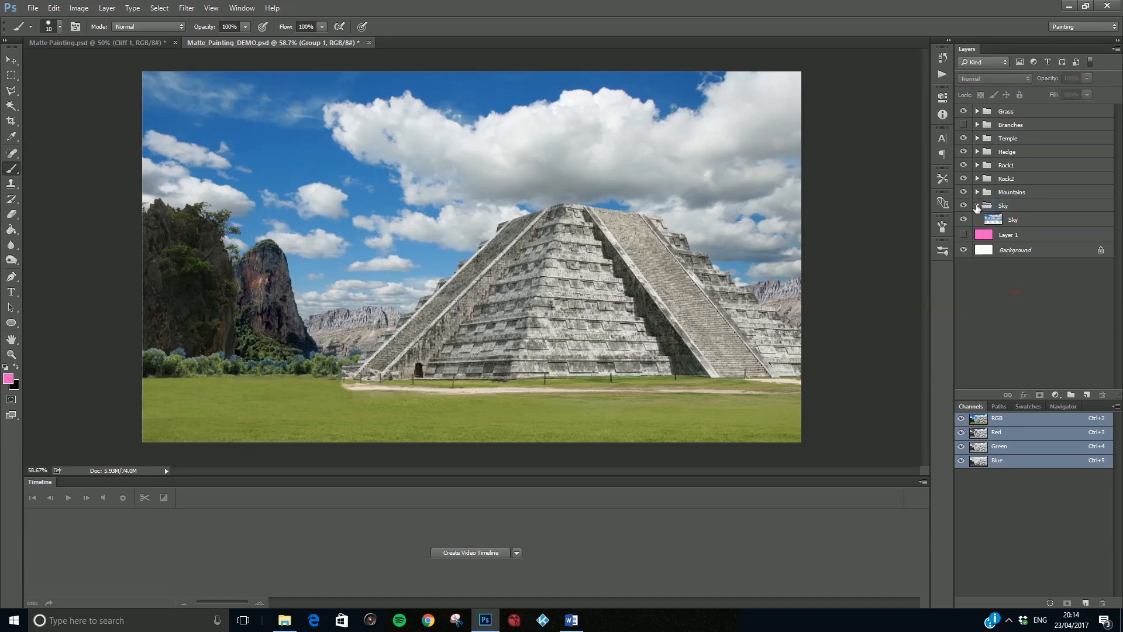
pyautogui.click(978, 207)
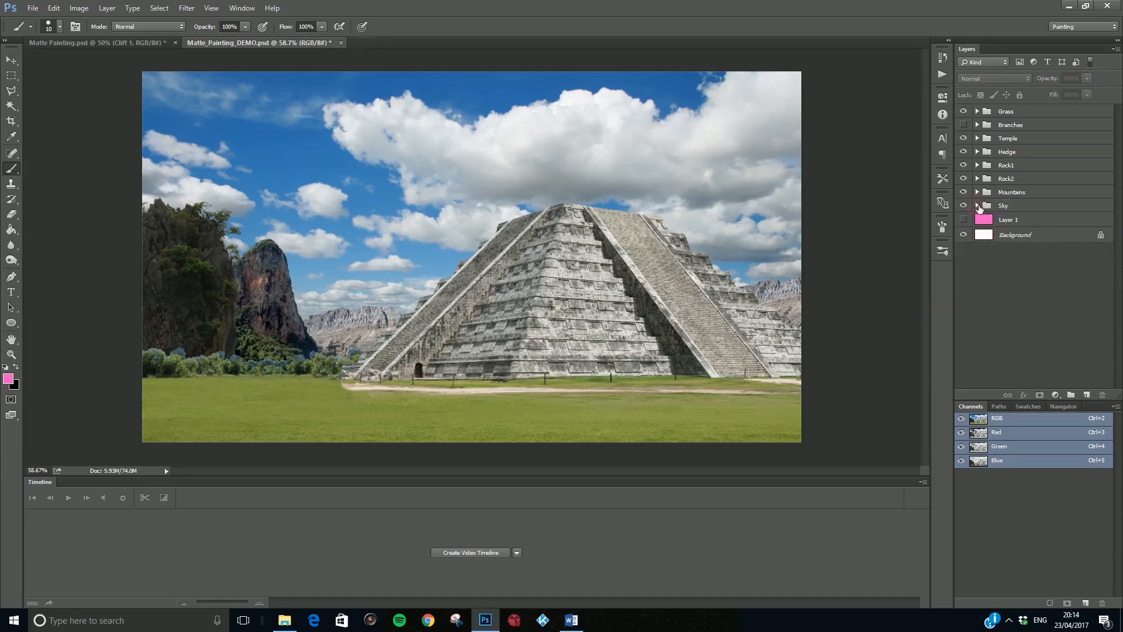
# Step: Check the pink Layer 1 above the background by toggling its visibility, and delete it
pyautogui.click(964, 219)
pyautogui.click(964, 220)
pyautogui.moveTo(994, 223); pyautogui.dragTo(1102, 395)
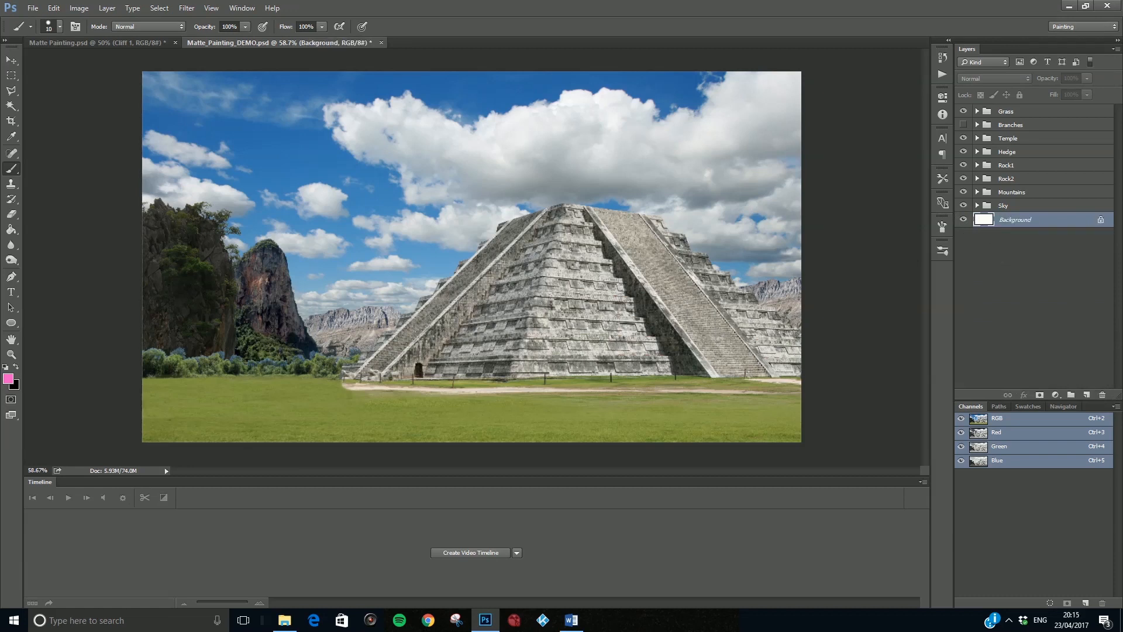
# Step: Move the Branches group above Grass to the top of the layer stack and leave it hidden
pyautogui.scroll(5, 199, 395)
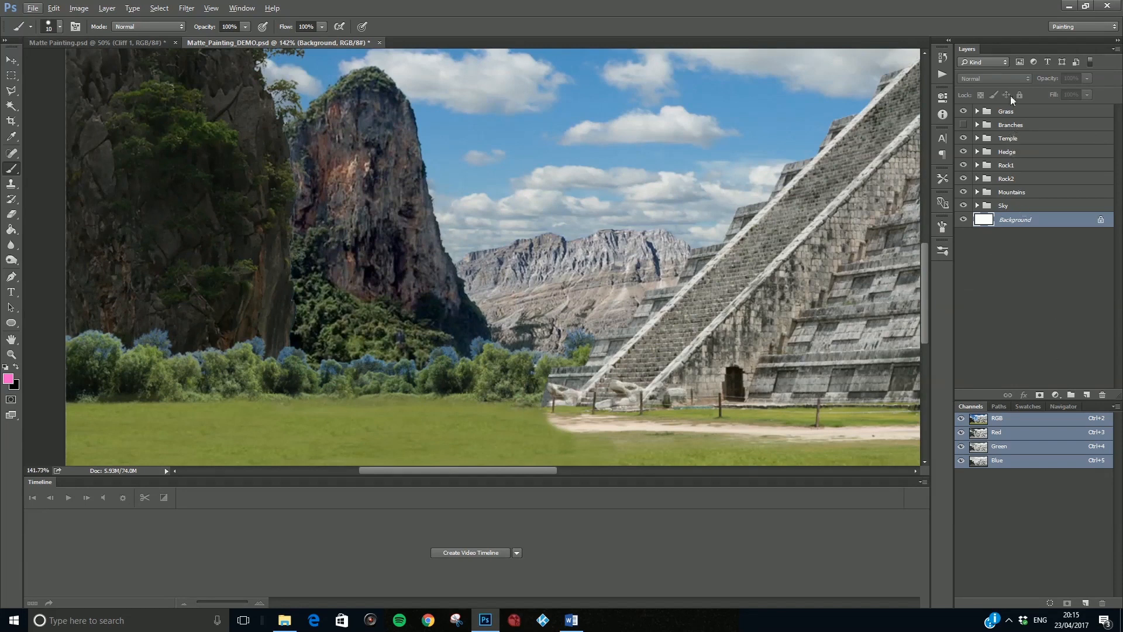
pyautogui.moveTo(999, 126); pyautogui.dragTo(1007, 111)
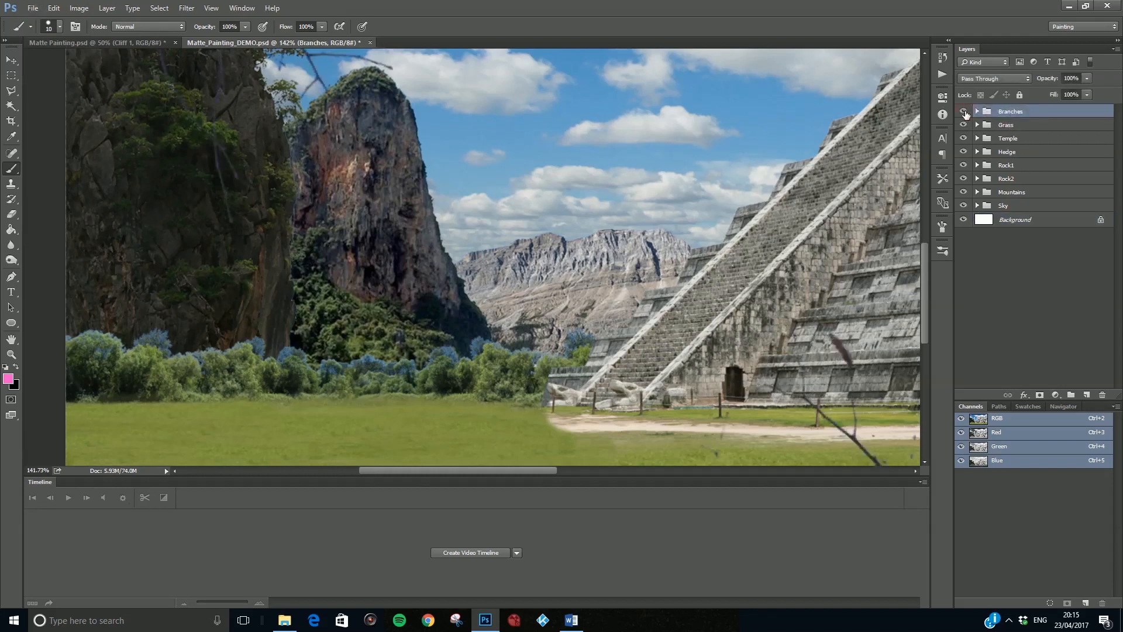
pyautogui.click(964, 111)
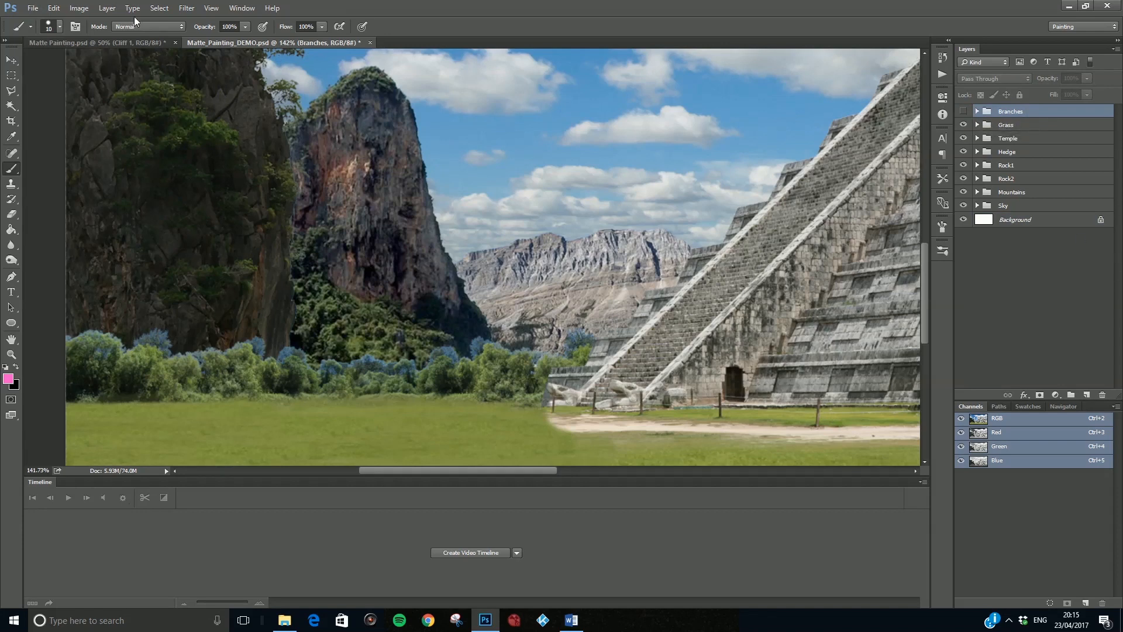
# Step: Examine which direct image adjustments are available for a layer group compared with the single layers inside the Grass group
pyautogui.click(82, 13)
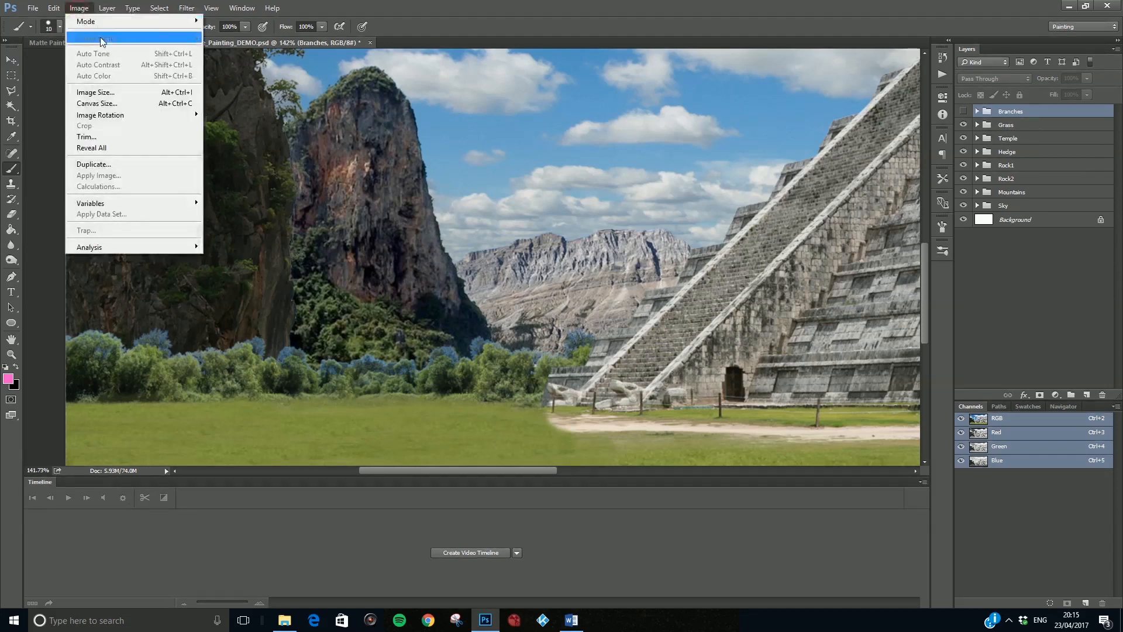
pyautogui.click(980, 127)
pyautogui.click(978, 125)
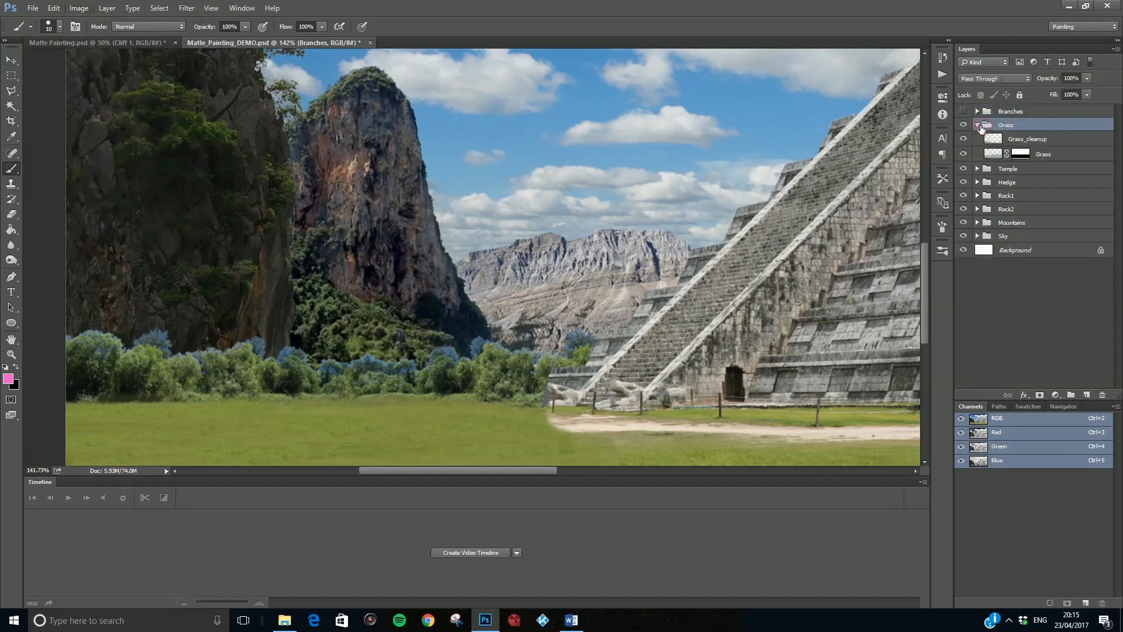
pyautogui.click(1023, 141)
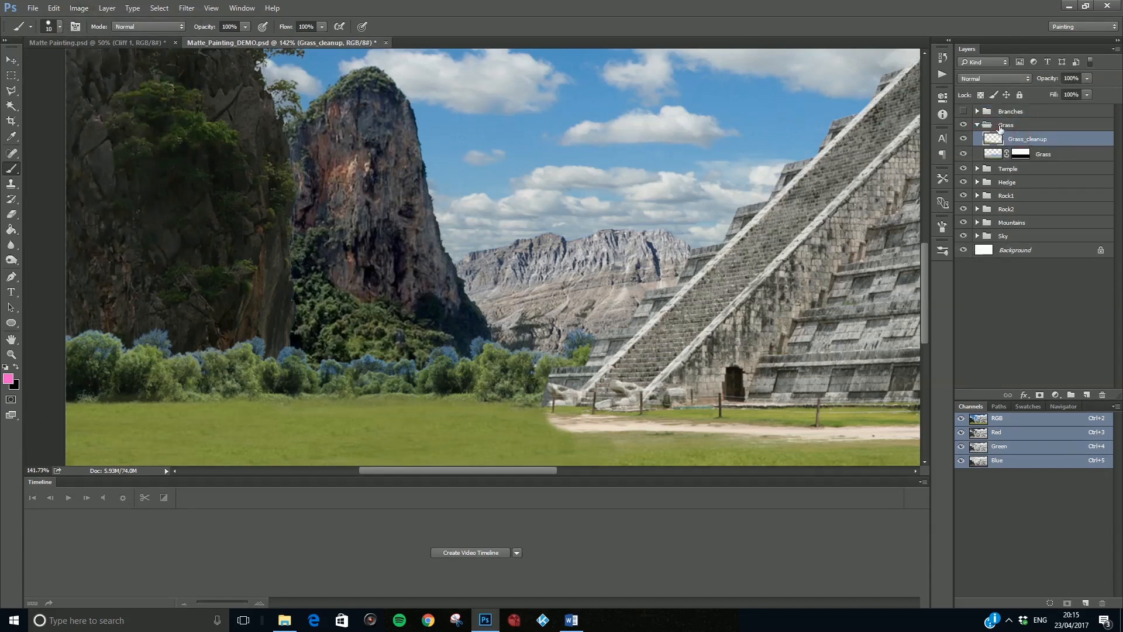
pyautogui.click(1000, 127)
pyautogui.click(1019, 139)
pyautogui.click(1046, 157)
pyautogui.click(79, 8)
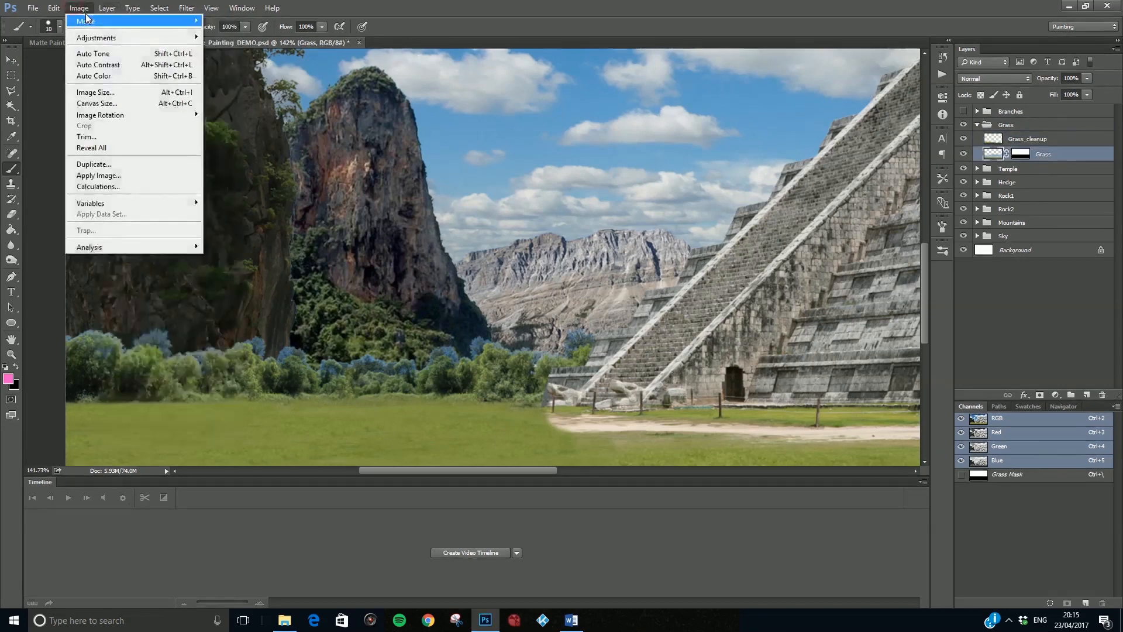
pyautogui.moveTo(97, 38)
pyautogui.click(451, 4)
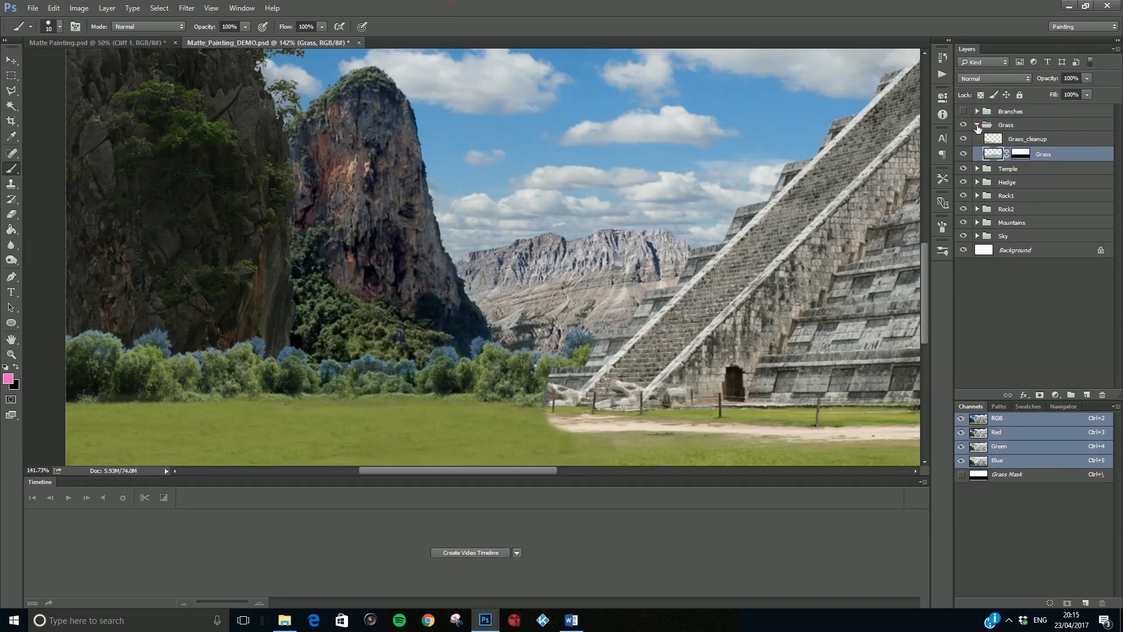
# Step: Collapse the Grass group and add a Curves adjustment layer directly above it
pyautogui.click(977, 125)
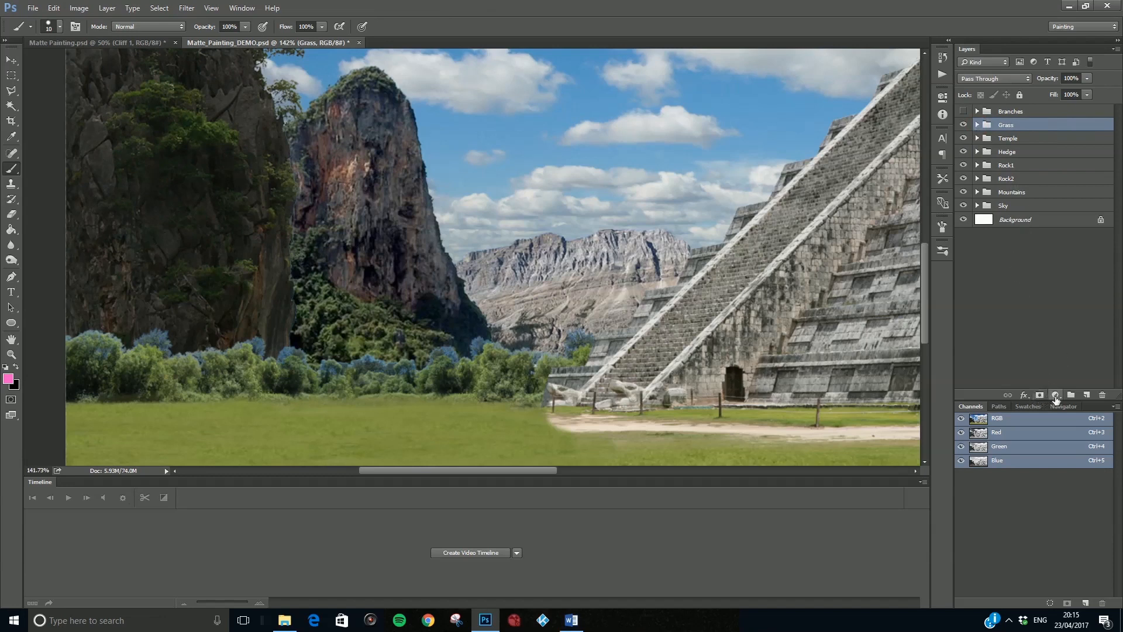
pyautogui.click(1055, 397)
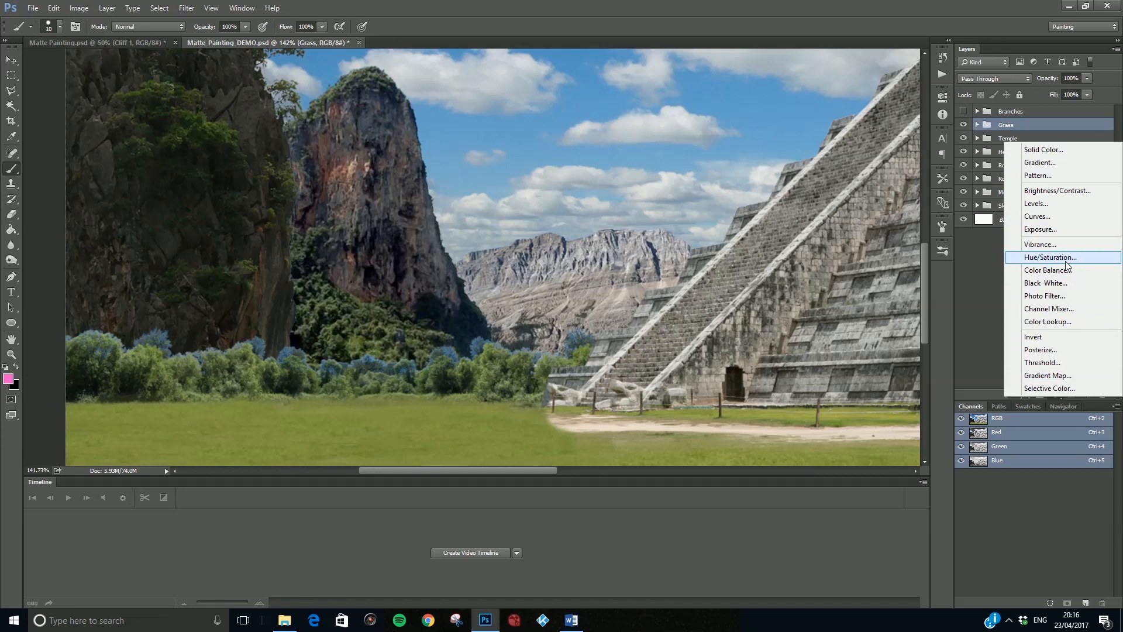
pyautogui.click(1068, 223)
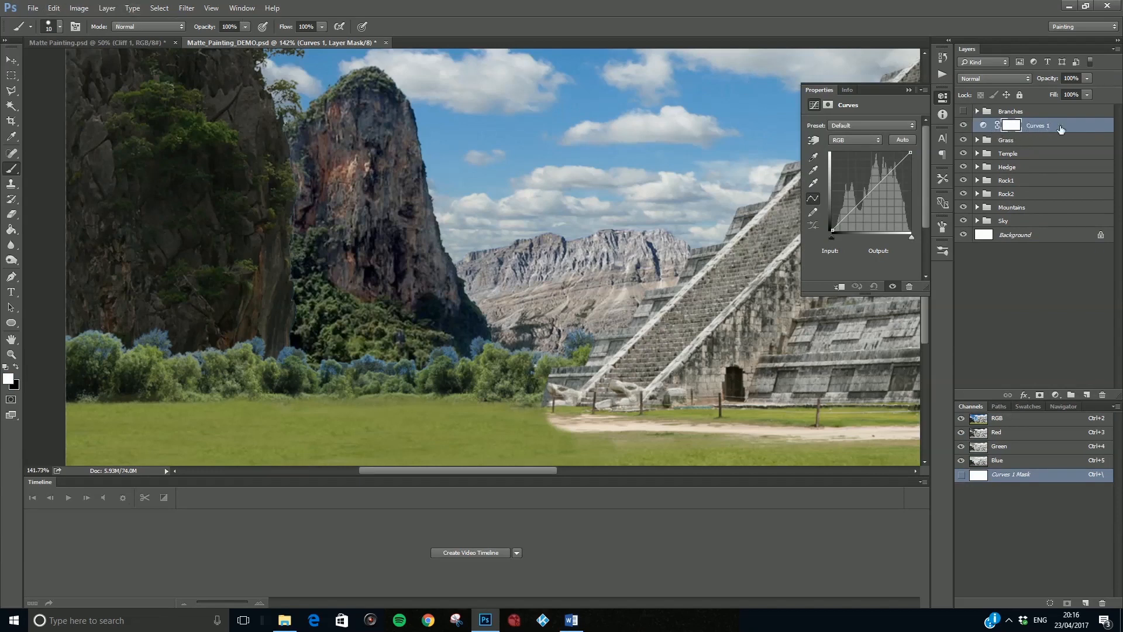
# Step: Test the Curves adjustment's reach by darkening the whole image, ease the RGB curve to input 154, output 130, and hide Branches again
pyautogui.moveTo(878, 184); pyautogui.dragTo(886, 208)
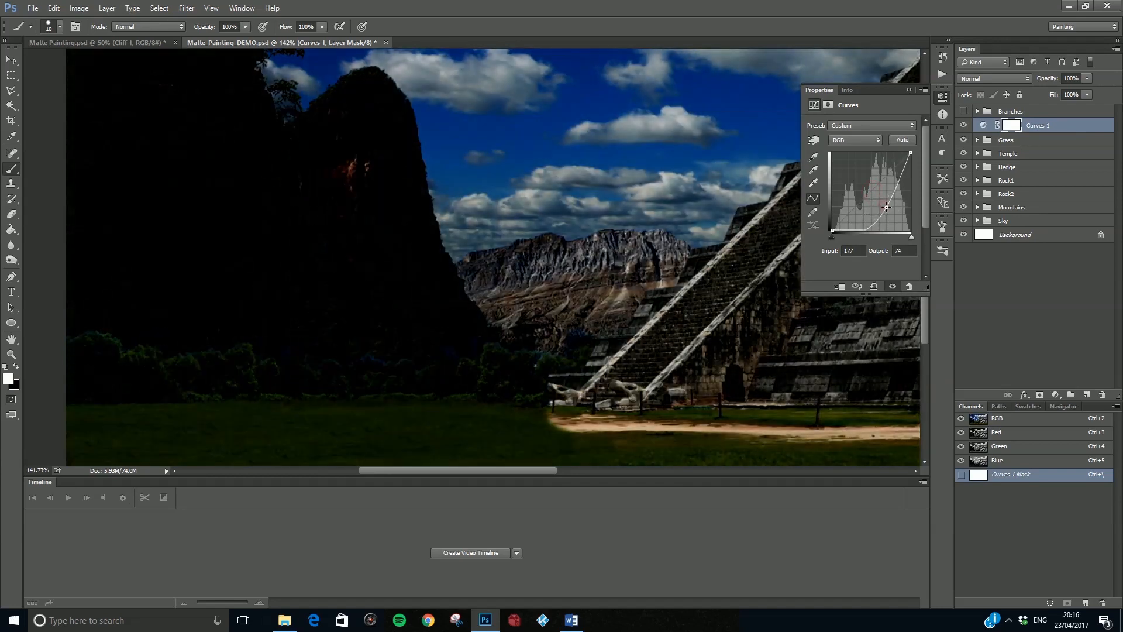
pyautogui.scroll(-5, 706, 256)
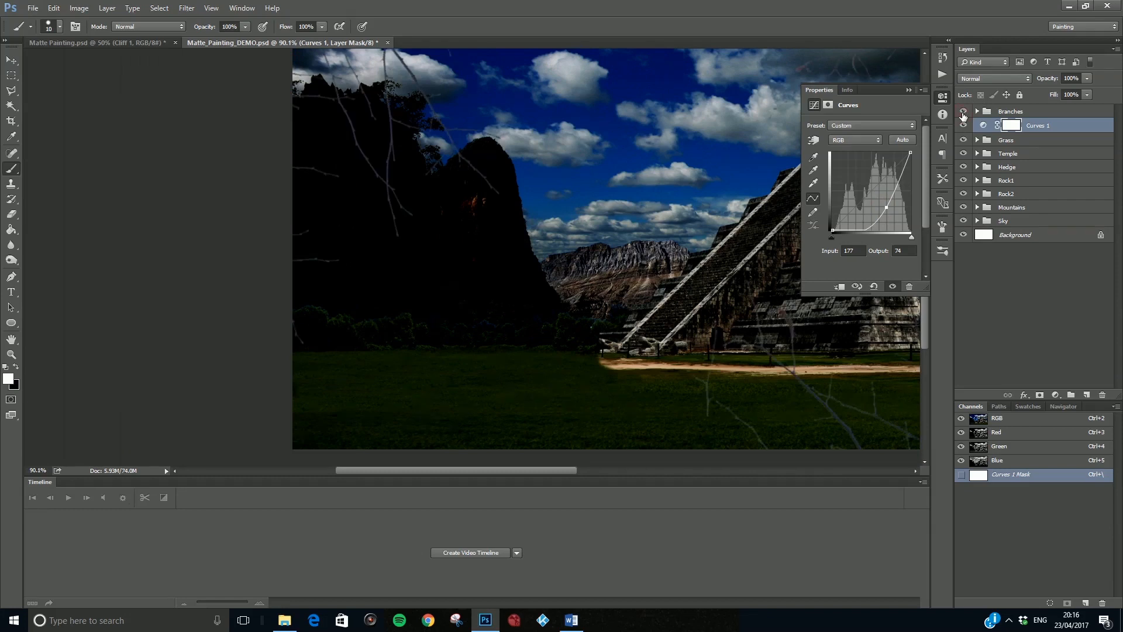
pyautogui.moveTo(881, 207)
pyautogui.mouseDown()
pyautogui.moveTo(905, 217)
pyautogui.moveTo(829, 140)
pyautogui.moveTo(879, 190)
pyautogui.mouseUp()
pyautogui.click(837, 157)
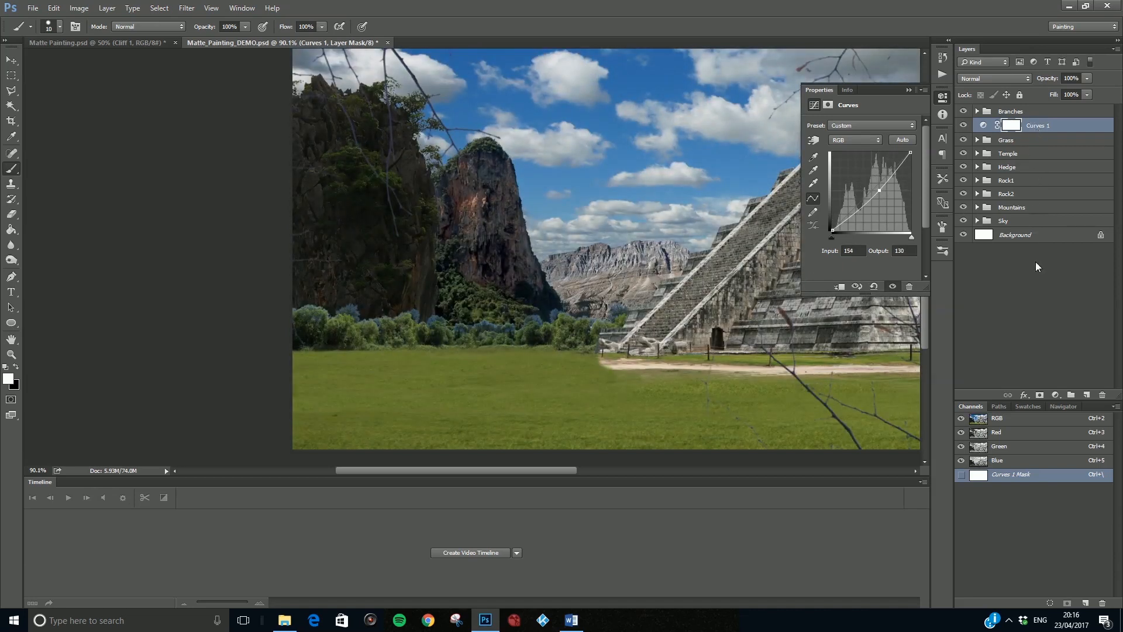
pyautogui.click(963, 112)
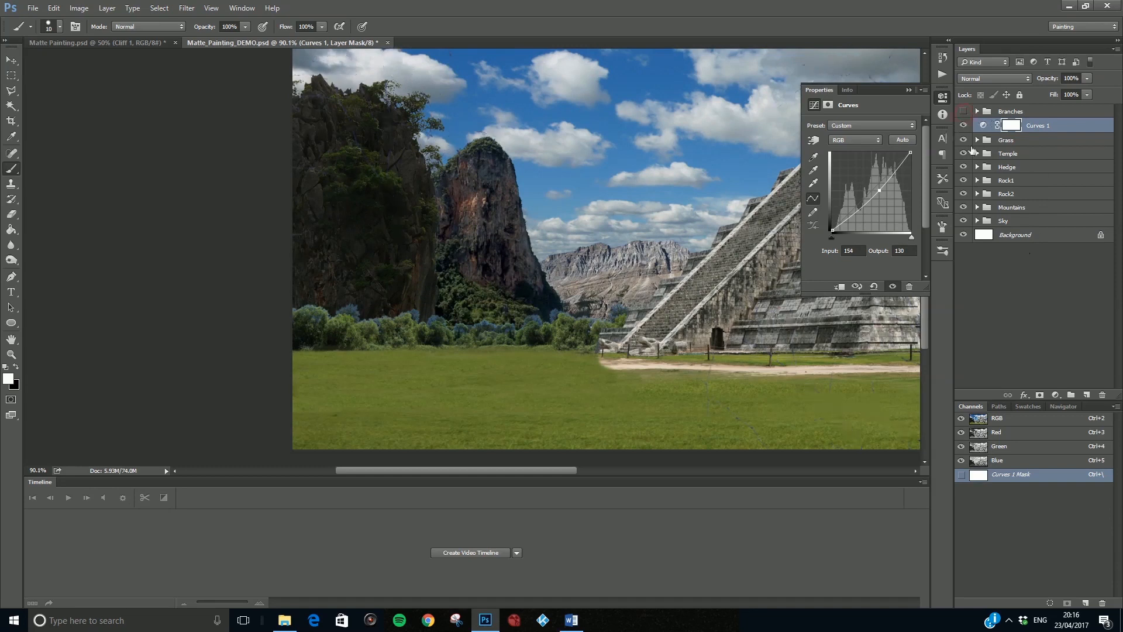
pyautogui.scroll(5, 433, 347)
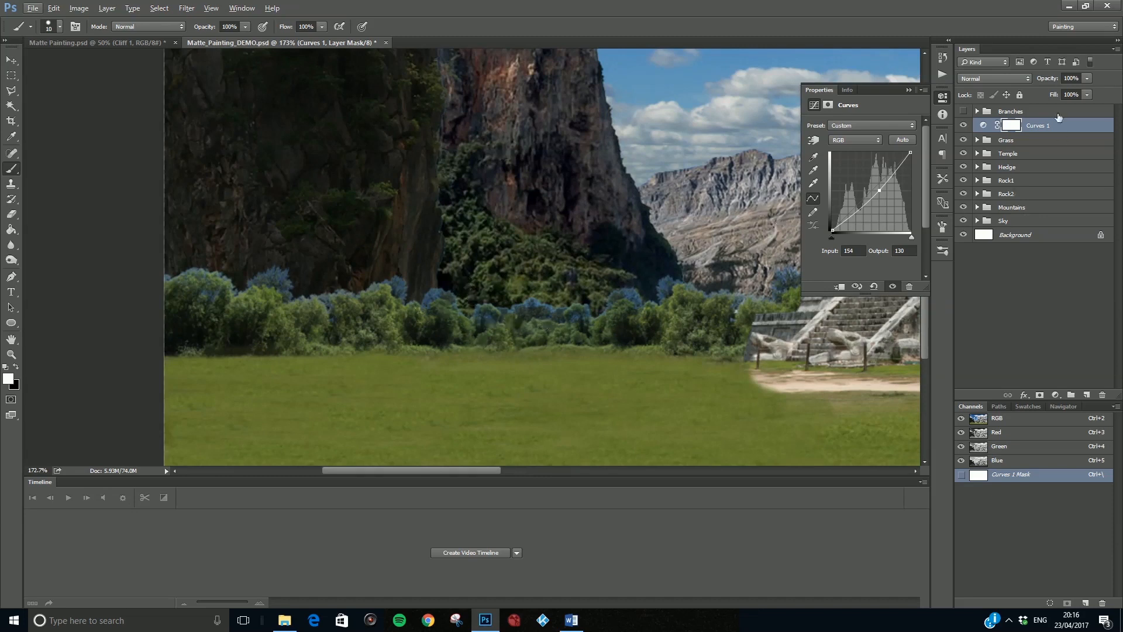
# Step: Move the Curves 1 adjustment layer below the Temple group, directly above Hedge, undoing the mistaken drop inside Temple
pyautogui.moveTo(1044, 128); pyautogui.dragTo(1049, 153)
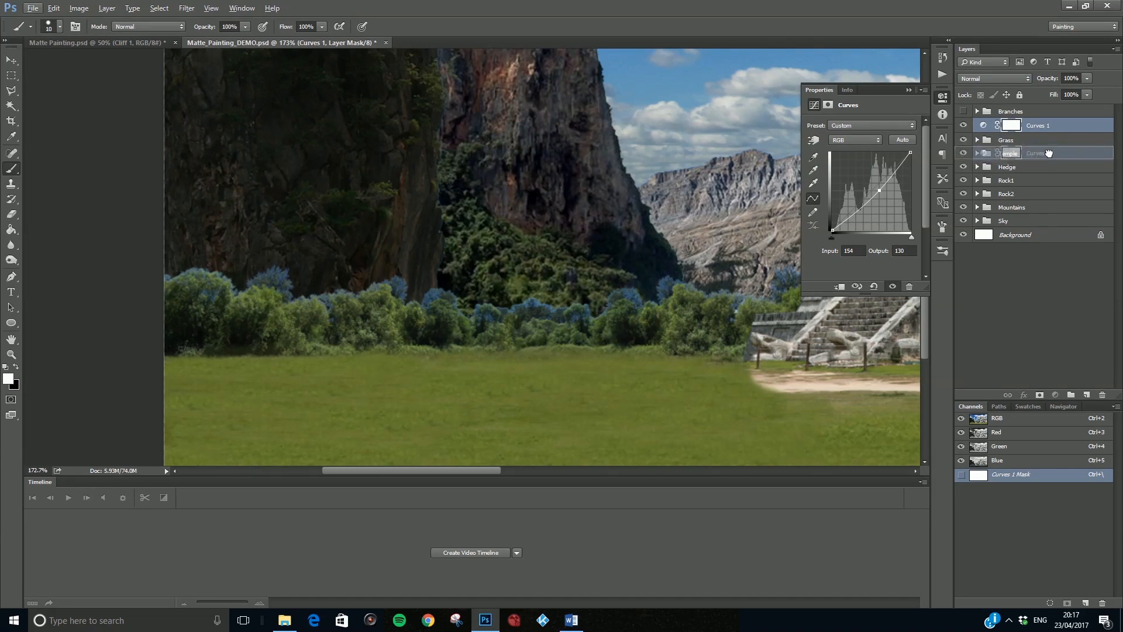
pyautogui.moveTo(1049, 152); pyautogui.dragTo(1048, 154)
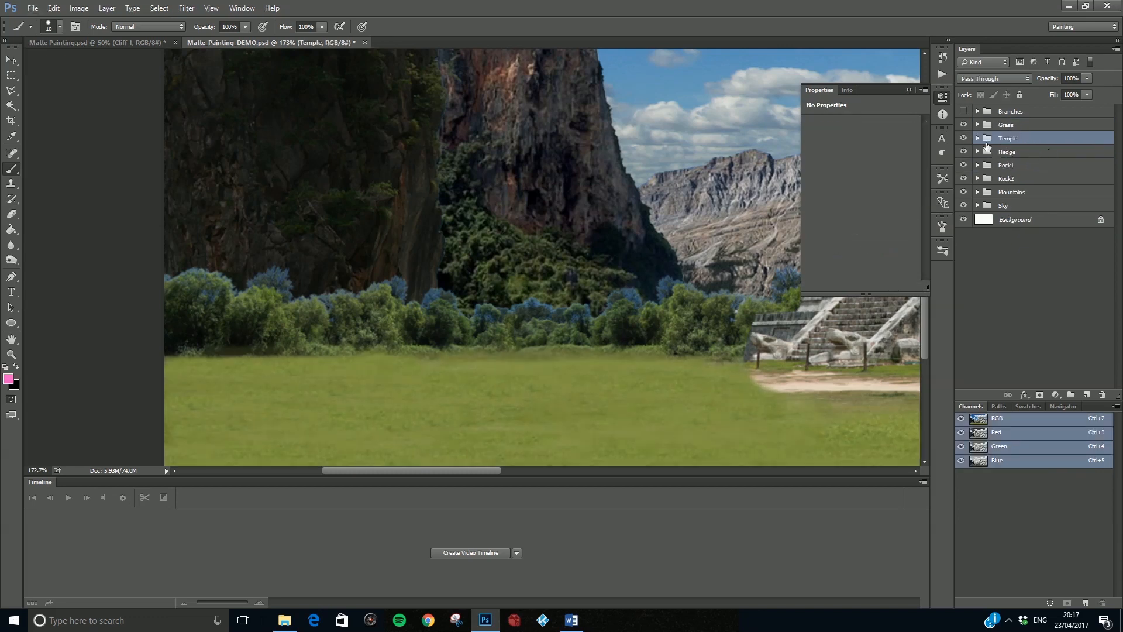
pyautogui.hotkey('ctrl', 'z')
pyautogui.moveTo(1041, 125); pyautogui.dragTo(1039, 161)
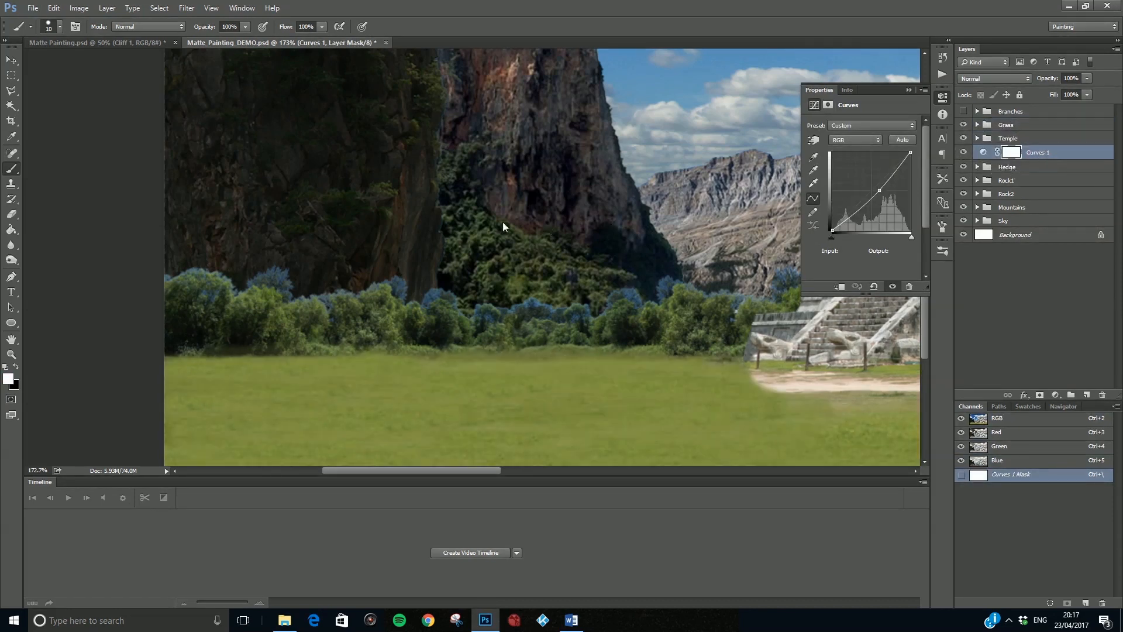
# Step: Try a strong darkening, set the RGB curve point to input 112, output 120, and clip Curves 1 to the Hedge group
pyautogui.moveTo(879, 191); pyautogui.dragTo(894, 215)
pyautogui.scroll(-3, 611, 237)
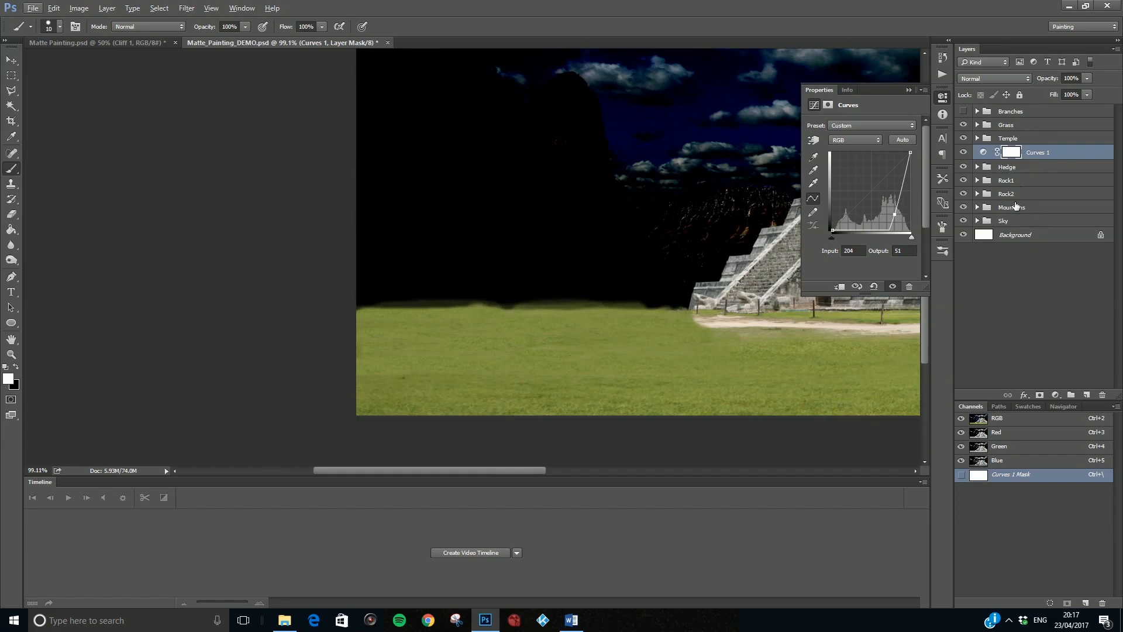
pyautogui.moveTo(899, 222); pyautogui.dragTo(871, 200)
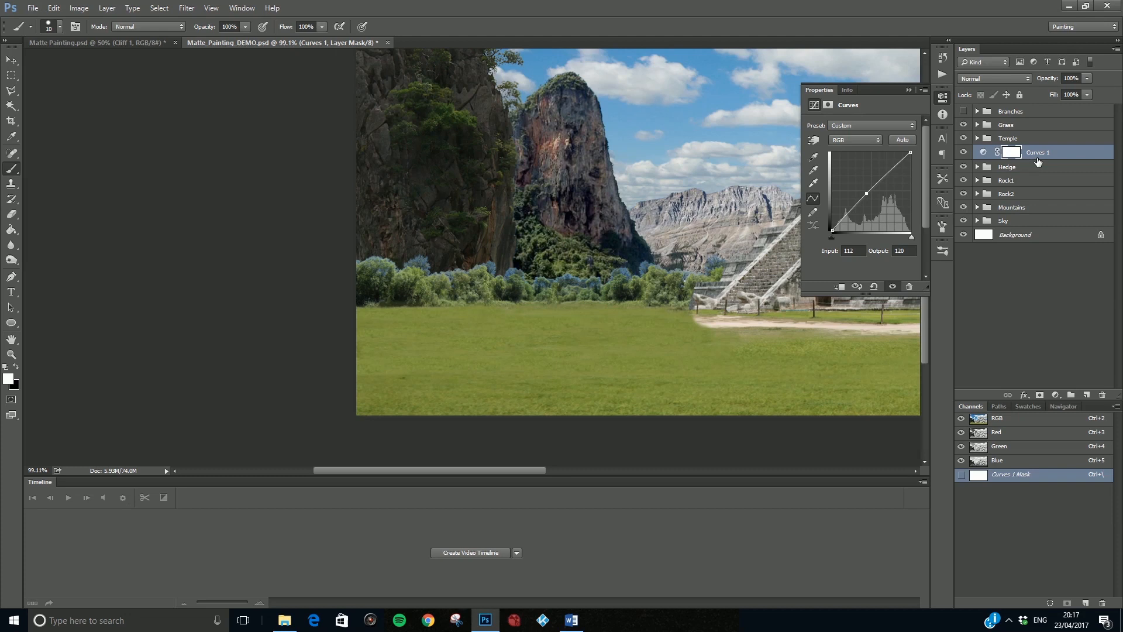
pyautogui.keyDown('alt'); pyautogui.click(1038, 160); pyautogui.keyUp('alt')
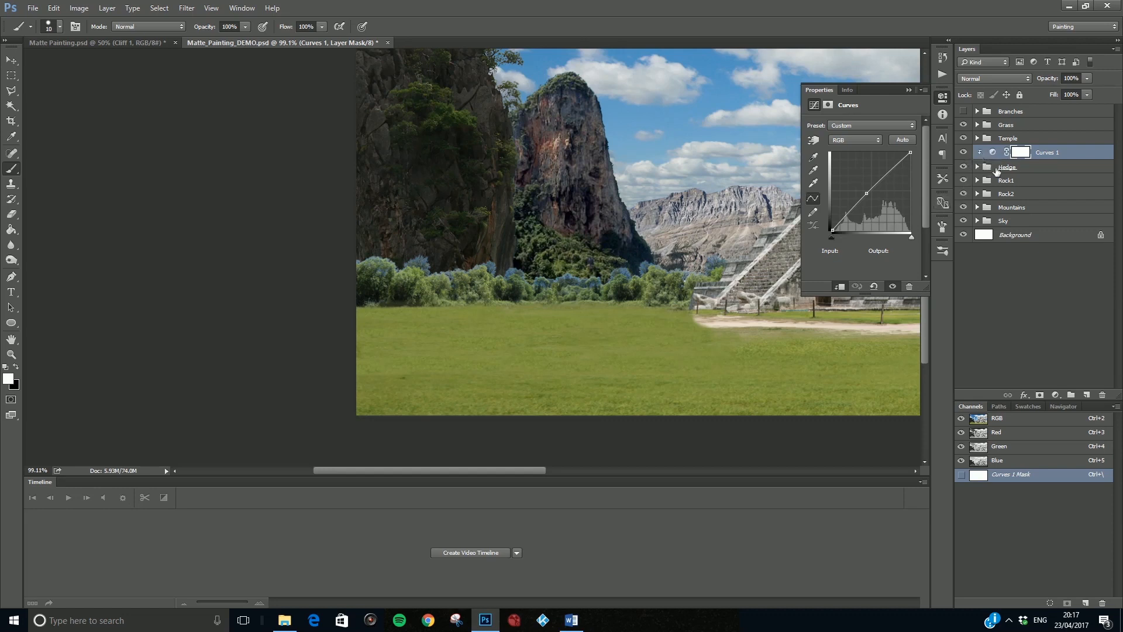
# Step: Examine the clipped relationship between Curves 1 and the Hedge group, including the adjustment layer's mask and curve properties
pyautogui.click(1018, 169)
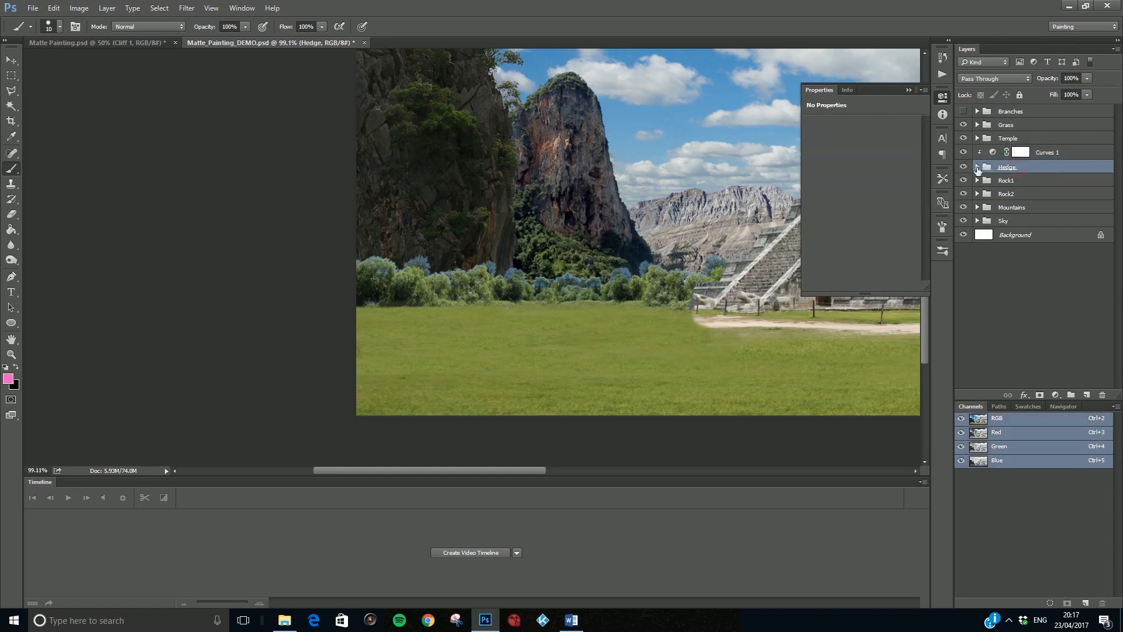
pyautogui.click(977, 168)
pyautogui.click(977, 167)
pyautogui.click(976, 157)
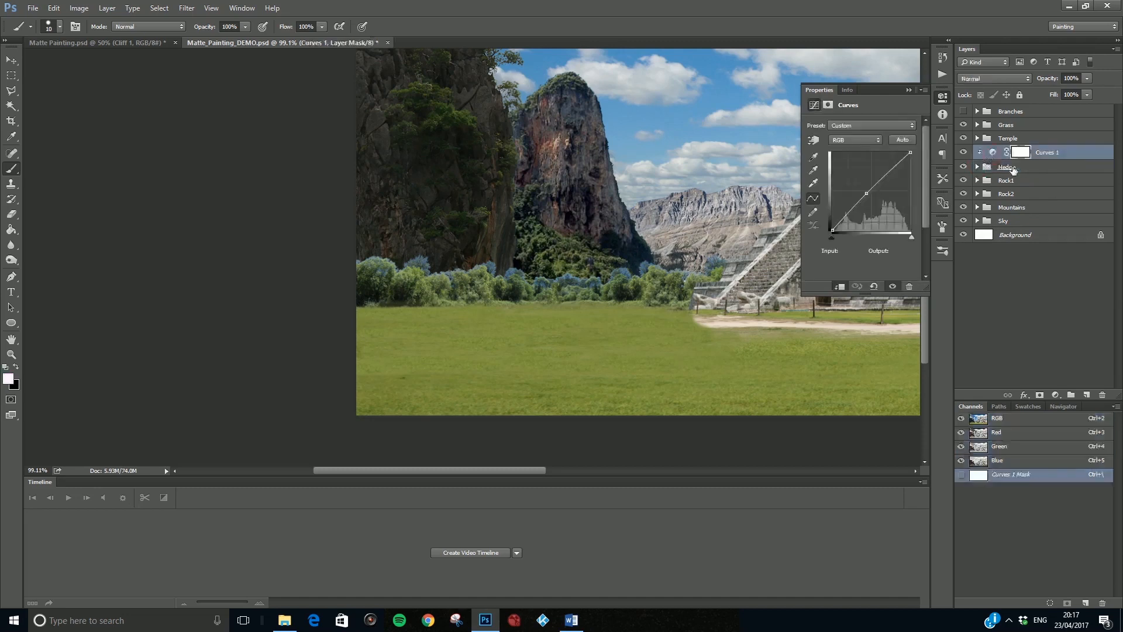
pyautogui.click(1011, 169)
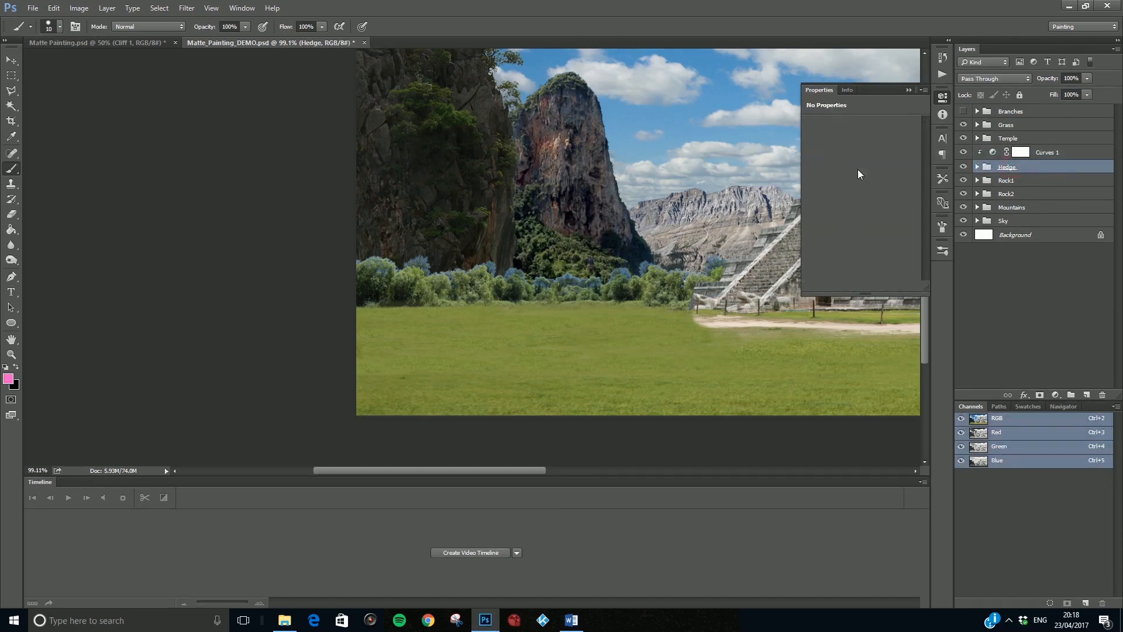
pyautogui.click(1069, 153)
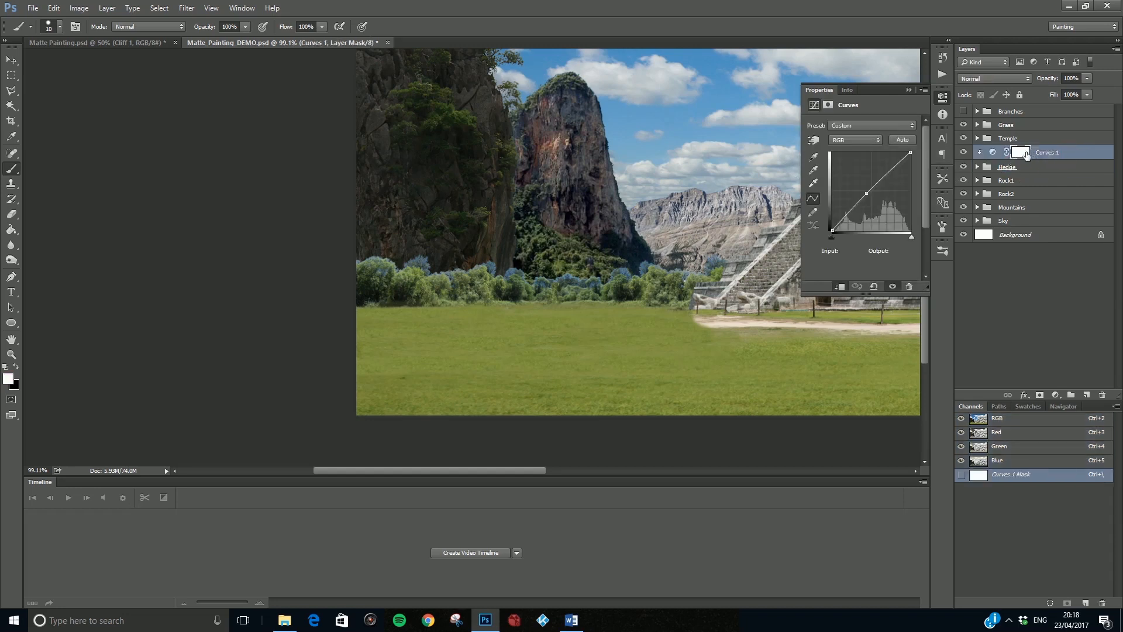
pyautogui.click(1023, 152)
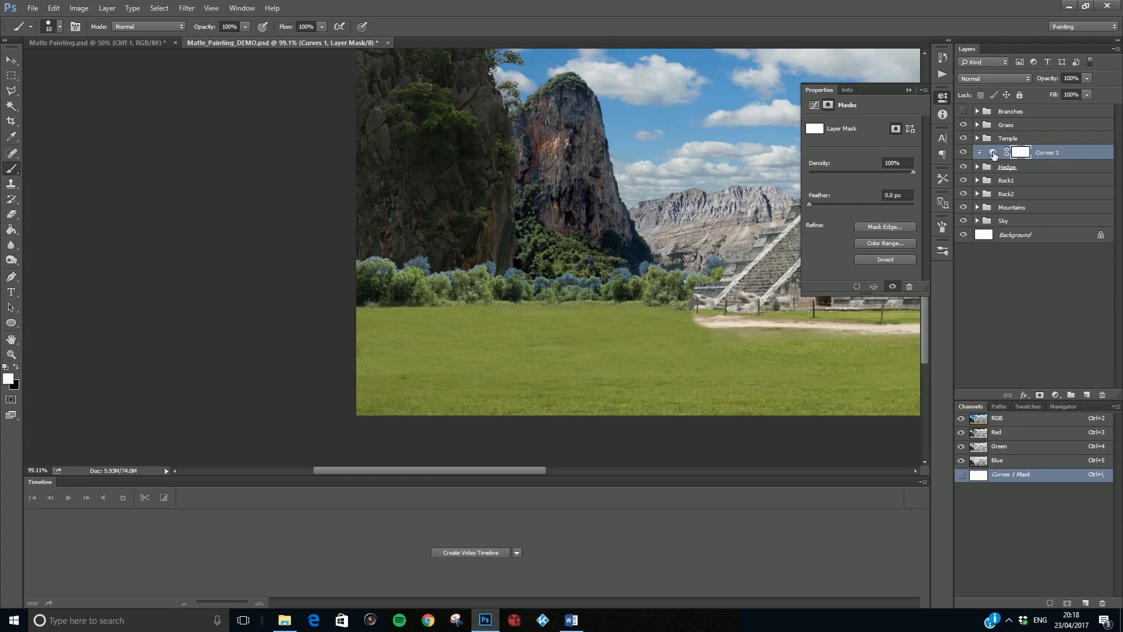
pyautogui.click(992, 153)
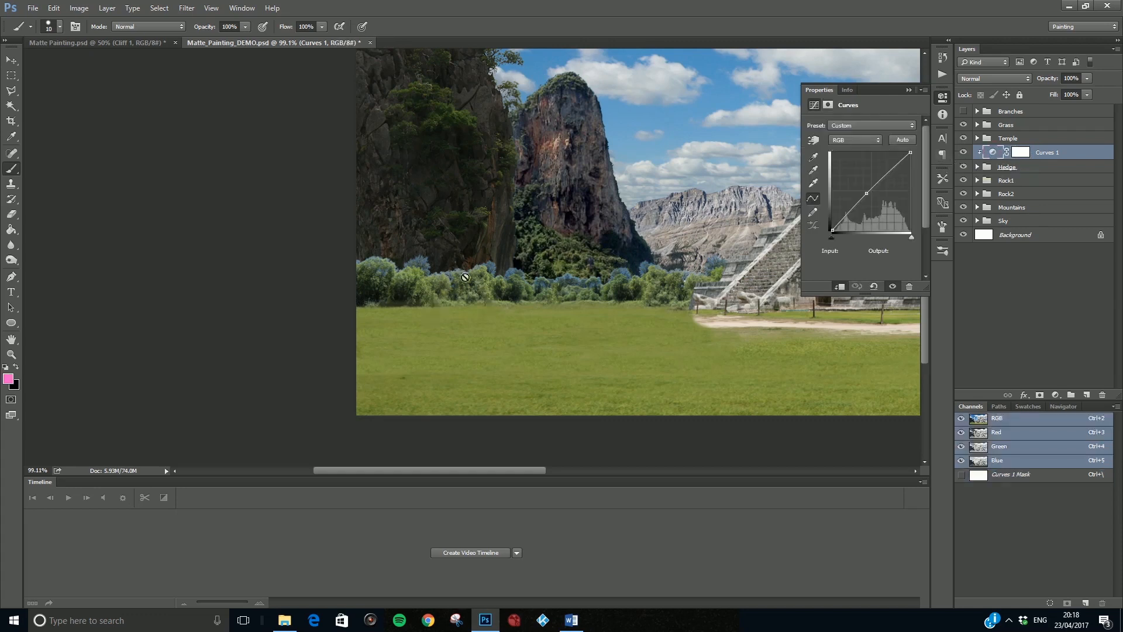
# Step: Lower the hedge's blue channel curve to output 176 at the white point and 94 at input 144, and compare before and after
pyautogui.scroll(8, 530, 278)
pyautogui.moveTo(866, 193); pyautogui.dragTo(873, 211)
pyautogui.hotkey('ctrl', 'z')
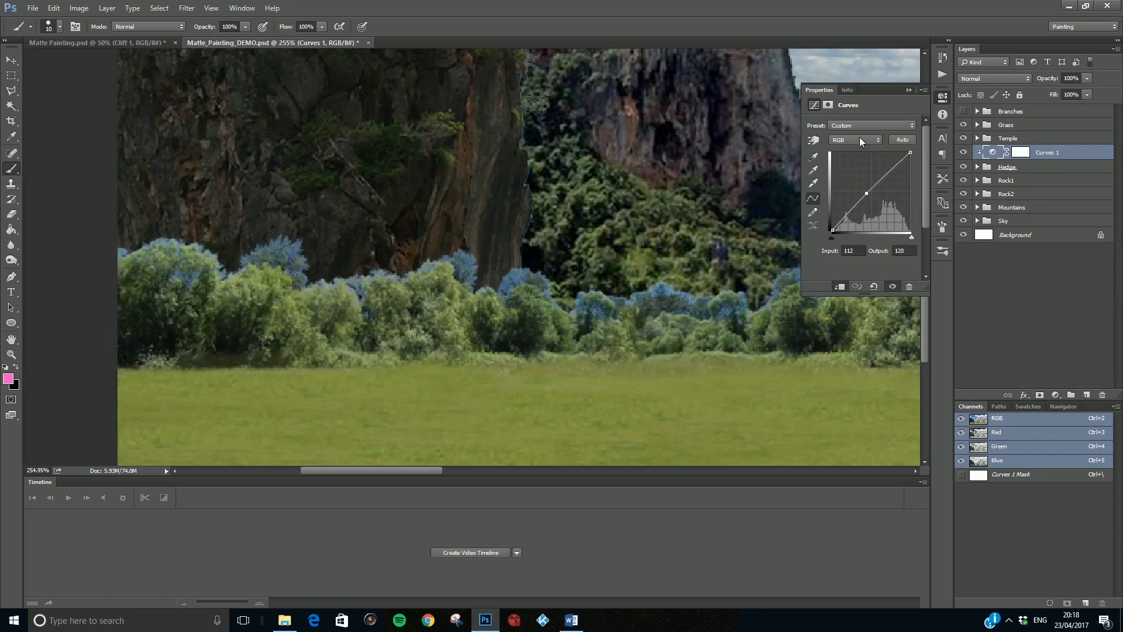
pyautogui.click(858, 138)
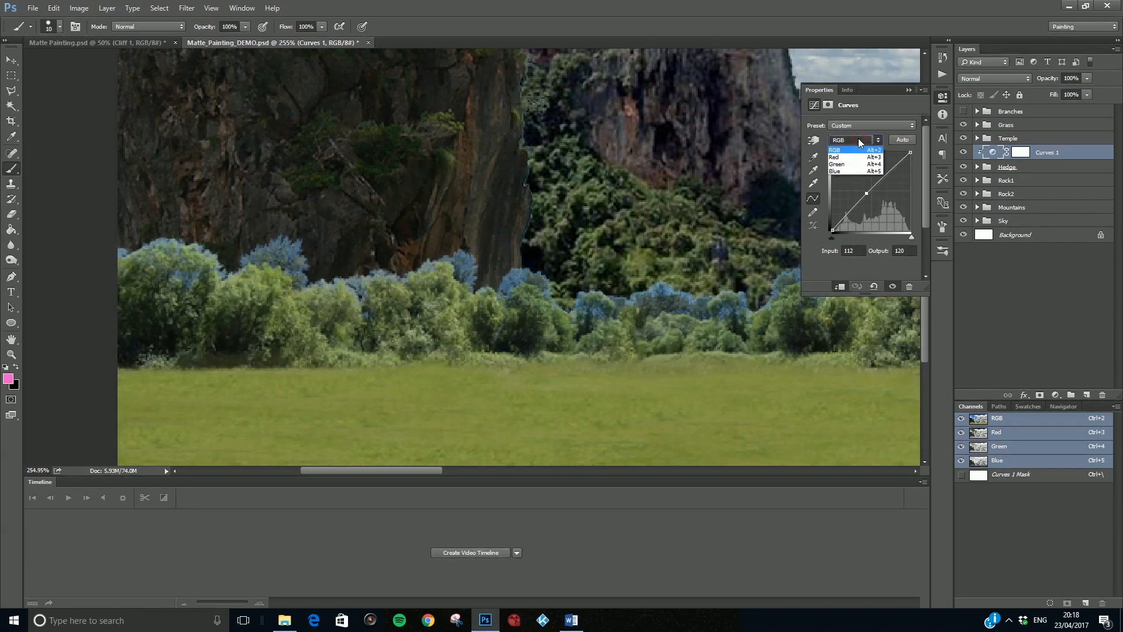
pyautogui.click(853, 172)
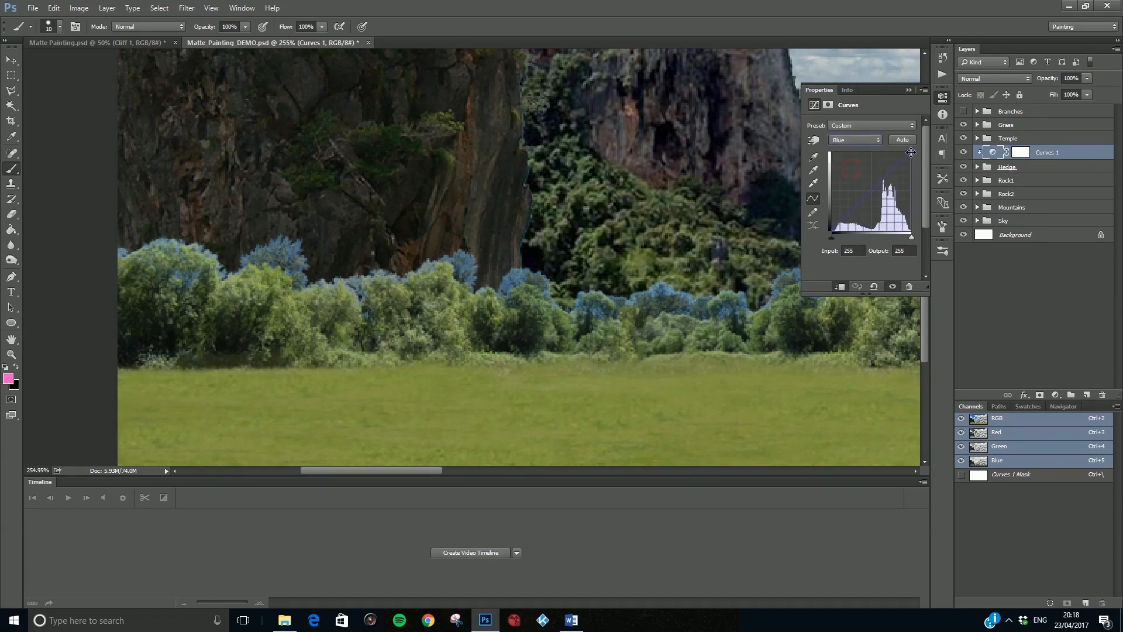
pyautogui.moveTo(911, 153); pyautogui.dragTo(915, 175)
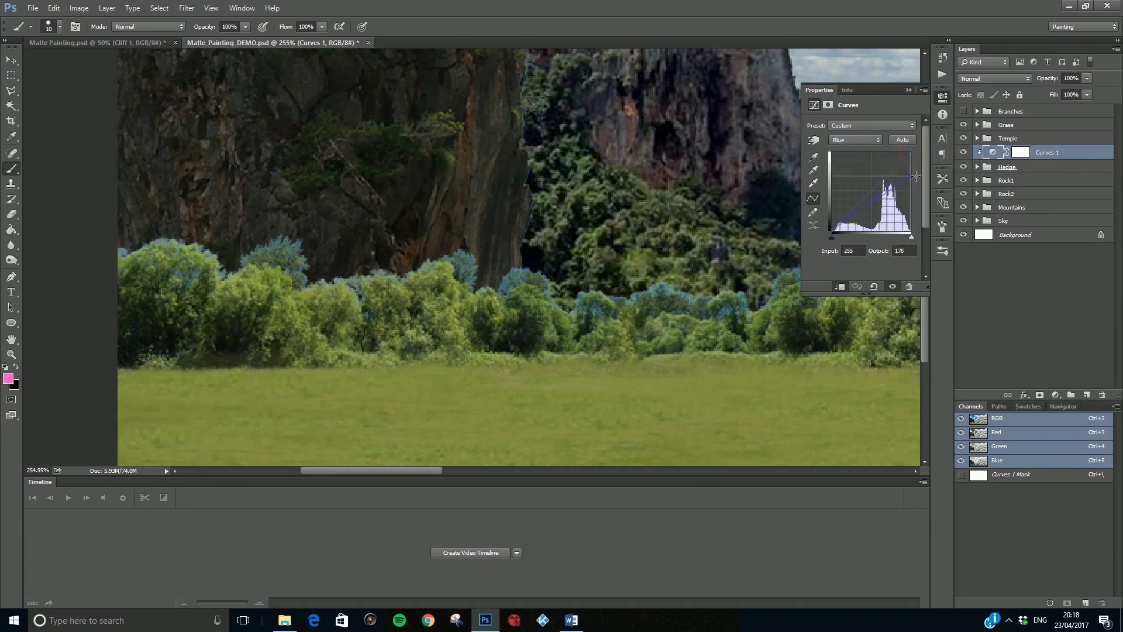
pyautogui.click(875, 200)
pyautogui.click(963, 152)
pyautogui.click(962, 153)
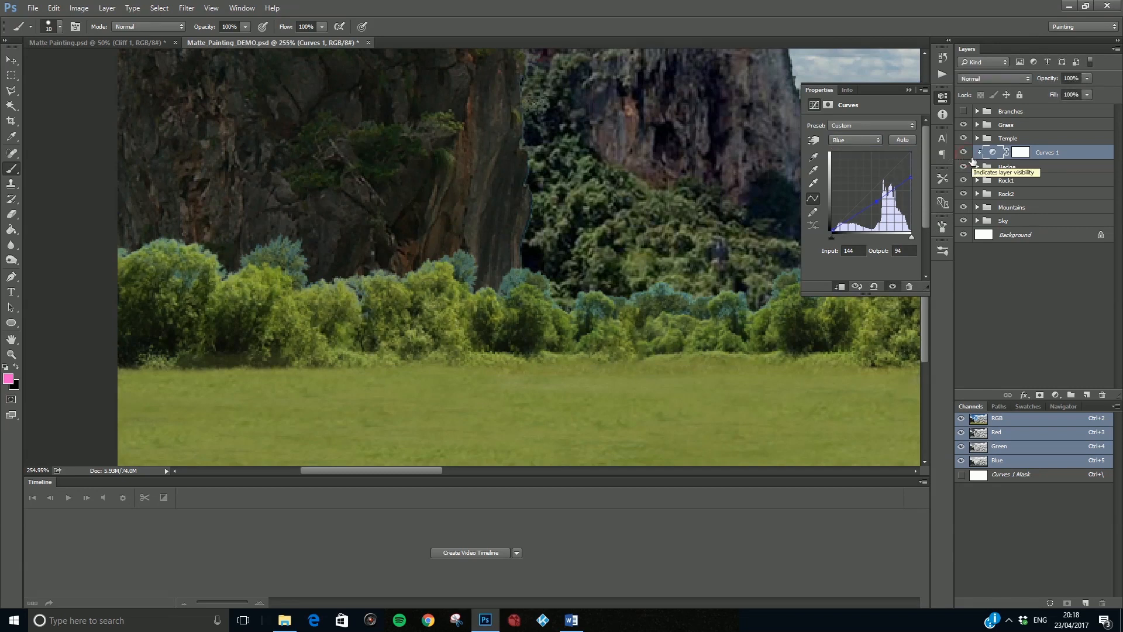
# Step: Invert the Curves 1 layer mask to black so the adjustment is hidden across the hedge
pyautogui.click(1021, 152)
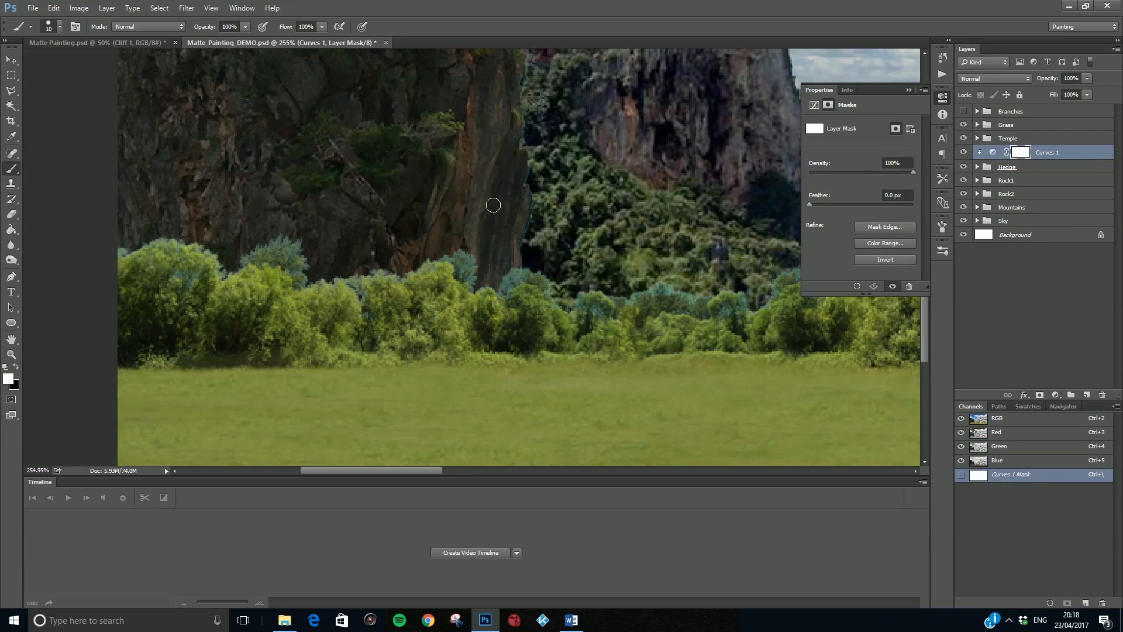
pyautogui.click(1024, 153)
pyautogui.hotkey('ctrl', 'i')
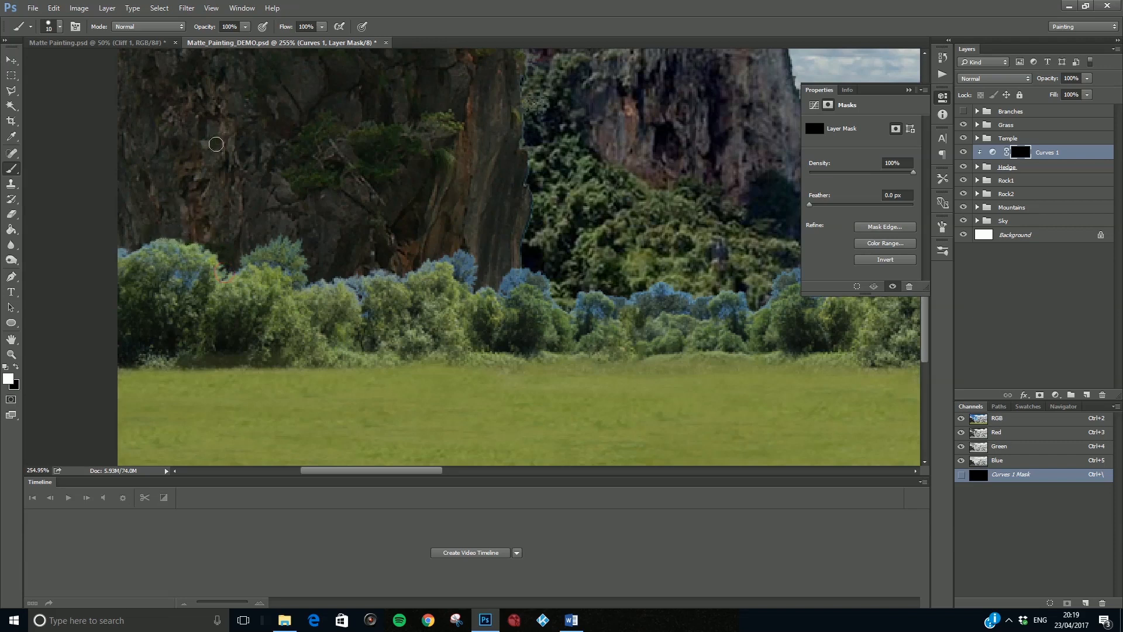
# Step: Set the brush opacity to 58% and paint white on the mask over the blue-fringed tops of the hedge bushes
pyautogui.moveTo(400, 131)
pyautogui.mouseDown()
pyautogui.moveTo(502, 165)
pyautogui.moveTo(539, 143)
pyautogui.mouseUp()
pyautogui.click(245, 26)
pyautogui.moveTo(244, 38); pyautogui.dragTo(221, 39)
pyautogui.click(196, 272)
pyautogui.moveTo(197, 273)
pyautogui.mouseDown()
pyautogui.moveTo(184, 252)
pyautogui.moveTo(143, 254)
pyautogui.moveTo(182, 290)
pyautogui.mouseUp()
pyautogui.moveTo(331, 280)
pyautogui.mouseDown()
pyautogui.moveTo(304, 286)
pyautogui.moveTo(299, 272)
pyautogui.moveTo(312, 287)
pyautogui.moveTo(357, 283)
pyautogui.moveTo(366, 316)
pyautogui.moveTo(355, 286)
pyautogui.moveTo(392, 276)
pyautogui.moveTo(380, 274)
pyautogui.moveTo(348, 284)
pyautogui.moveTo(366, 312)
pyautogui.moveTo(402, 279)
pyautogui.moveTo(455, 261)
pyautogui.moveTo(444, 261)
pyautogui.moveTo(463, 267)
pyautogui.moveTo(472, 293)
pyautogui.moveTo(466, 276)
pyautogui.moveTo(476, 275)
pyautogui.moveTo(442, 253)
pyautogui.mouseUp()
pyautogui.moveTo(515, 270)
pyautogui.mouseDown()
pyautogui.moveTo(502, 290)
pyautogui.moveTo(513, 263)
pyautogui.moveTo(508, 280)
pyautogui.mouseUp()
pyautogui.moveTo(534, 275)
pyautogui.mouseDown()
pyautogui.moveTo(561, 307)
pyautogui.moveTo(580, 306)
pyautogui.moveTo(574, 295)
pyautogui.moveTo(602, 311)
pyautogui.mouseUp()
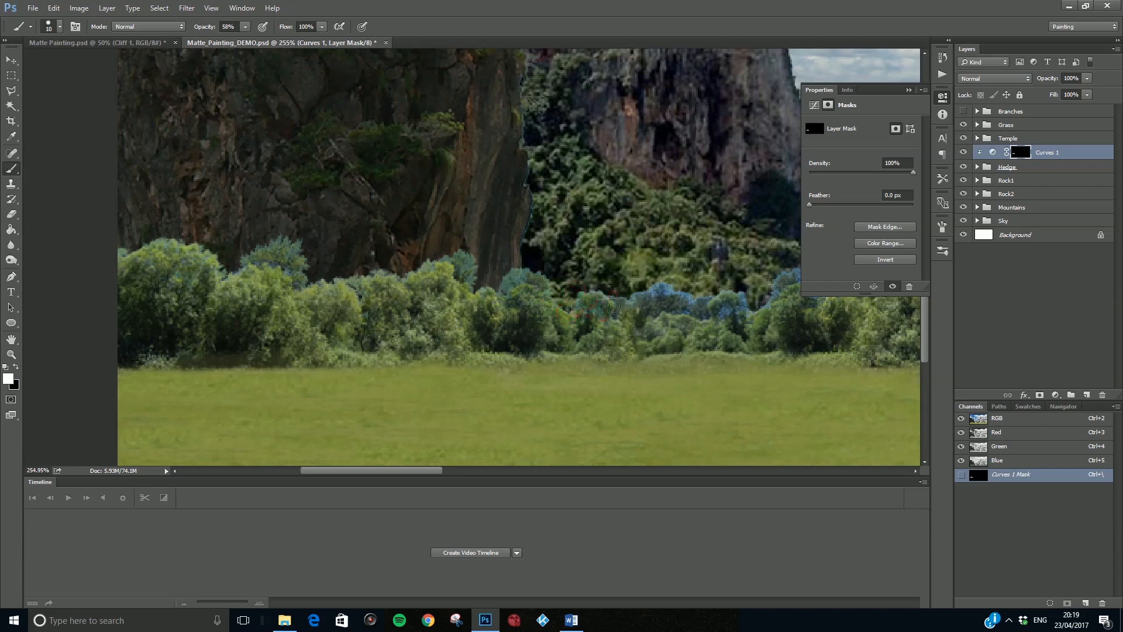
pyautogui.moveTo(663, 289)
pyautogui.mouseDown()
pyautogui.moveTo(704, 294)
pyautogui.moveTo(679, 292)
pyautogui.moveTo(694, 305)
pyautogui.moveTo(678, 313)
pyautogui.moveTo(737, 310)
pyautogui.mouseUp()
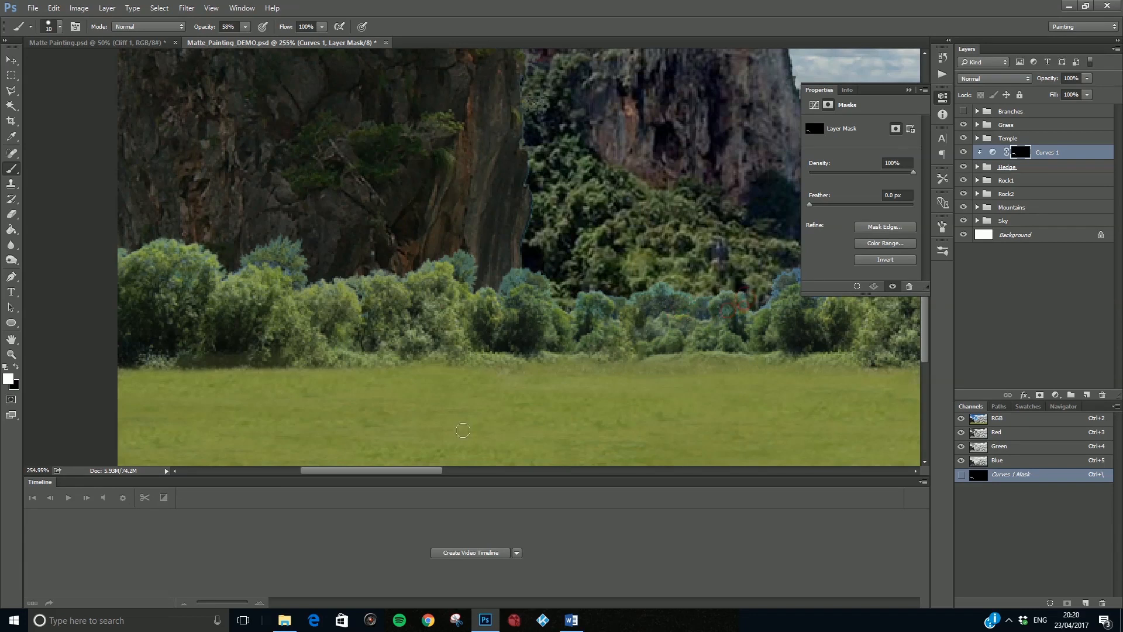
# Step: Paint the mask over the remaining blue treetops beside the temple and compare the hedge with and without the Curves adjustment
pyautogui.moveTo(397, 474); pyautogui.dragTo(442, 472)
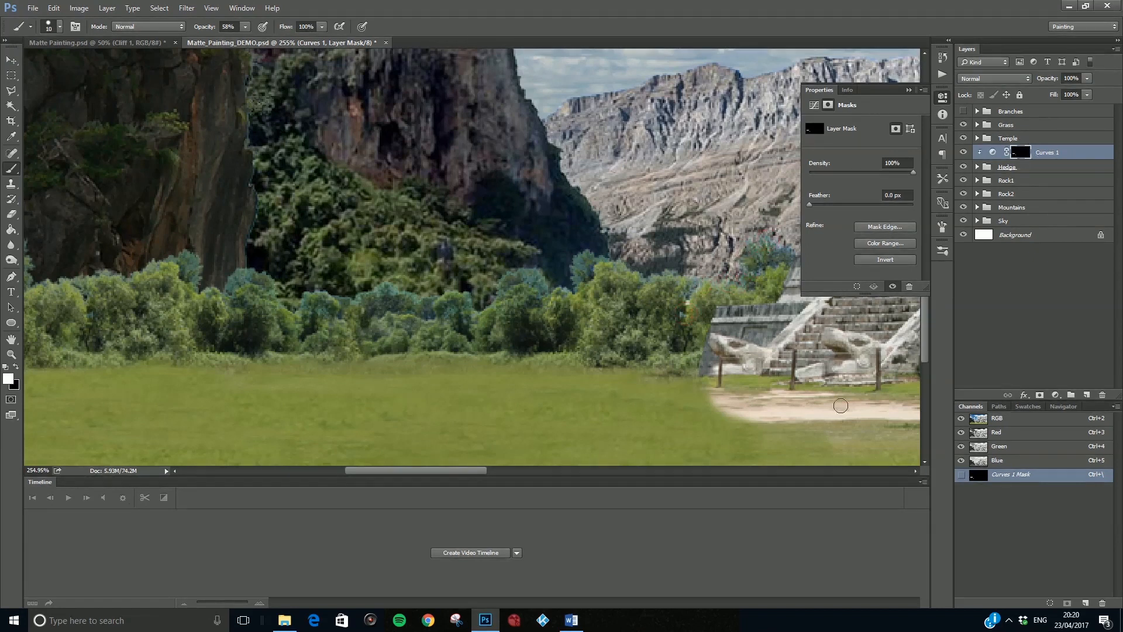
pyautogui.moveTo(465, 471); pyautogui.dragTo(489, 471)
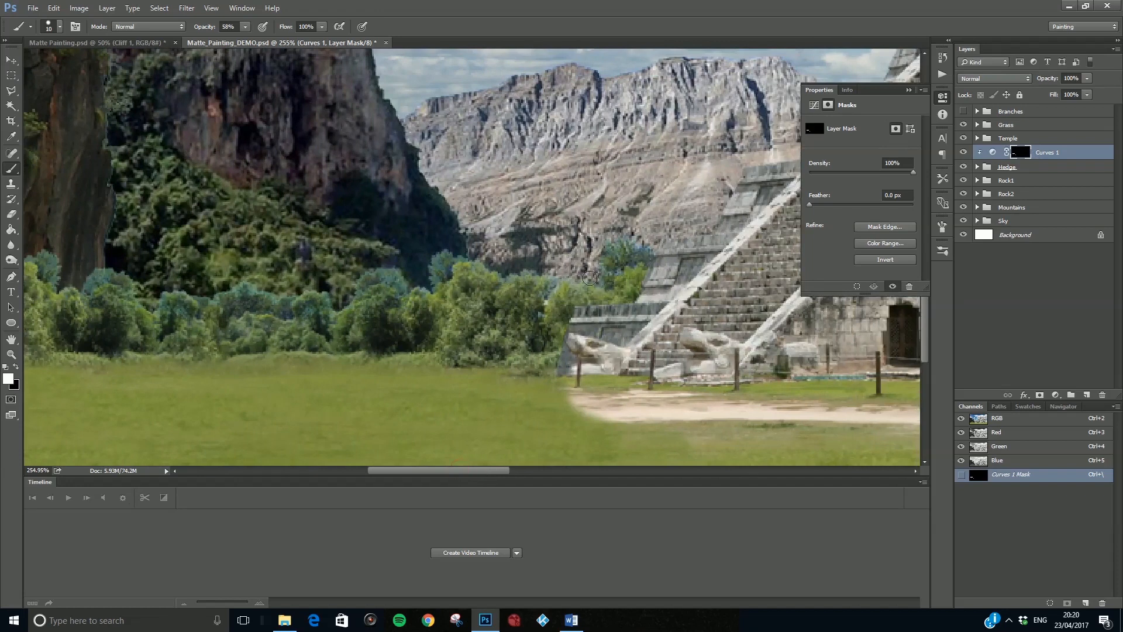
pyautogui.moveTo(643, 248)
pyautogui.mouseDown()
pyautogui.moveTo(602, 247)
pyautogui.moveTo(622, 240)
pyautogui.moveTo(618, 266)
pyautogui.mouseUp()
pyautogui.moveTo(552, 285); pyautogui.dragTo(496, 275)
pyautogui.hotkey('ctrl', '0')
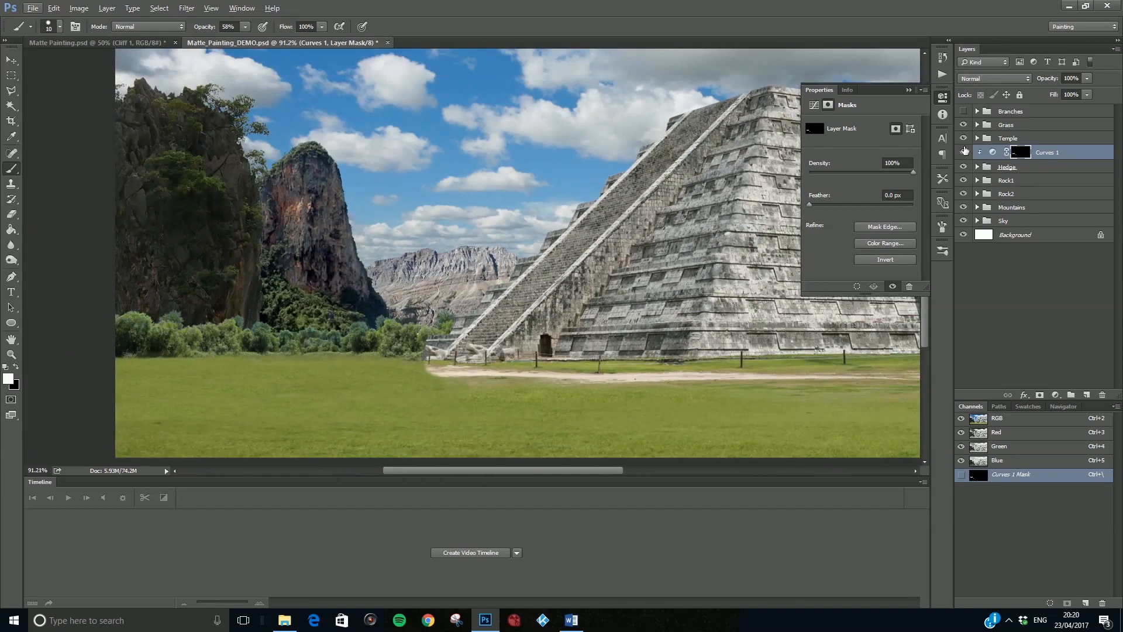
pyautogui.click(963, 152)
pyautogui.click(964, 153)
# Step: Reshape the green channel of Curves 1 with a midtone point, a raised black point and a highlight at input 224, output 251
pyautogui.click(993, 153)
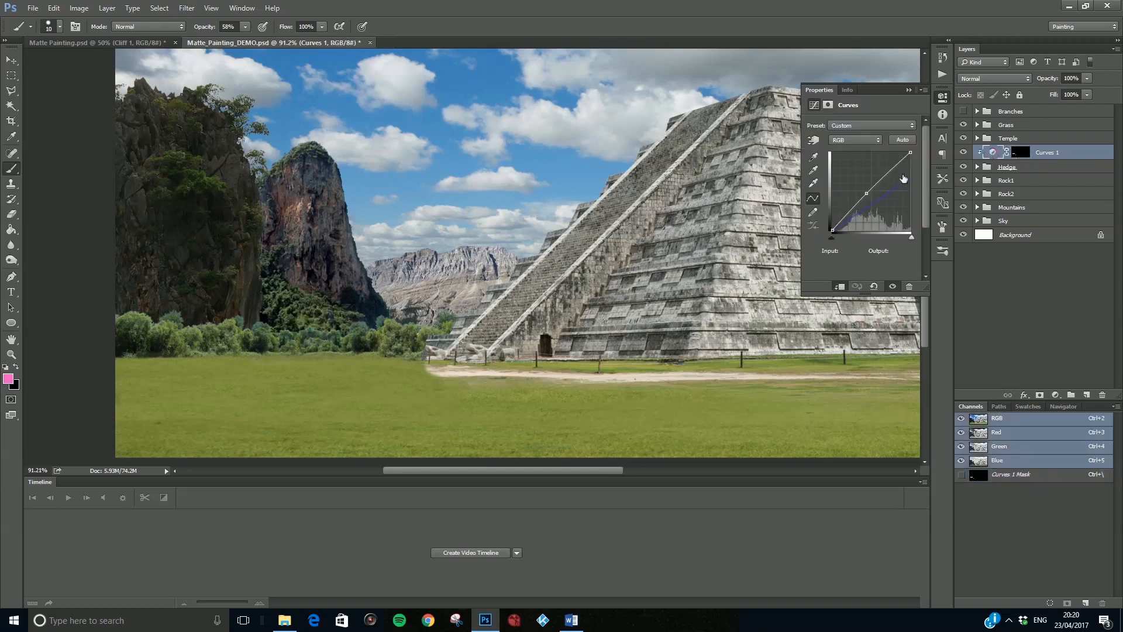
pyautogui.click(854, 140)
pyautogui.click(854, 165)
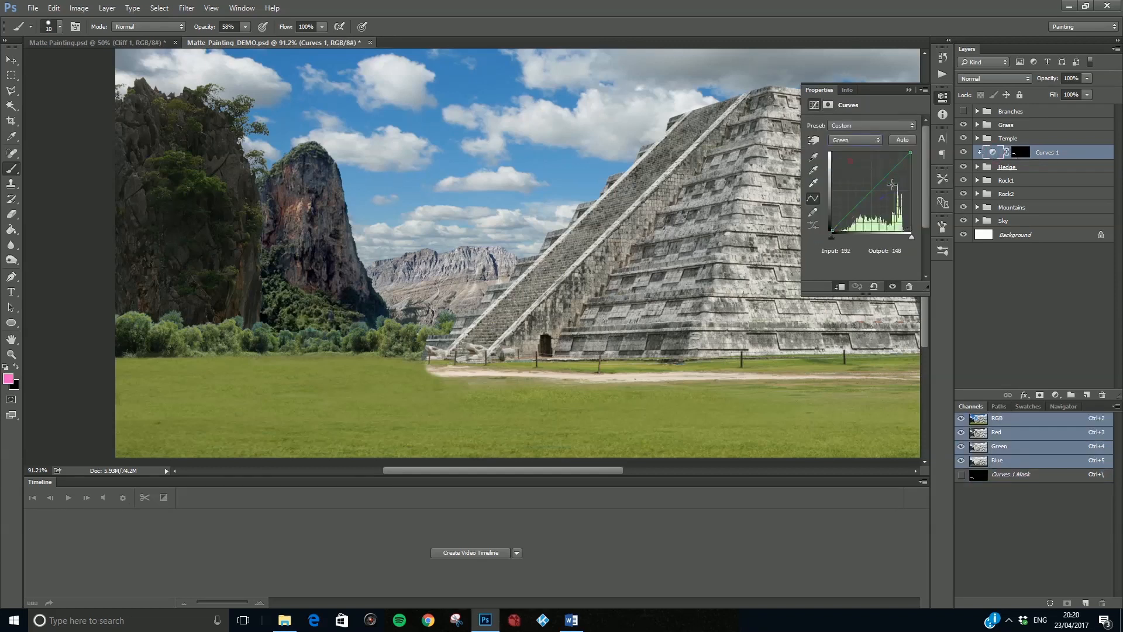
pyautogui.moveTo(872, 192); pyautogui.dragTo(861, 203)
pyautogui.moveTo(831, 232); pyautogui.dragTo(836, 225)
pyautogui.moveTo(911, 153); pyautogui.dragTo(899, 154)
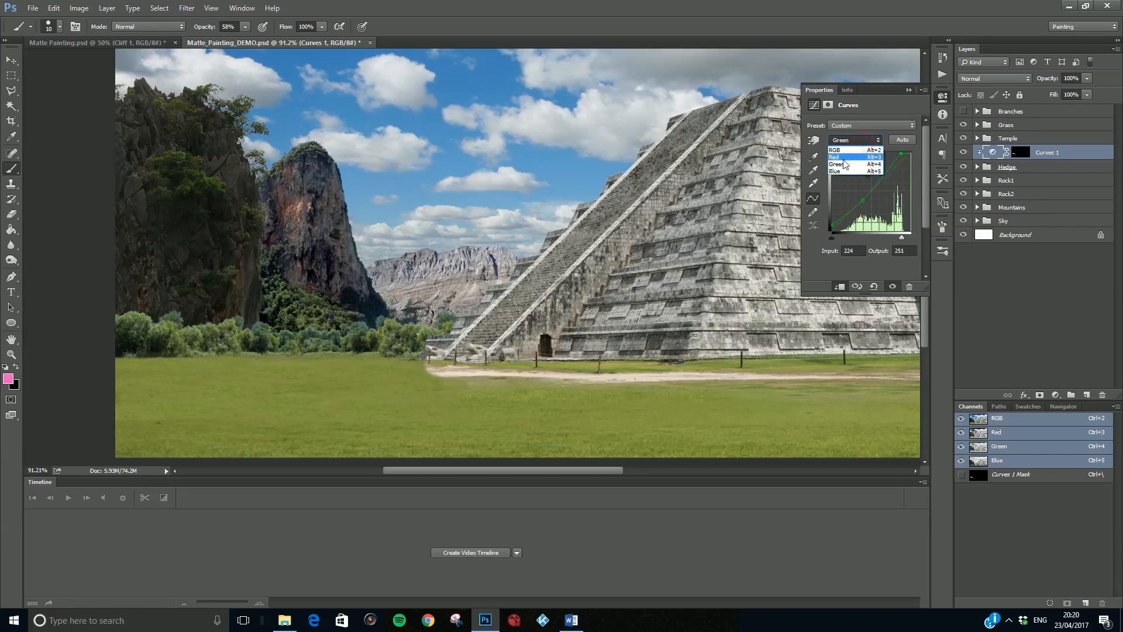
# Step: Lift the red channel's midtones slightly and set its white point to input 242, output 255
pyautogui.click(842, 158)
pyautogui.moveTo(871, 197); pyautogui.dragTo(864, 196)
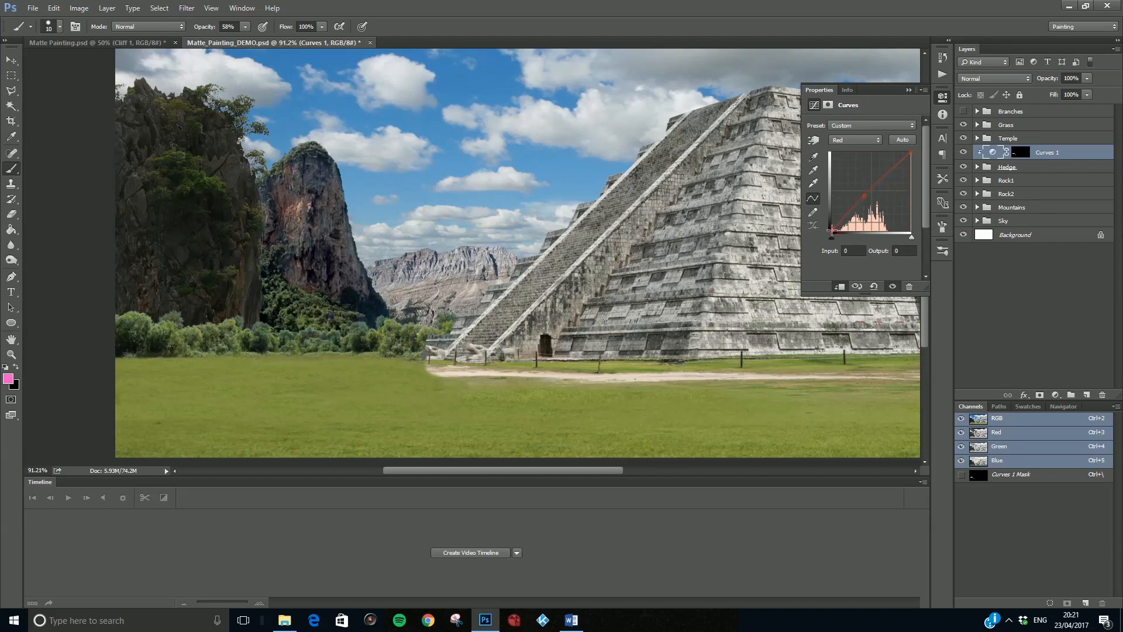
pyautogui.moveTo(909, 154); pyautogui.dragTo(905, 152)
# Step: Lower the blue channel curve's white point to output 165
pyautogui.click(855, 140)
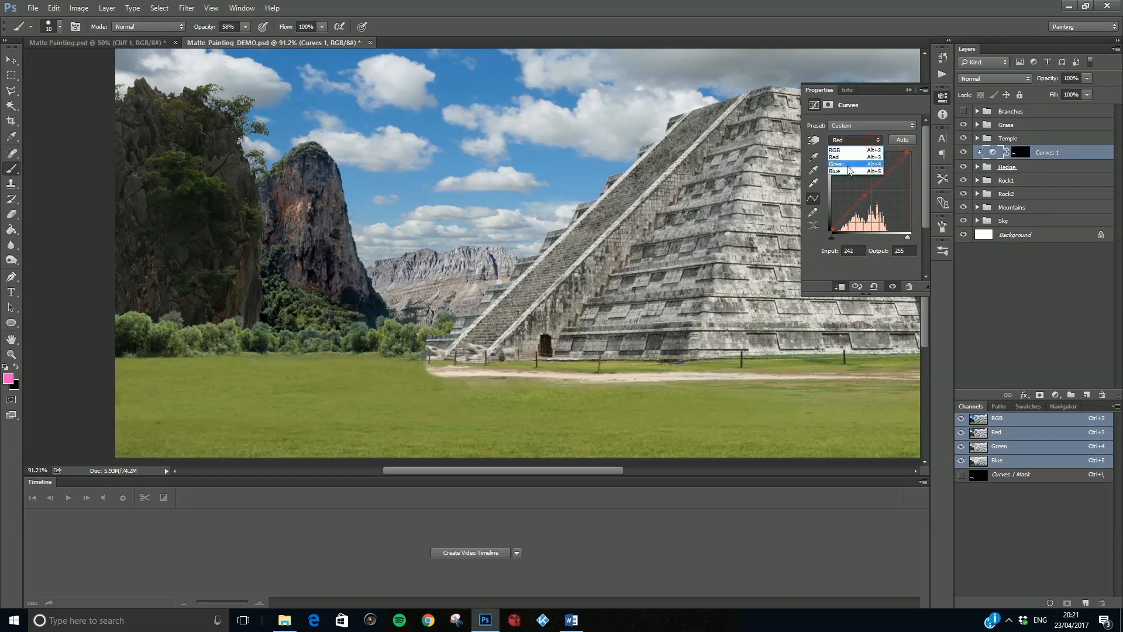
pyautogui.click(862, 173)
pyautogui.click(877, 202)
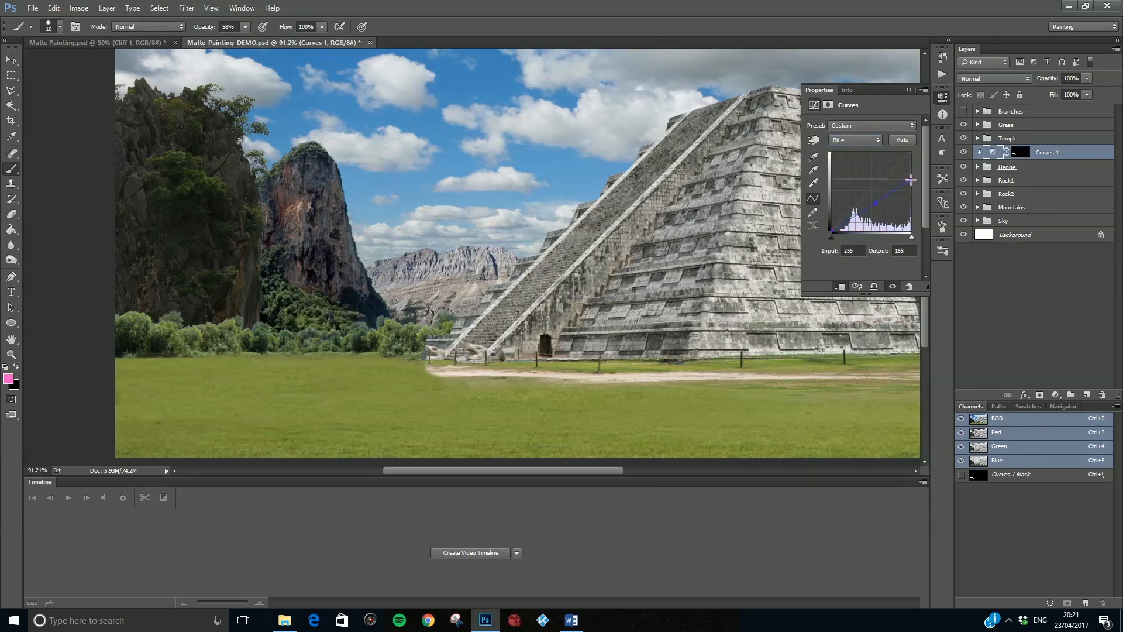
# Step: Compare the hedge with and without the Curves 1 adjustment, both up close and across the whole image
pyautogui.click(964, 151)
pyautogui.click(964, 151)
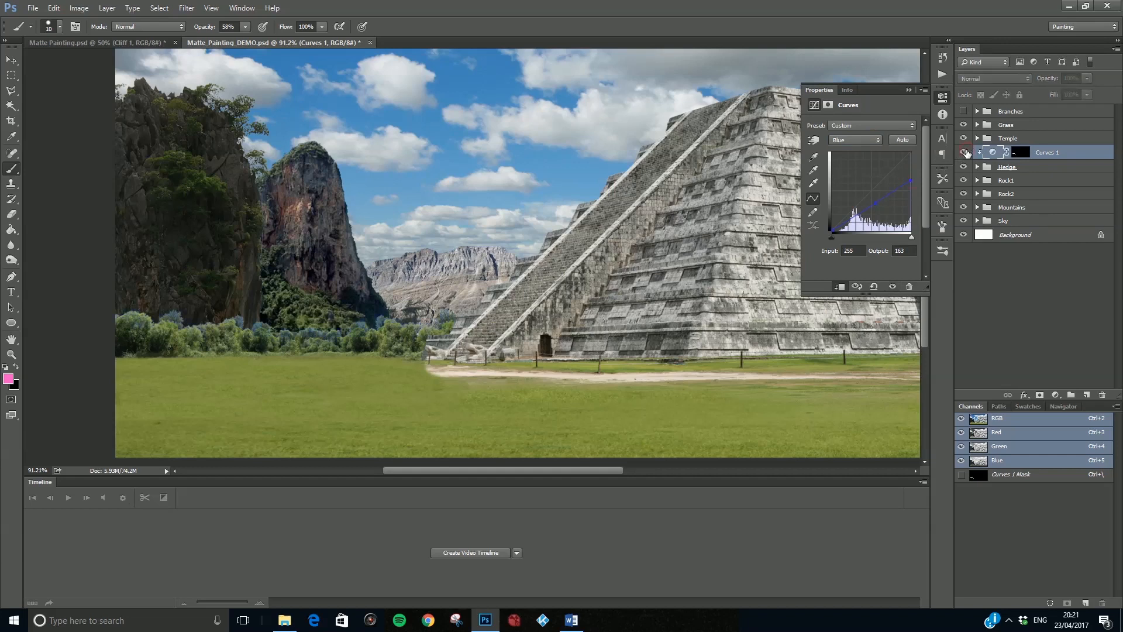
pyautogui.click(964, 153)
pyautogui.click(964, 152)
pyautogui.click(964, 152)
pyautogui.click(964, 152)
pyautogui.scroll(-3, 367, 365)
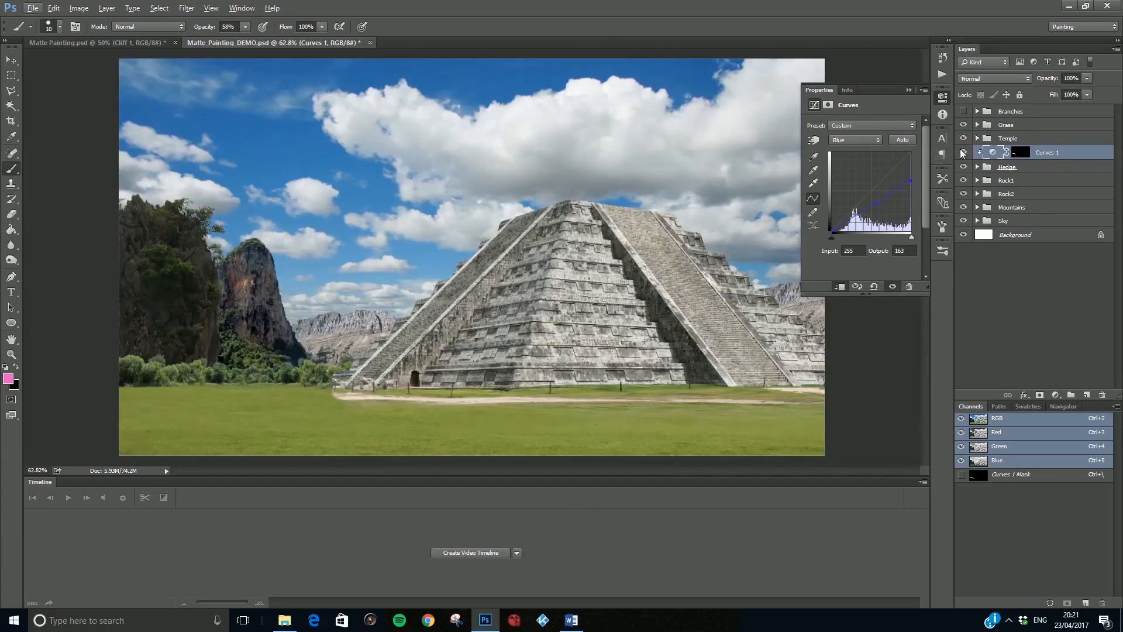
pyautogui.click(964, 152)
pyautogui.click(964, 152)
pyautogui.click(964, 152)
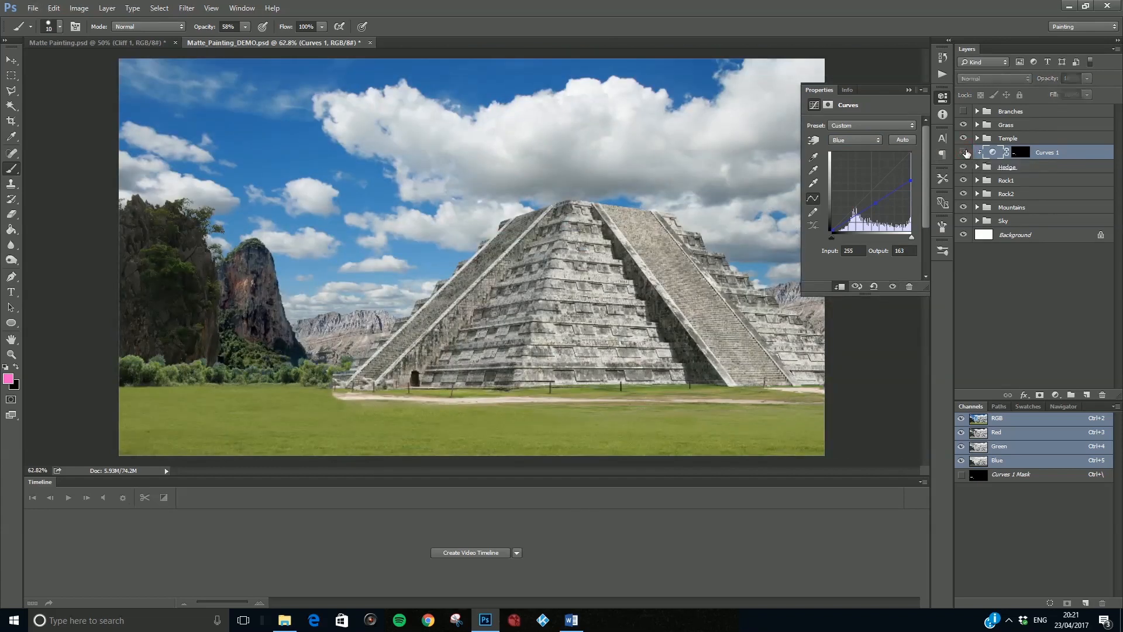
pyautogui.click(965, 152)
pyautogui.scroll(5, 205, 383)
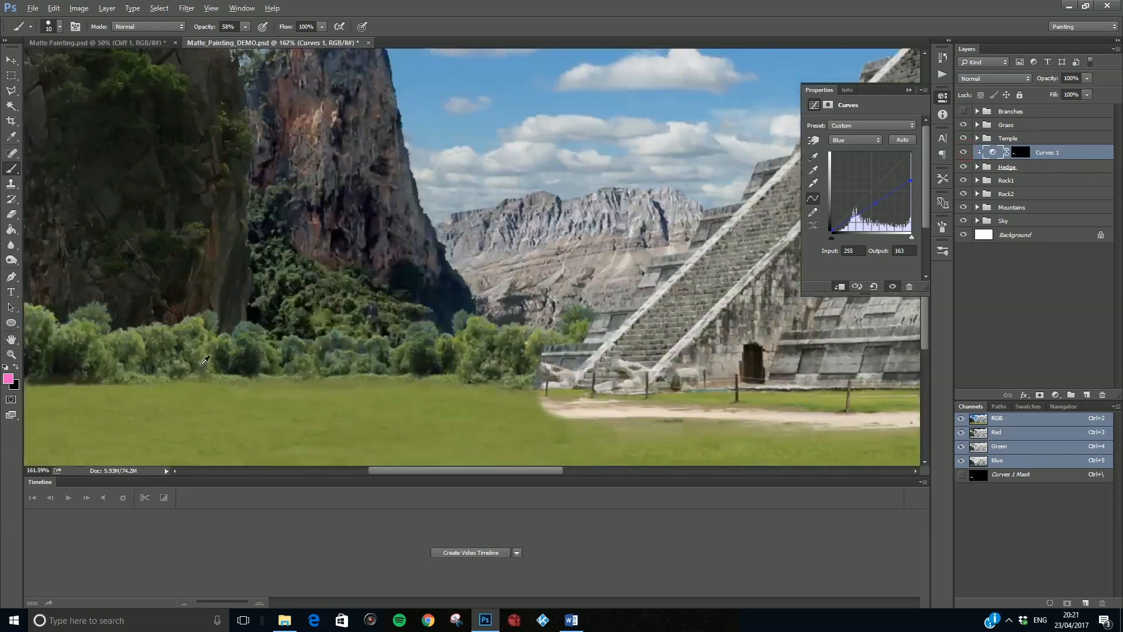
pyautogui.click(965, 152)
pyautogui.click(965, 152)
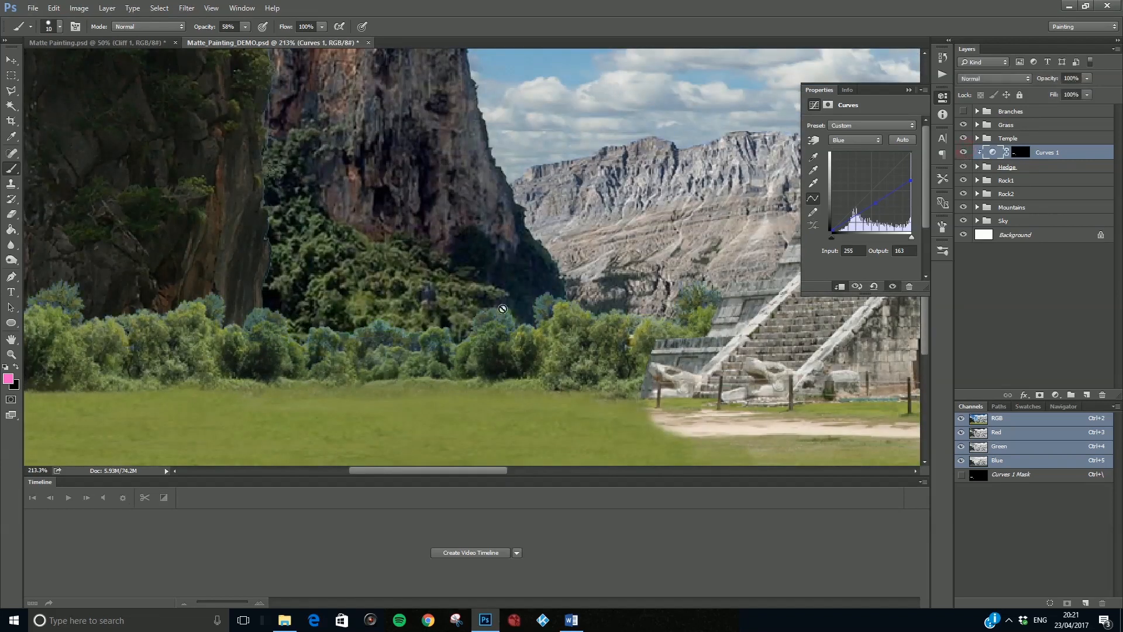
pyautogui.scroll(-5, 502, 309)
pyautogui.press('alt')
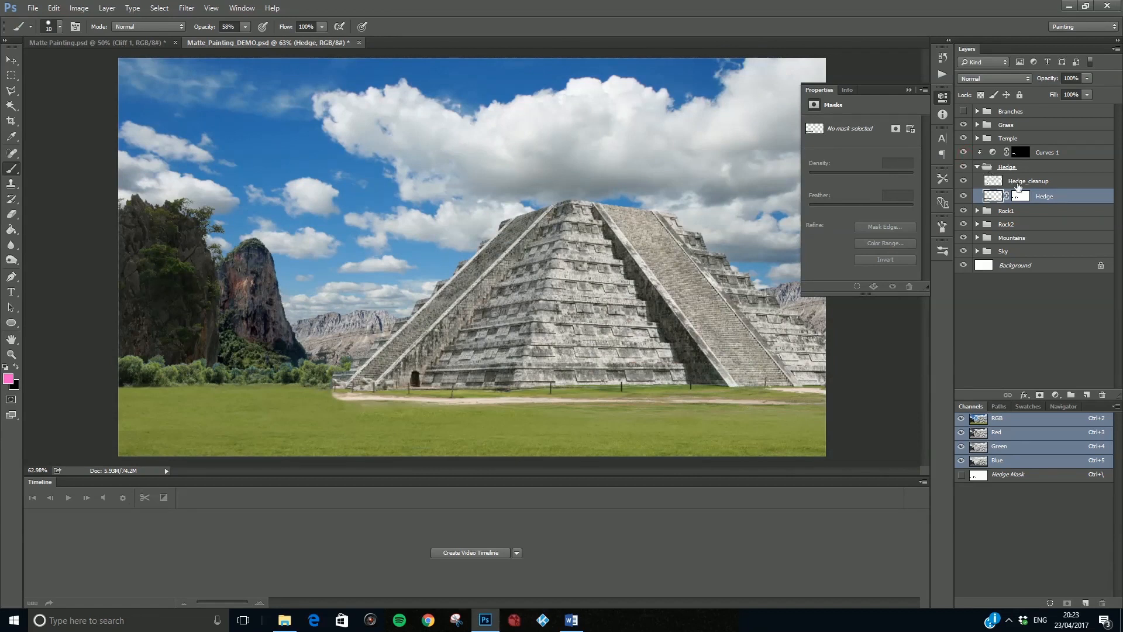
# Step: Hide the Curves 1 adjustment and load the Hedge layer's pixels as a selection
pyautogui.click(963, 197)
pyautogui.click(963, 196)
pyautogui.scroll(4, 145, 372)
pyautogui.click(964, 151)
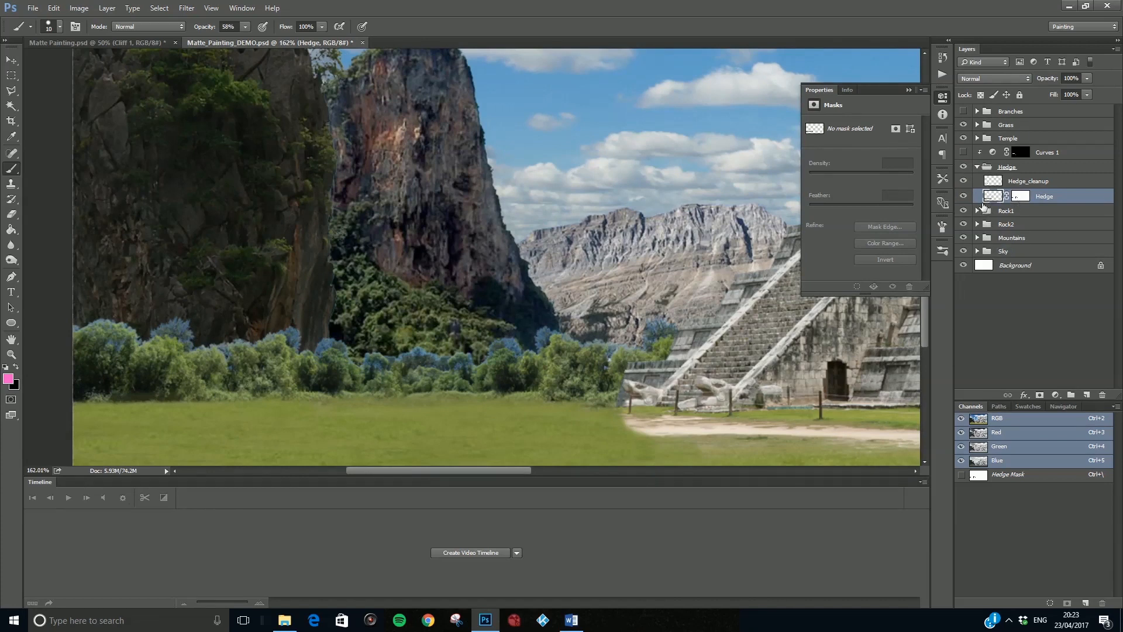
pyautogui.click(962, 197)
pyautogui.rightClick(991, 199)
pyautogui.click(995, 234)
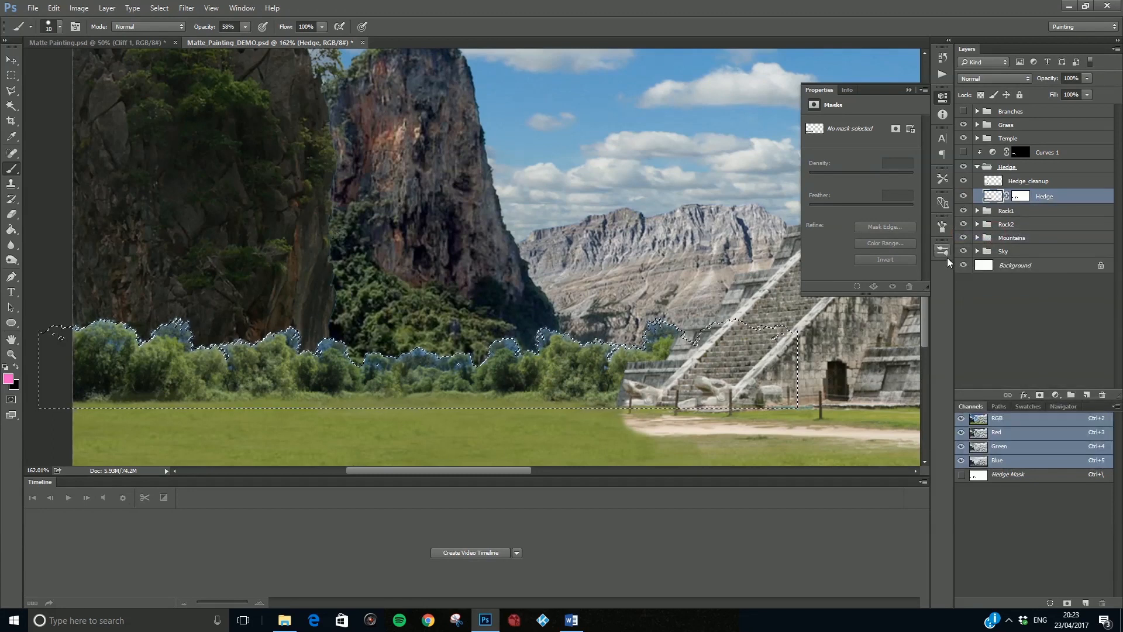
# Step: Contract the hedge selection by 1 pixel
pyautogui.click(157, 8)
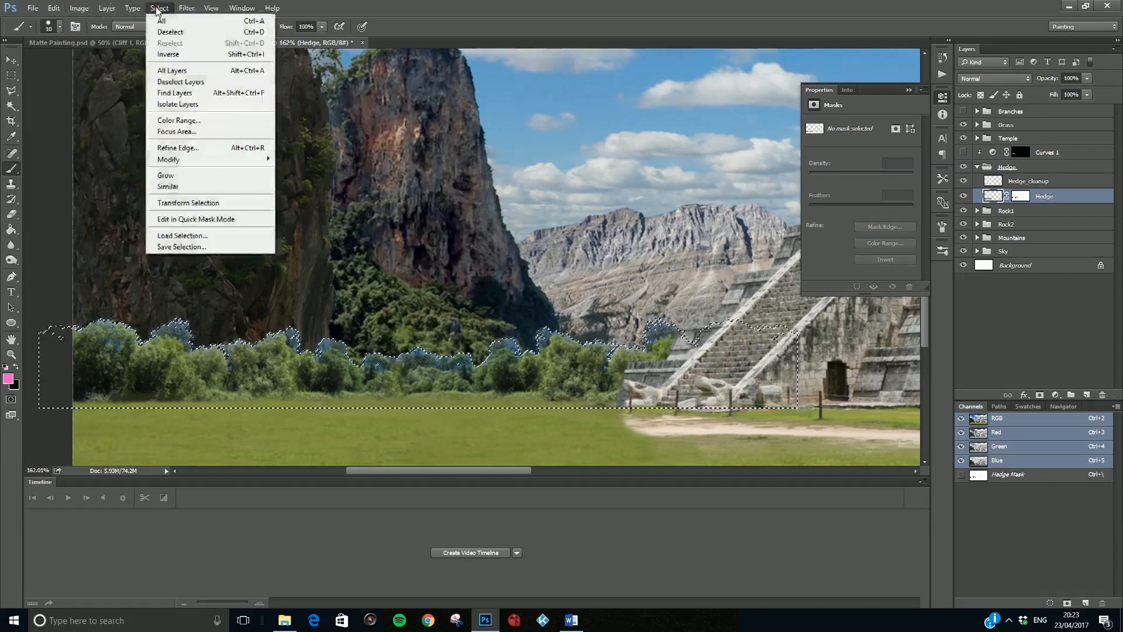
pyautogui.moveTo(186, 160)
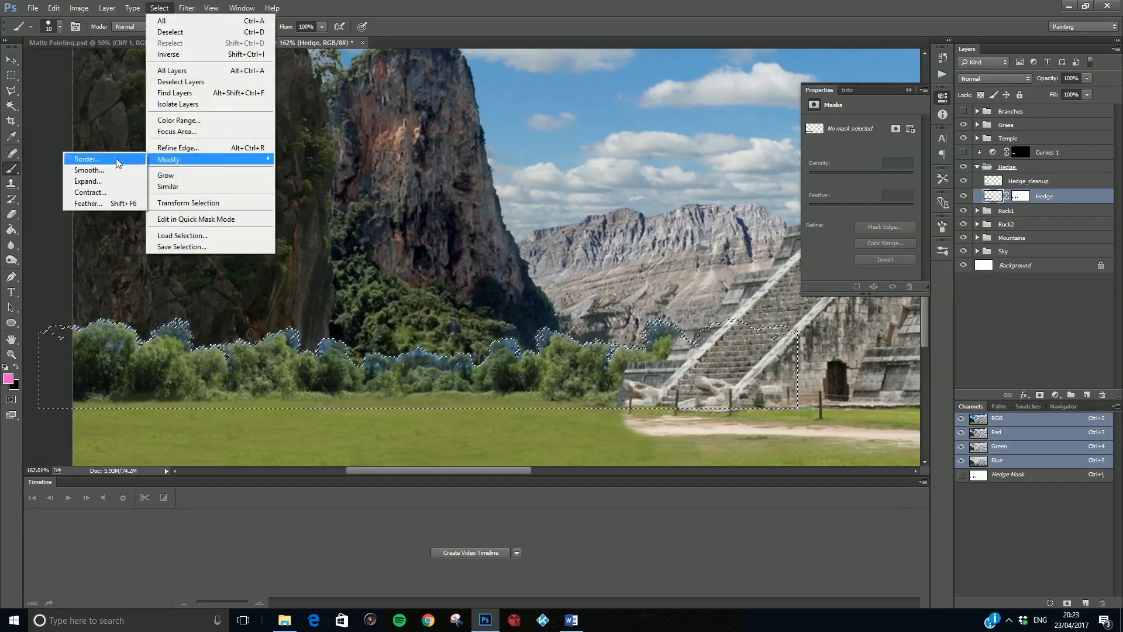
pyautogui.click(93, 192)
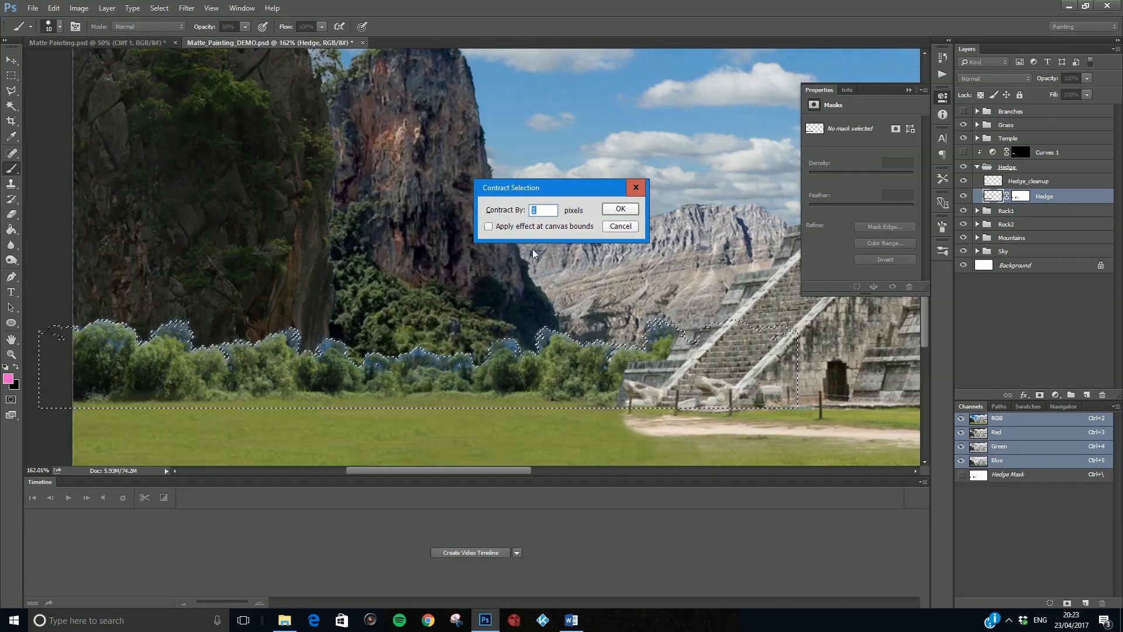
pyautogui.click(619, 209)
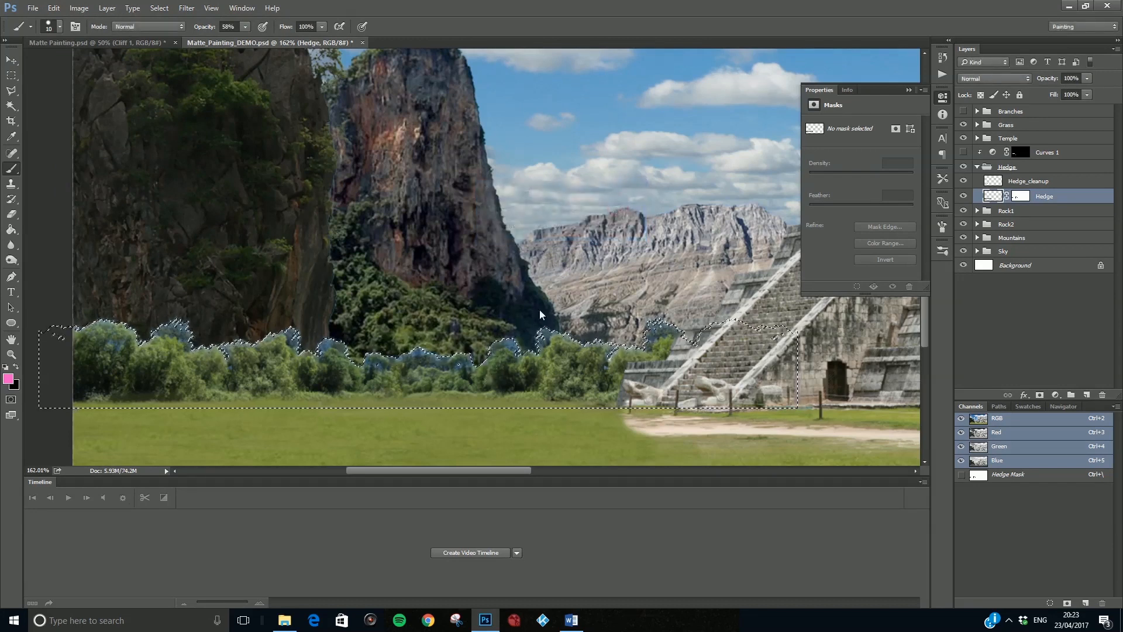
# Step: Target the Hedge layer's mask and set up a black brush at 100% opacity and size 35
pyautogui.scroll(5, 519, 350)
pyautogui.scroll(2, 519, 349)
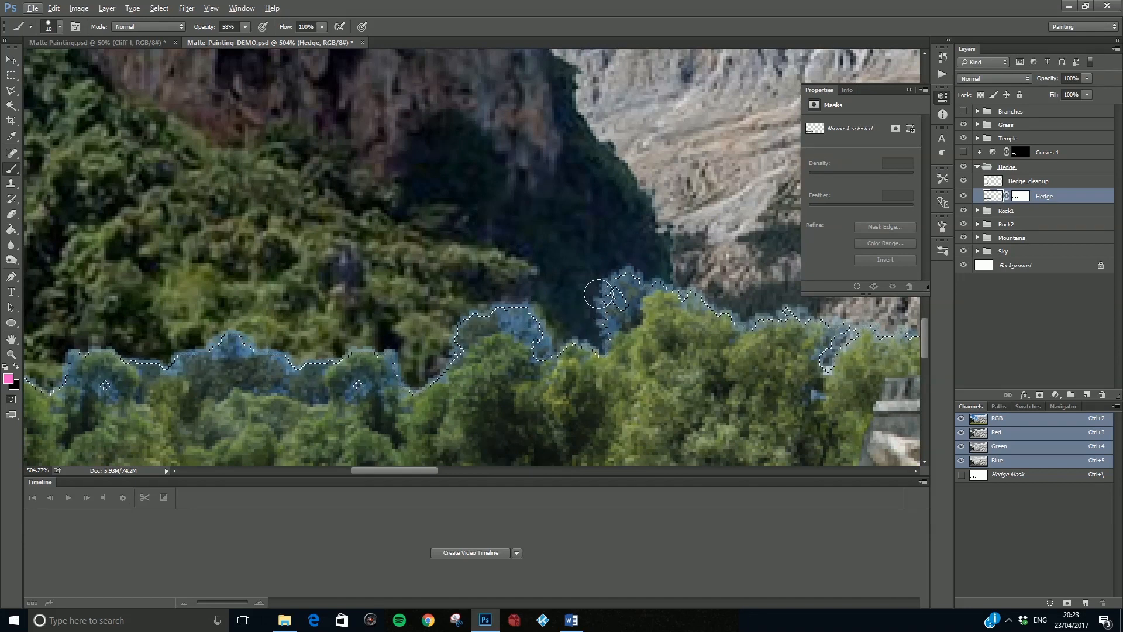
pyautogui.scroll(-3, 392, 291)
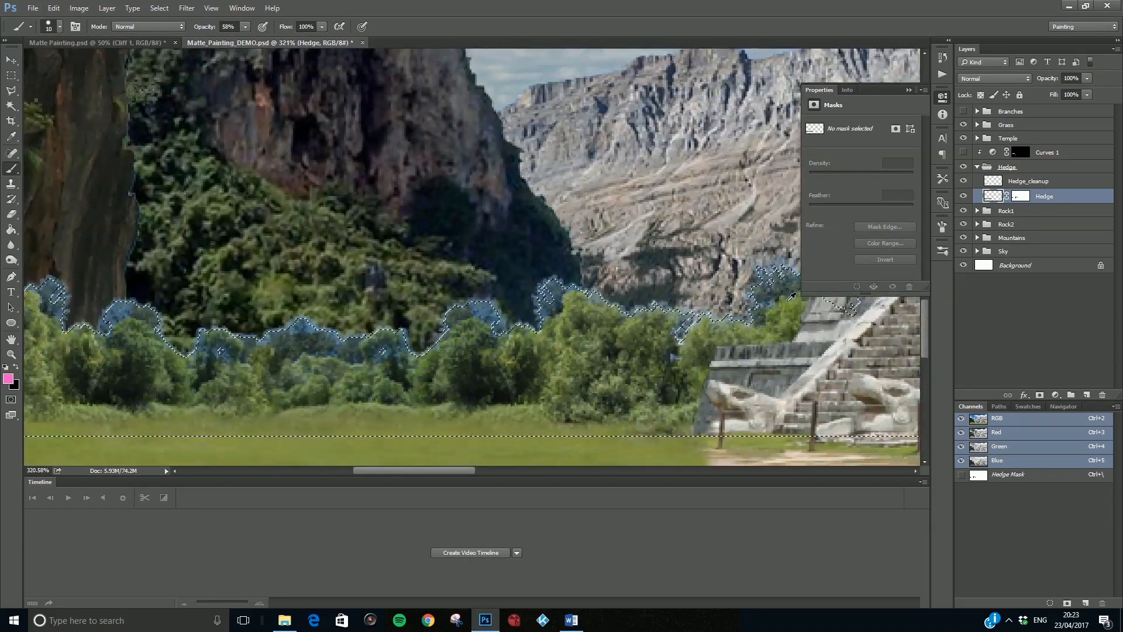
pyautogui.click(1021, 197)
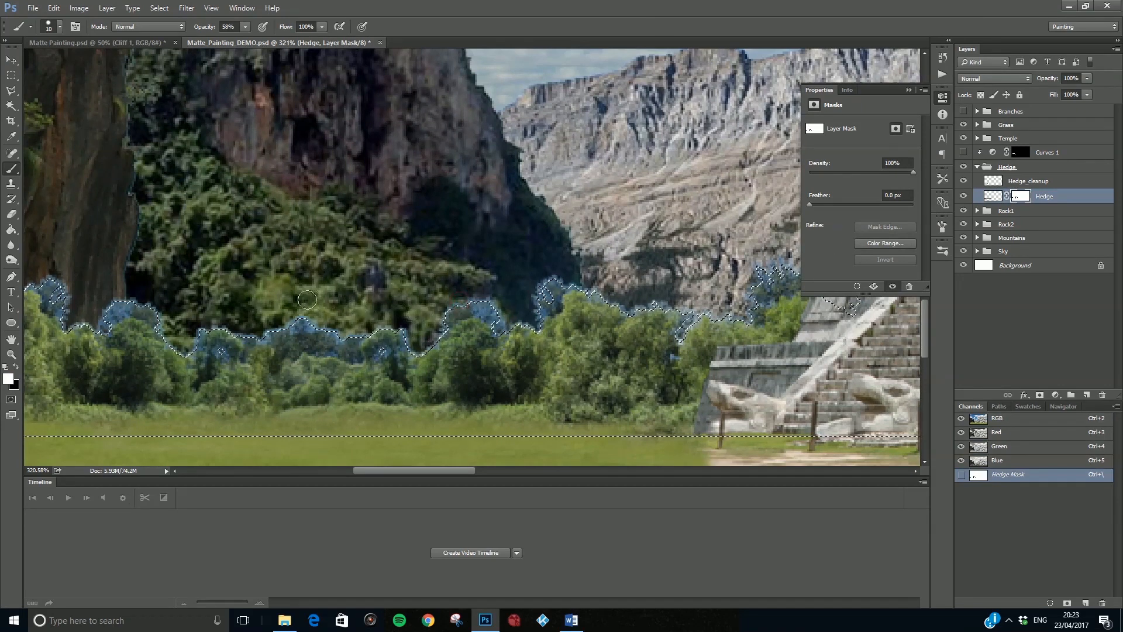
pyautogui.click(245, 27)
pyautogui.moveTo(244, 37); pyautogui.dragTo(316, 46)
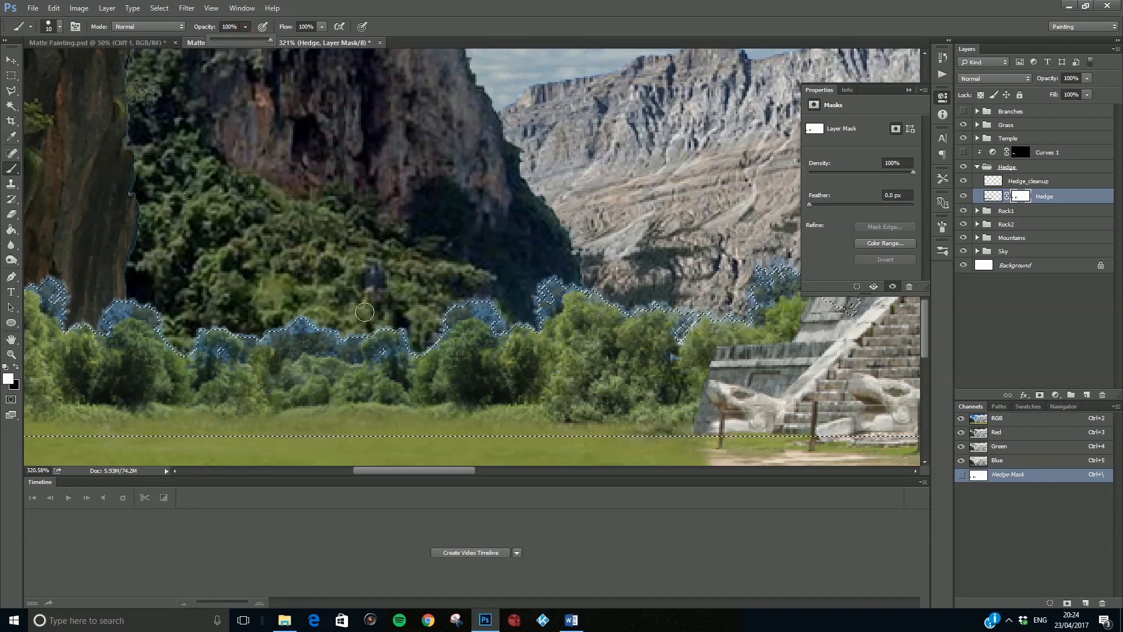
pyautogui.press(']')
pyautogui.press(']')
pyautogui.press(']')
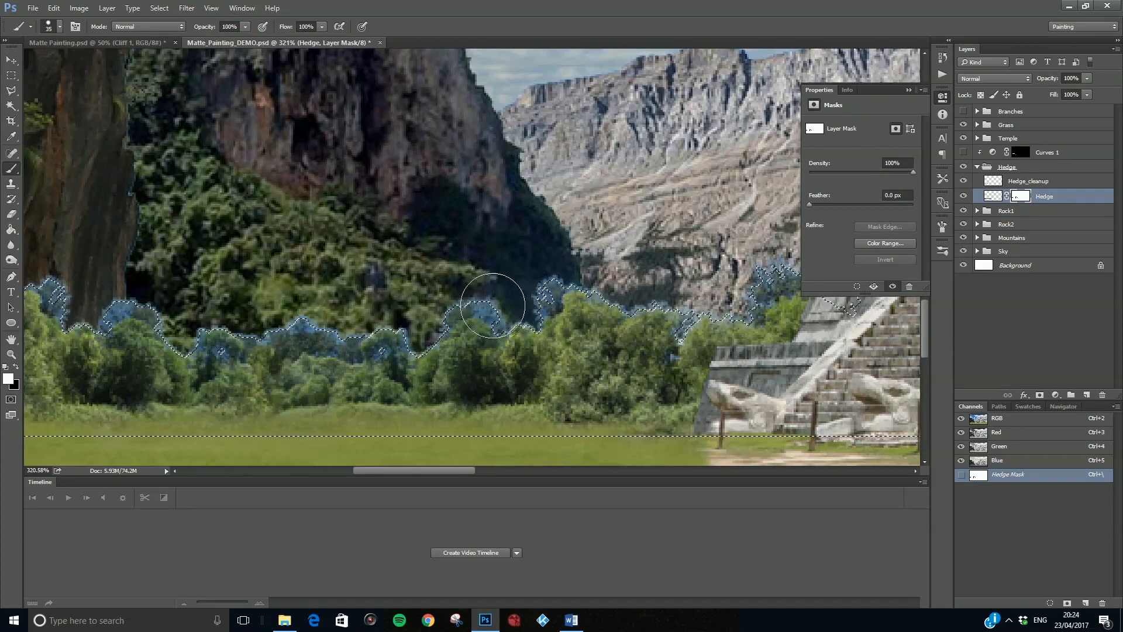
pyautogui.press('x')
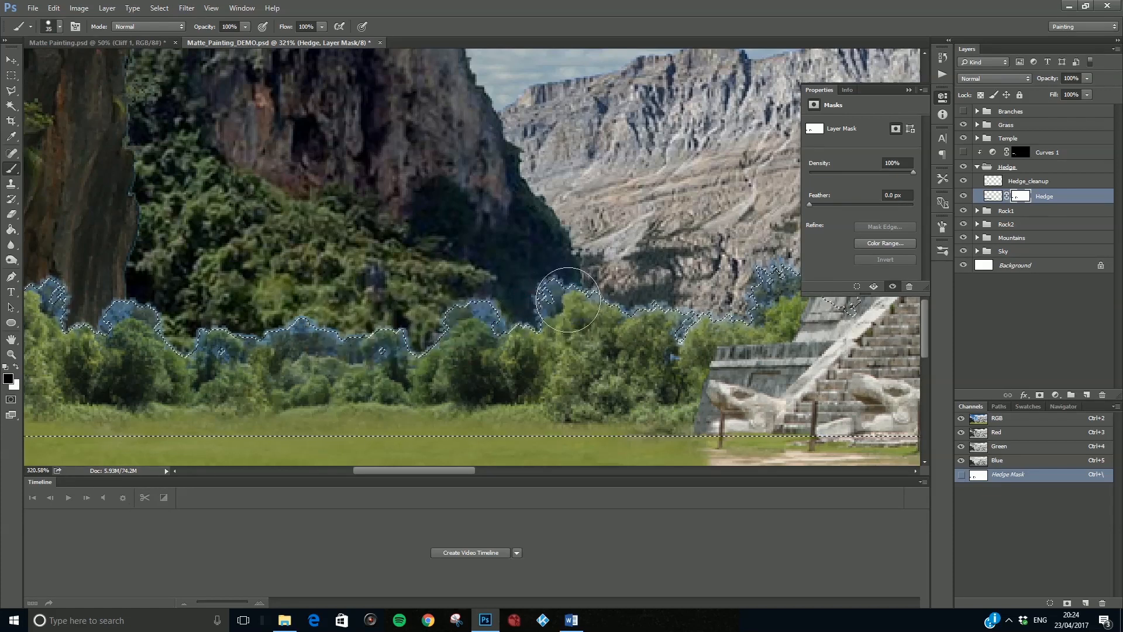
# Step: Try painting black on the Hedge mask inside the contracted selection, and undo the stroke
pyautogui.moveTo(475, 358)
pyautogui.mouseDown()
pyautogui.moveTo(571, 355)
pyautogui.moveTo(507, 339)
pyautogui.moveTo(381, 411)
pyautogui.moveTo(558, 374)
pyautogui.moveTo(553, 291)
pyautogui.moveTo(423, 316)
pyautogui.moveTo(496, 380)
pyautogui.moveTo(531, 352)
pyautogui.mouseUp()
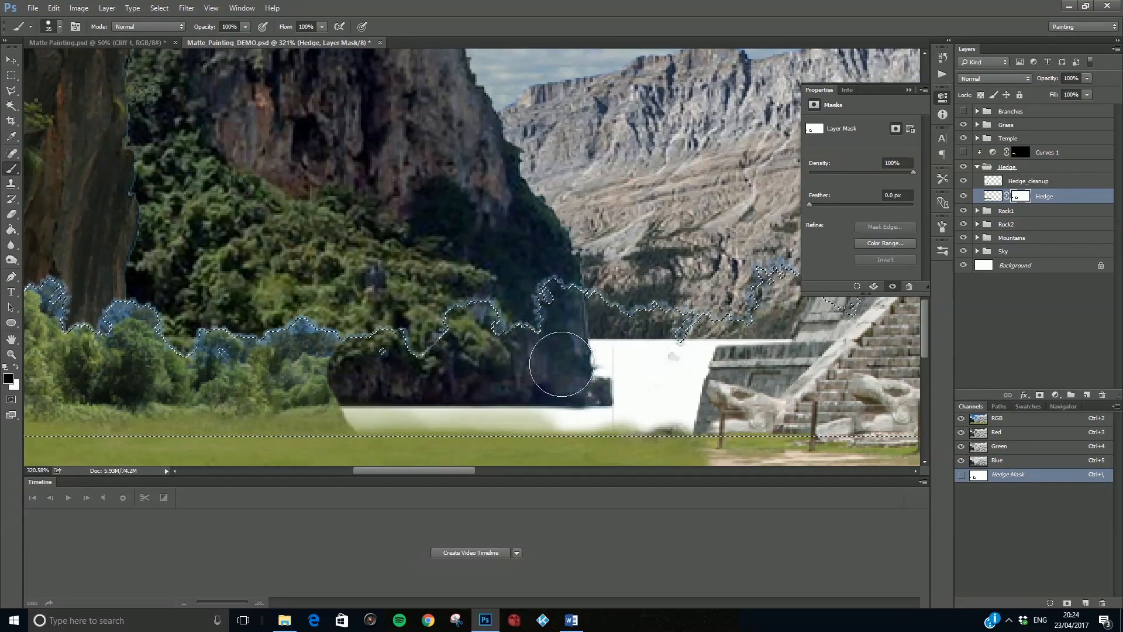
pyautogui.hotkey('ctrl', 'z')
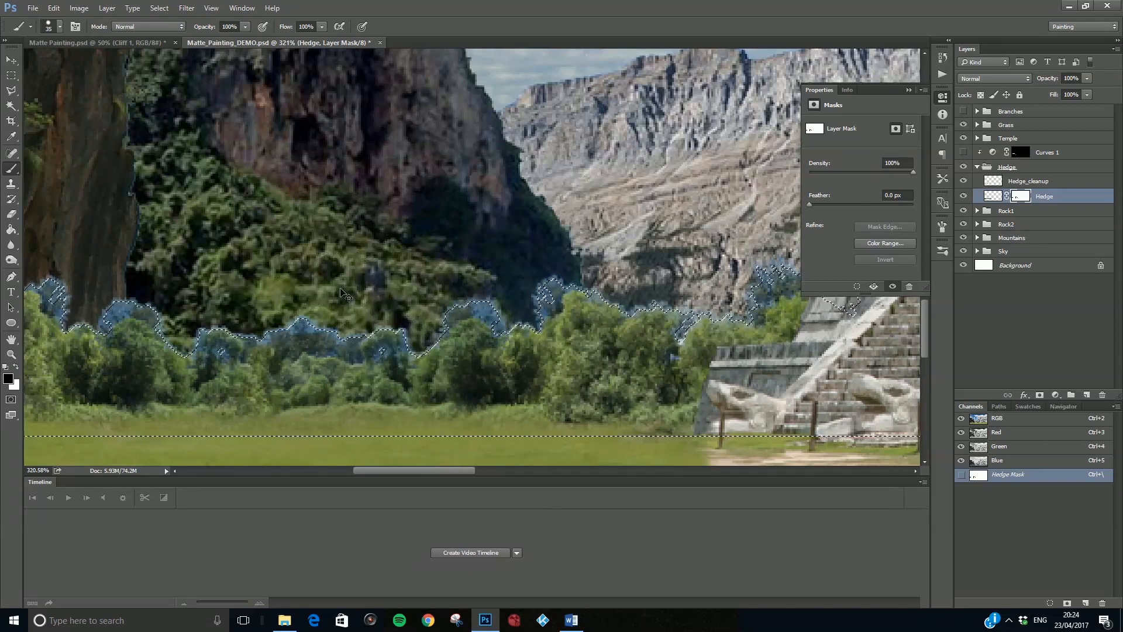
# Step: Invert the selection, paint black on the Hedge mask along the treetops to trim their blue edge, and deselect
pyautogui.hotkey('ctrl', 'z')
pyautogui.hotkey('ctrl', 'z')
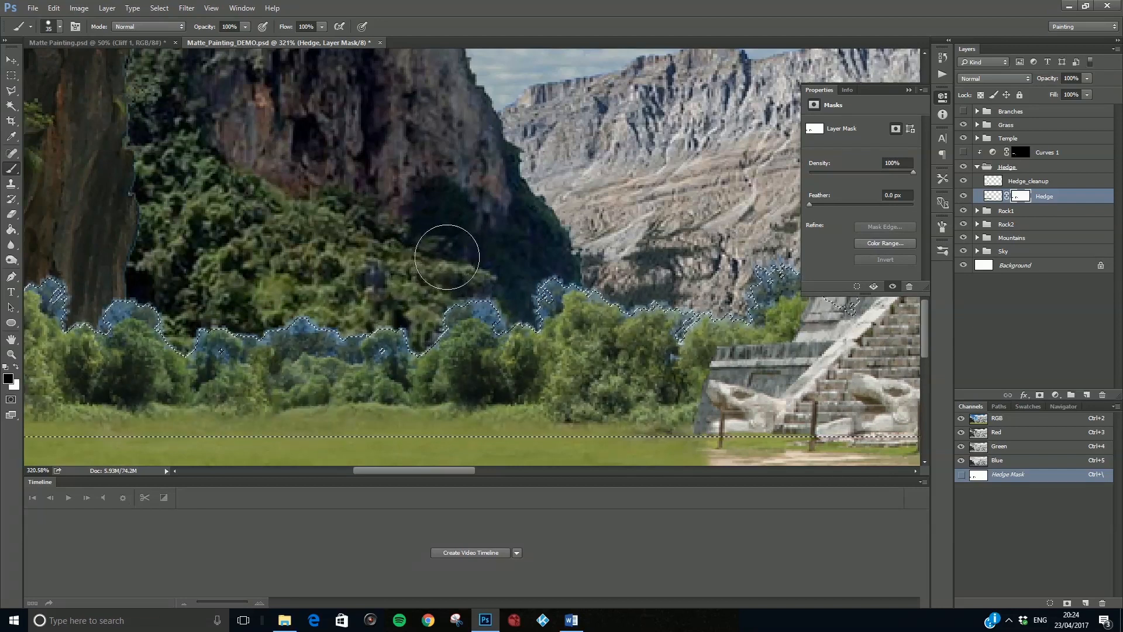
pyautogui.moveTo(438, 327); pyautogui.dragTo(501, 295)
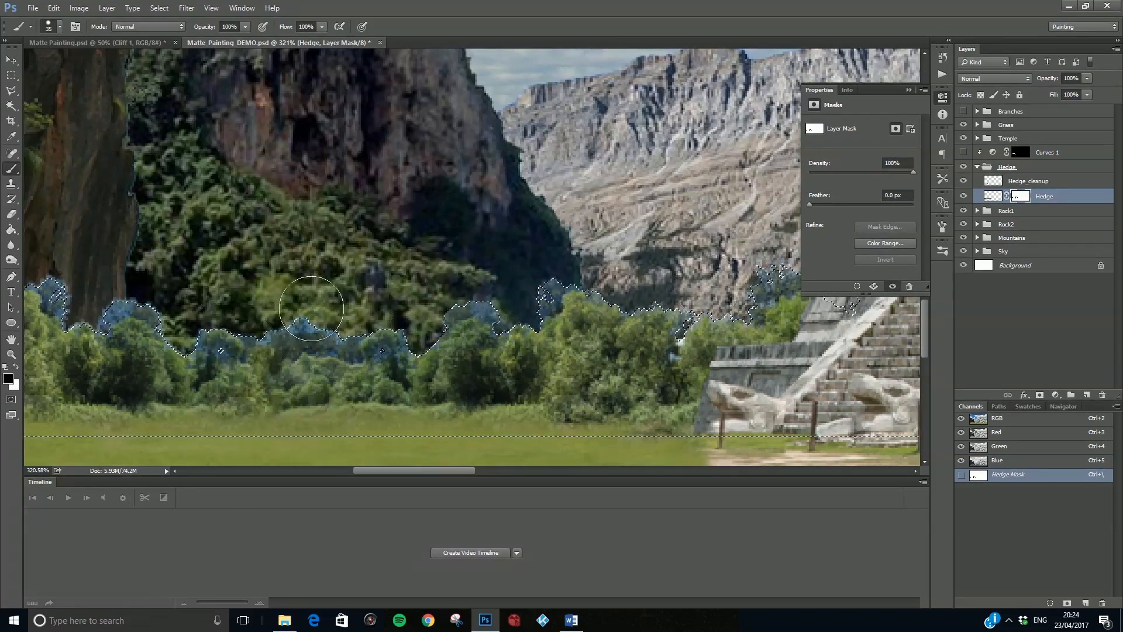
pyautogui.moveTo(399, 471); pyautogui.dragTo(345, 477)
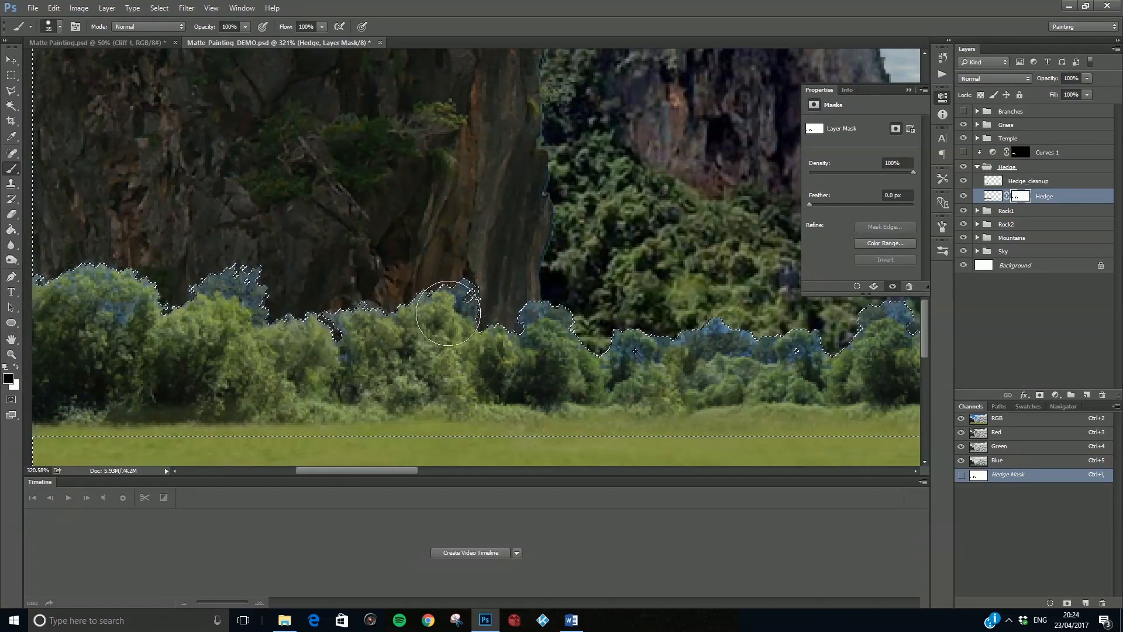
pyautogui.moveTo(344, 471); pyautogui.dragTo(429, 470)
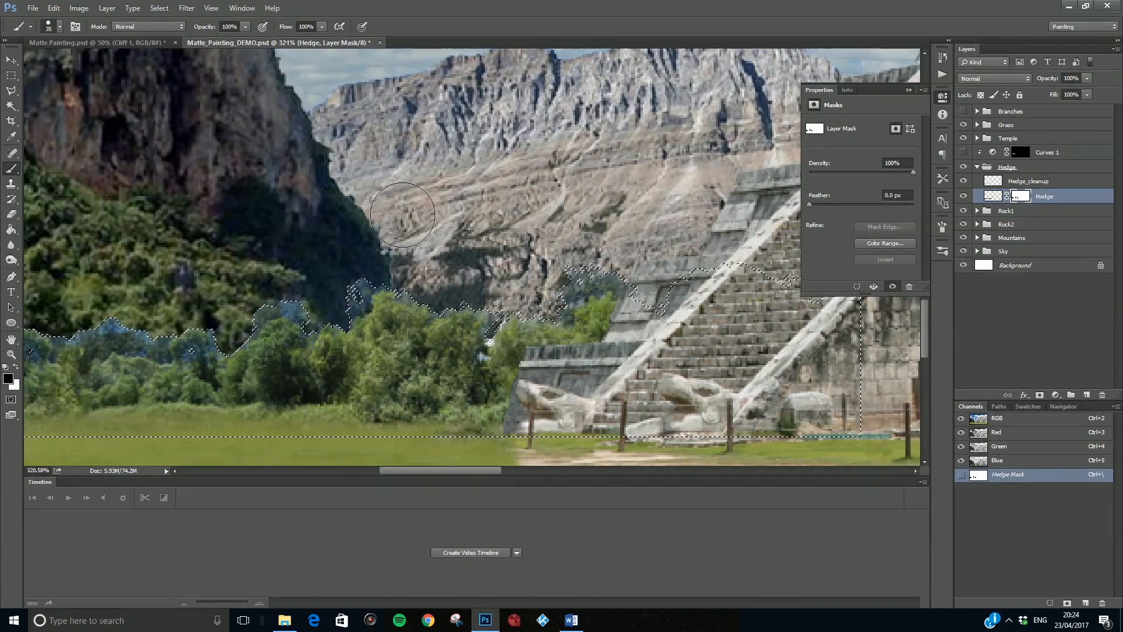
pyautogui.scroll(-5, 357, 242)
pyautogui.scroll(-4, 348, 234)
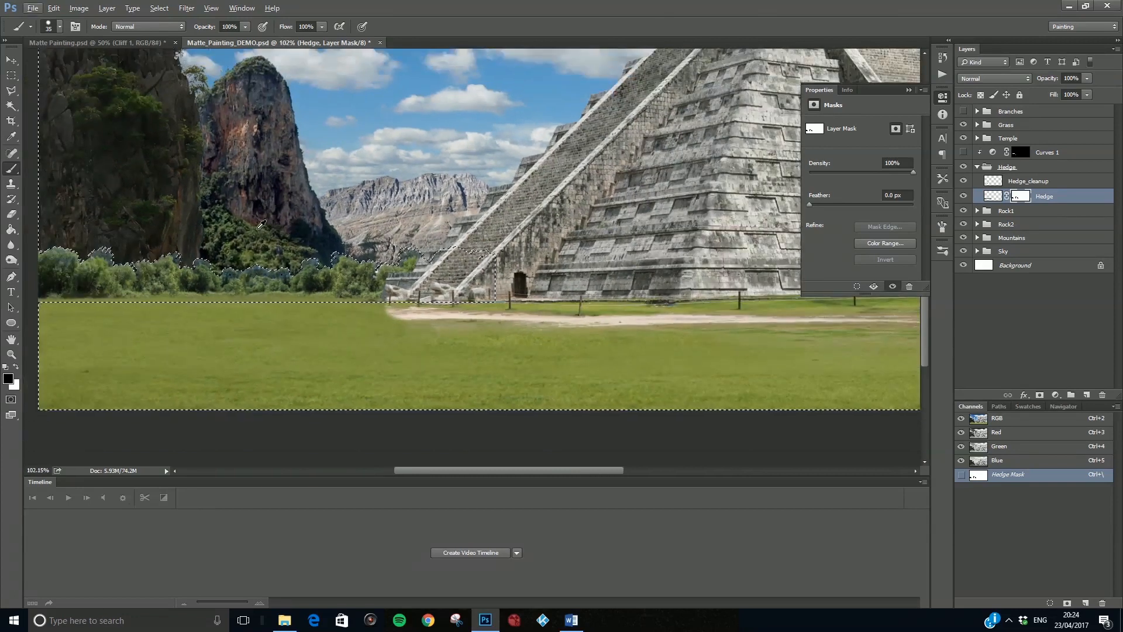
pyautogui.hotkey('ctrl', 'd')
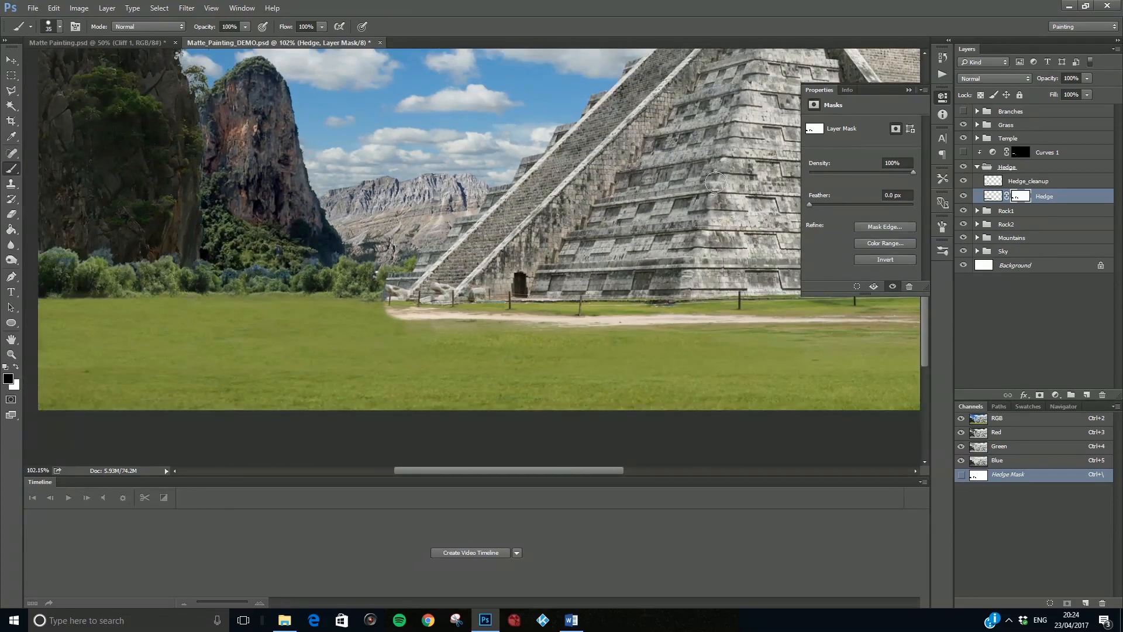
# Step: Check the hedge with Hedge_cleanup toggled, turn the Curves 1 adjustment back on and collapse the Hedge group
pyautogui.click(964, 182)
pyautogui.click(963, 181)
pyautogui.click(963, 152)
pyautogui.click(965, 154)
pyautogui.scroll(-5, 360, 250)
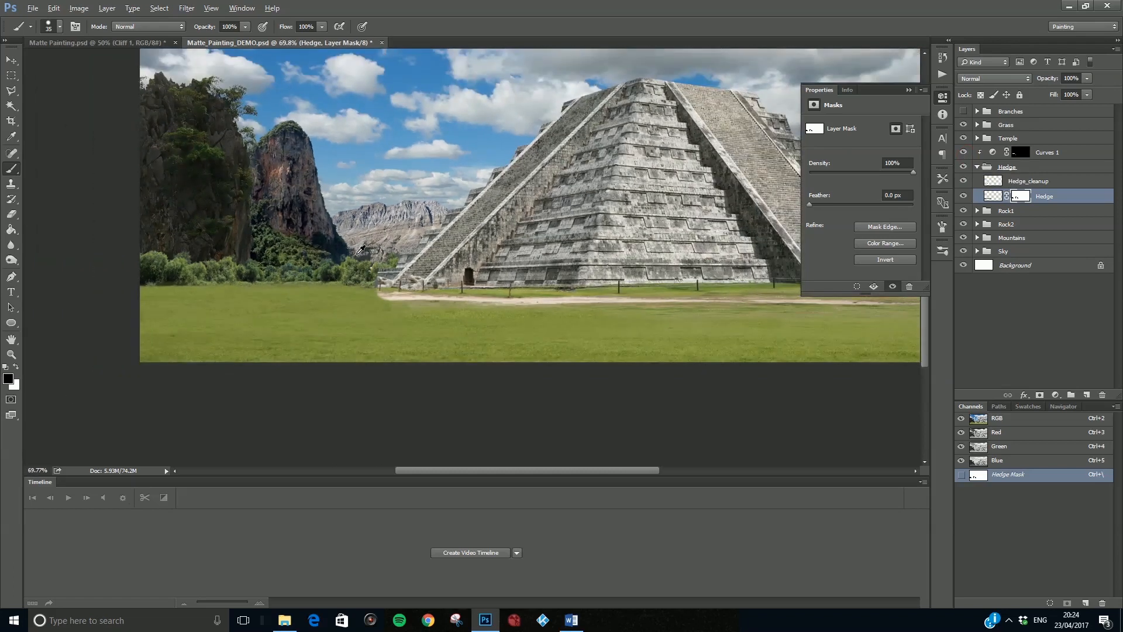
pyautogui.press('alt')
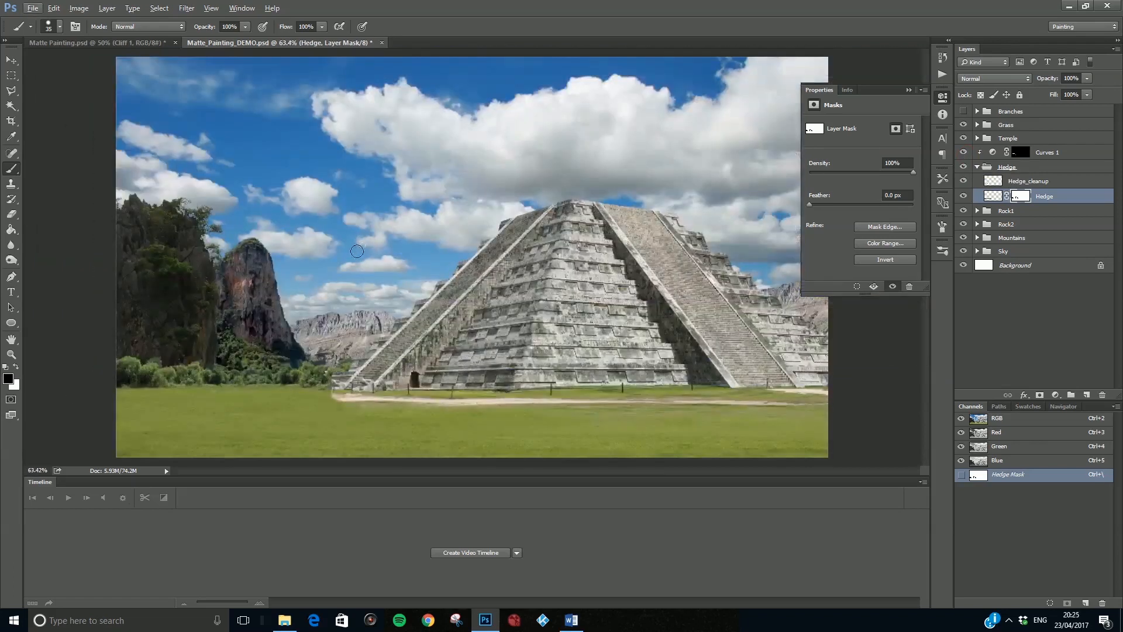
pyautogui.click(978, 166)
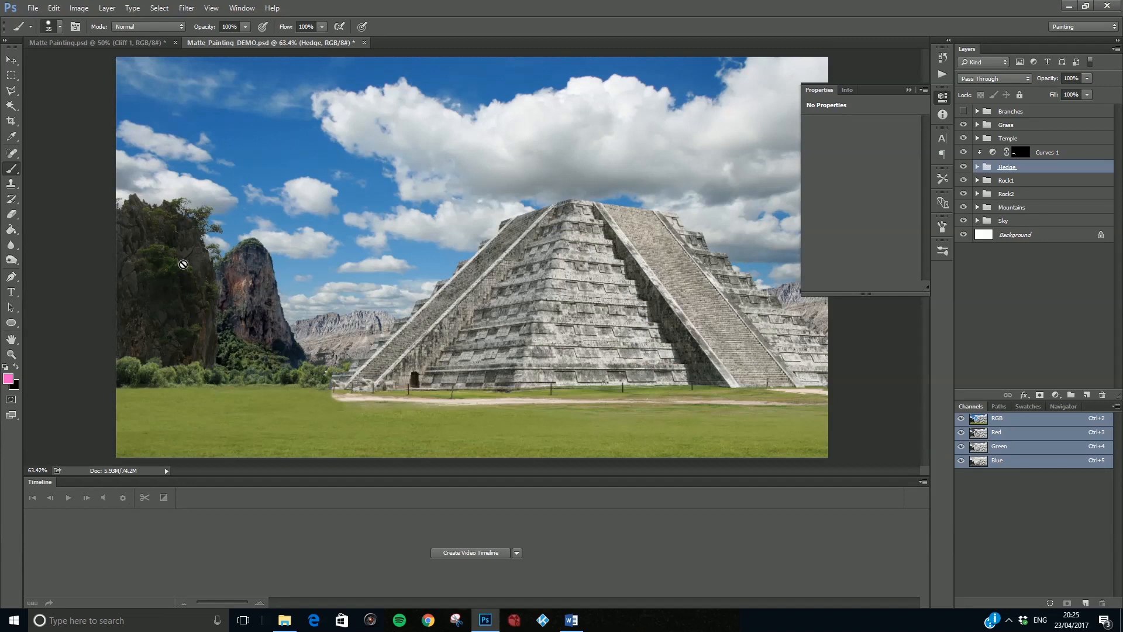
# Step: Add a Curves adjustment layer above the Rock2 group and clip it to that group
pyautogui.click(1017, 195)
pyautogui.click(963, 194)
pyautogui.click(964, 194)
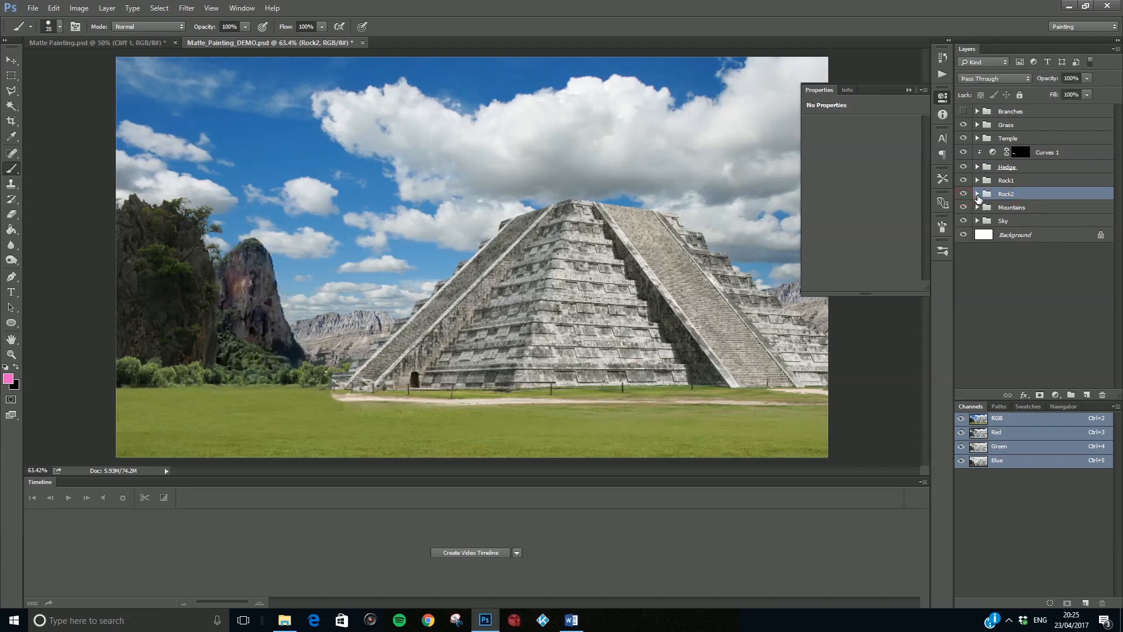
pyautogui.click(1055, 396)
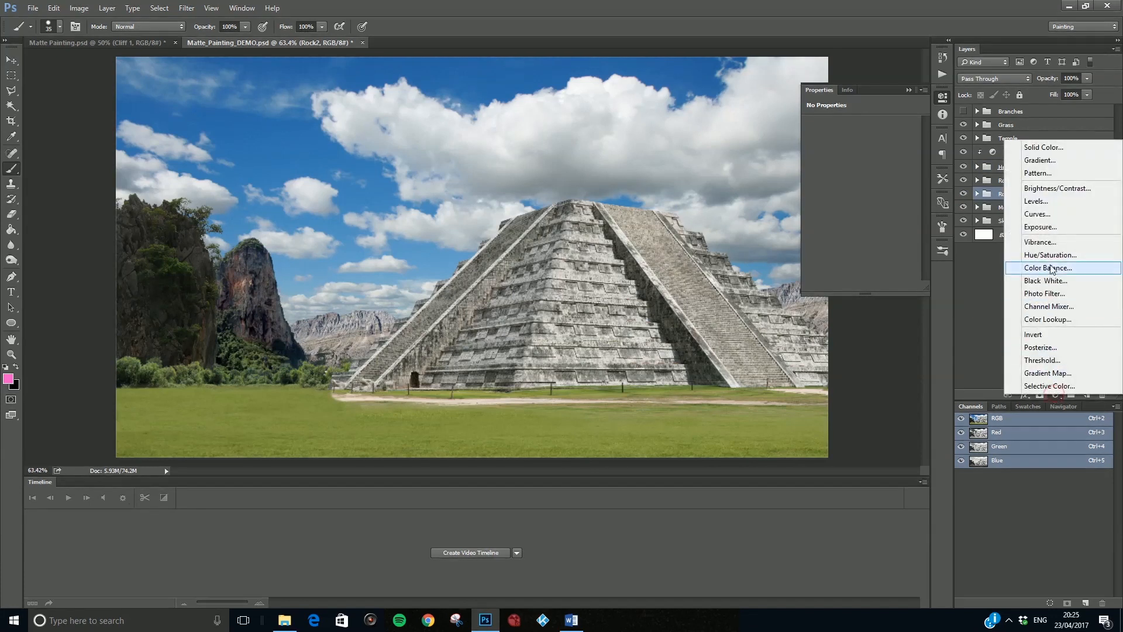
pyautogui.click(1051, 219)
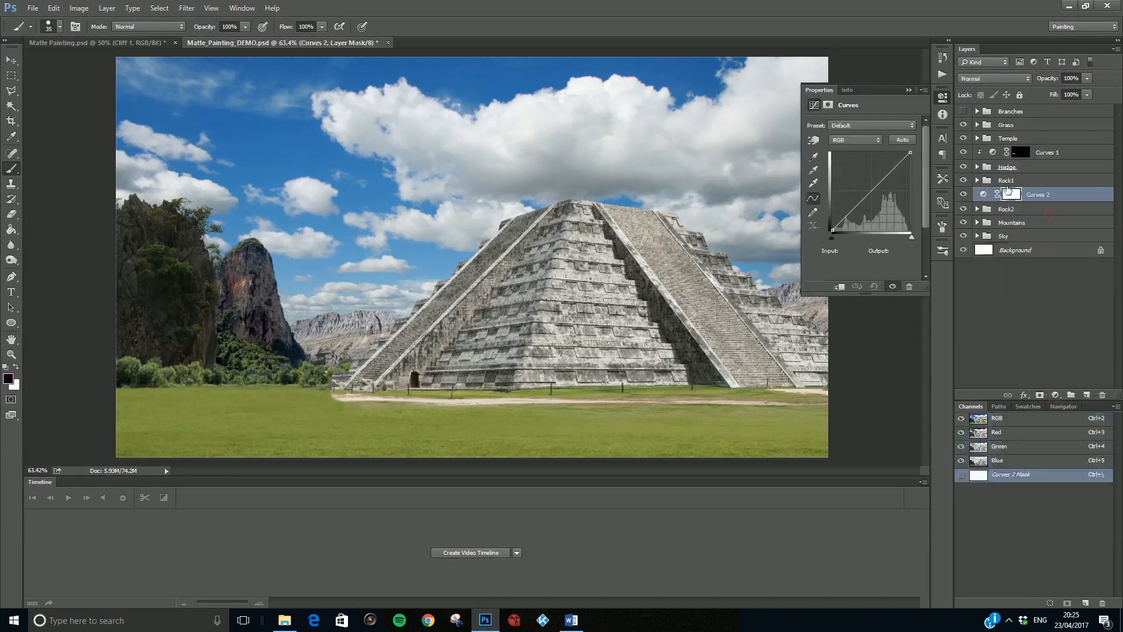
pyautogui.hotkey('ctrl', 'alt', 'g')
# Step: Lower the blue channel's midtones in the Rock2 Curves adjustment to input 131, output 106
pyautogui.scroll(5, 198, 312)
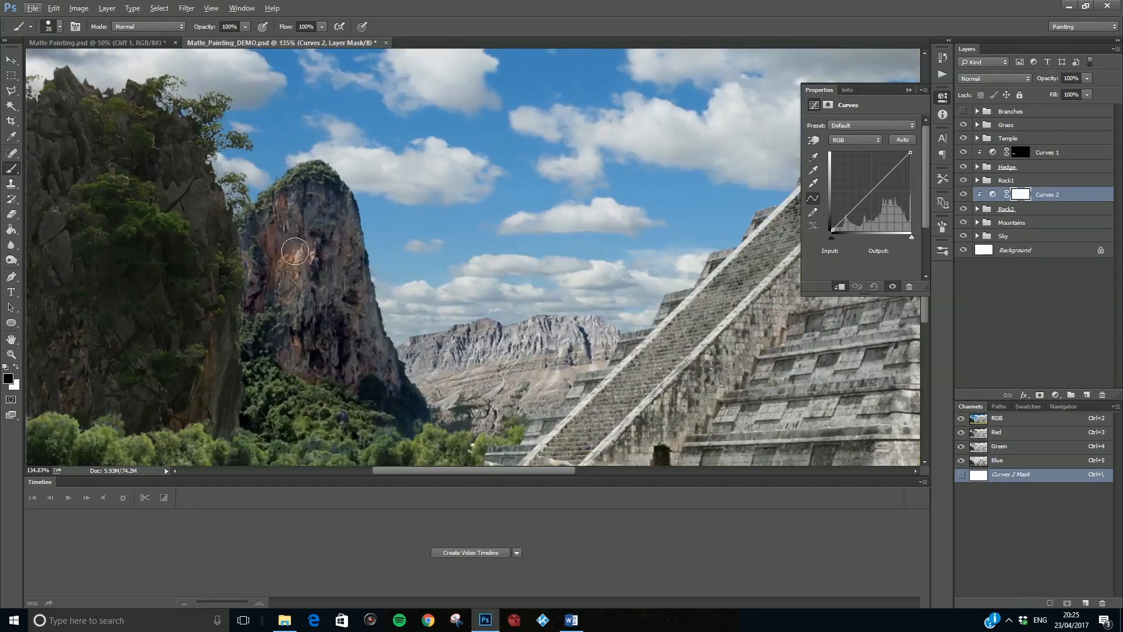
pyautogui.click(857, 140)
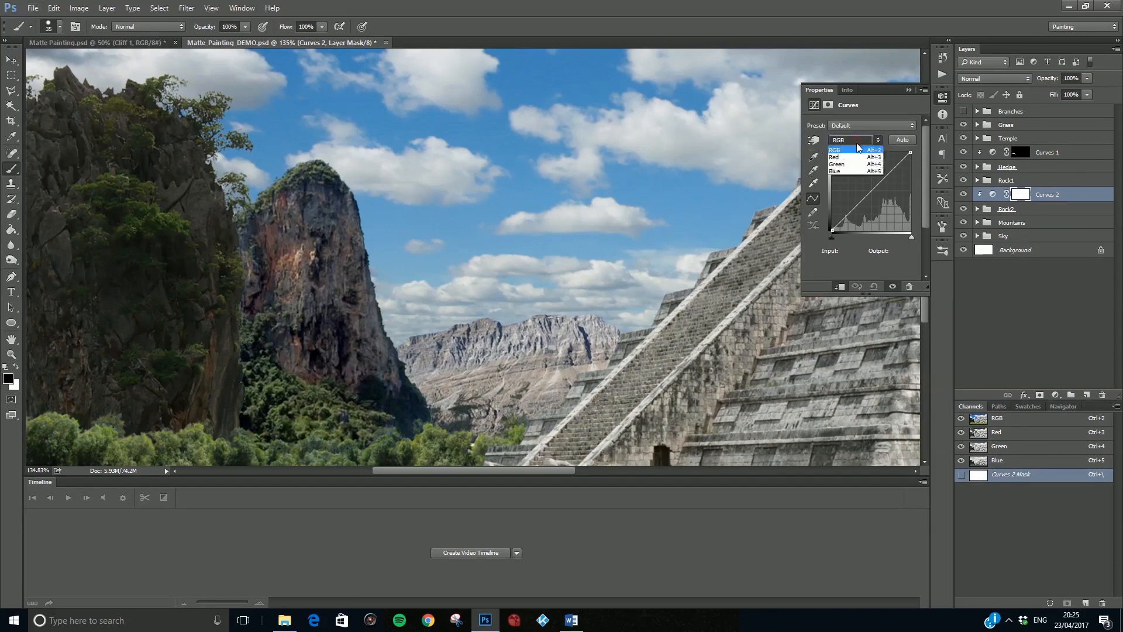
pyautogui.click(845, 170)
pyautogui.moveTo(873, 194); pyautogui.dragTo(873, 198)
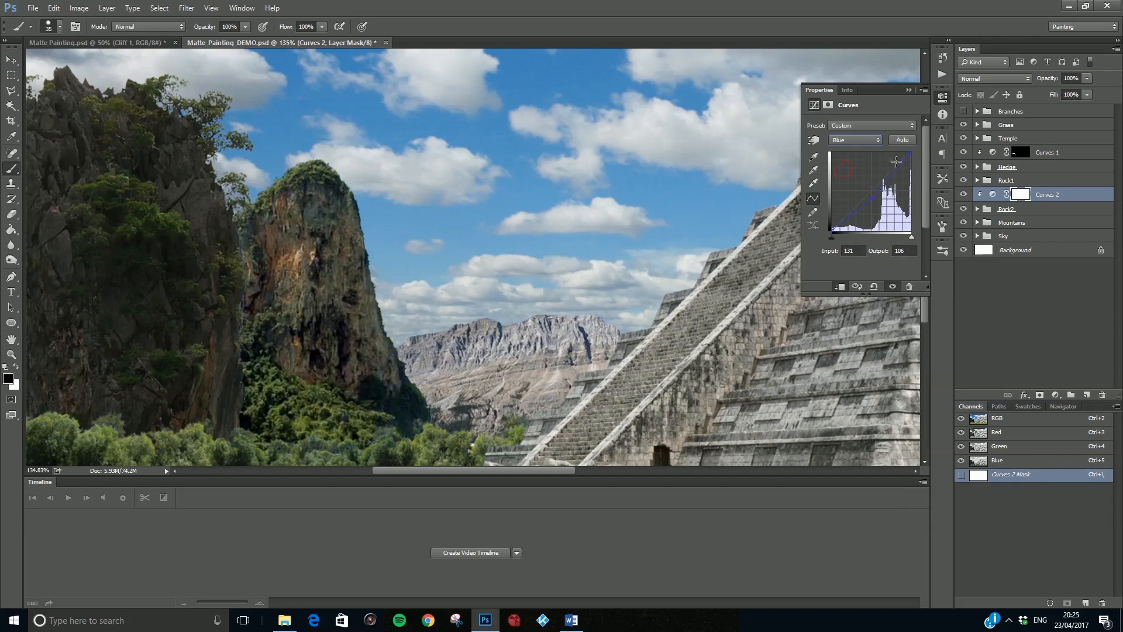
# Step: Lower the blue channel's highlights in the Rock2 Curves adjustment and nudge its shadow point
pyautogui.moveTo(908, 153); pyautogui.dragTo(913, 168)
pyautogui.click(831, 233)
pyautogui.moveTo(833, 236); pyautogui.dragTo(835, 236)
# Step: Adjust the red channel's highlight, midtone and shadow points in the Rock2 Curves adjustment
pyautogui.click(855, 140)
pyautogui.click(849, 151)
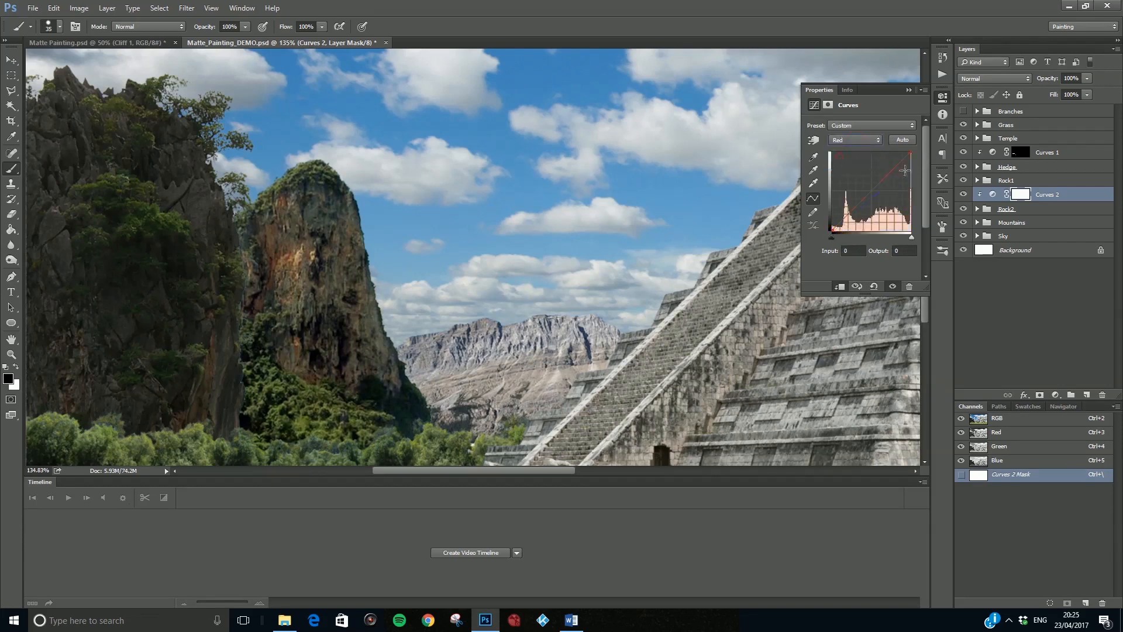
pyautogui.moveTo(912, 154); pyautogui.dragTo(902, 153)
pyautogui.click(861, 194)
pyautogui.moveTo(833, 230); pyautogui.dragTo(831, 227)
pyautogui.click(863, 196)
pyautogui.moveTo(899, 153); pyautogui.dragTo(909, 154)
pyautogui.moveTo(865, 197); pyautogui.dragTo(868, 199)
pyautogui.moveTo(833, 228)
pyautogui.mouseDown()
pyautogui.moveTo(870, 194)
pyautogui.moveTo(832, 230)
pyautogui.mouseUp()
# Step: Set the green highlight point to input 236, output 251, and the blue midtones to input 129, output 96 in Curves 2
pyautogui.click(856, 139)
pyautogui.click(852, 165)
pyautogui.moveTo(909, 150); pyautogui.dragTo(904, 153)
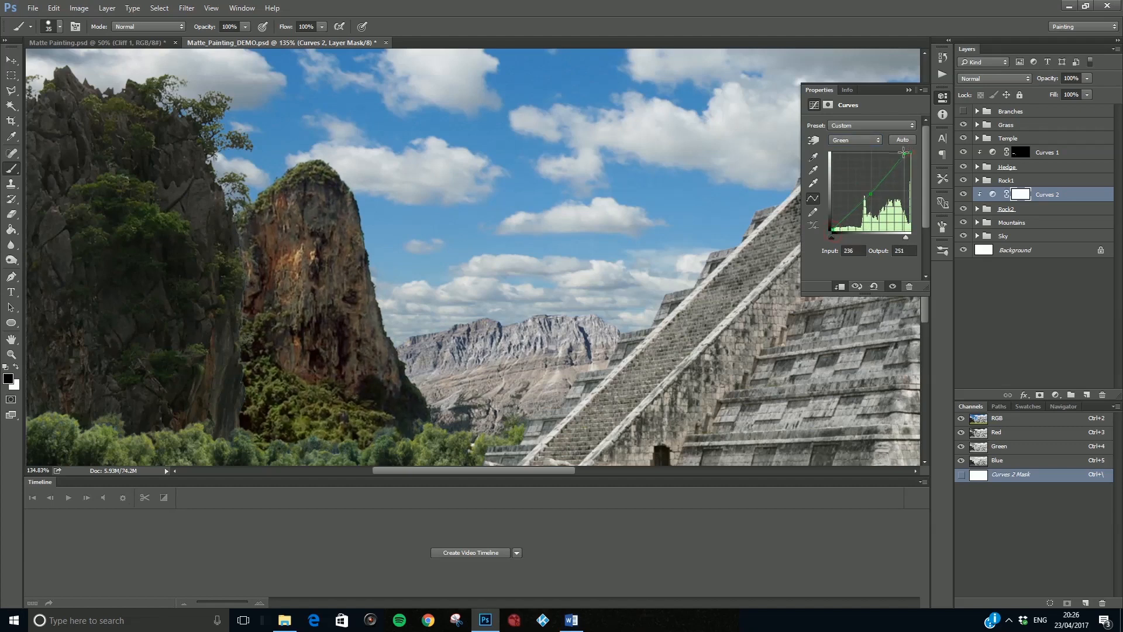
pyautogui.click(855, 140)
pyautogui.click(843, 170)
pyautogui.moveTo(872, 199); pyautogui.dragTo(871, 202)
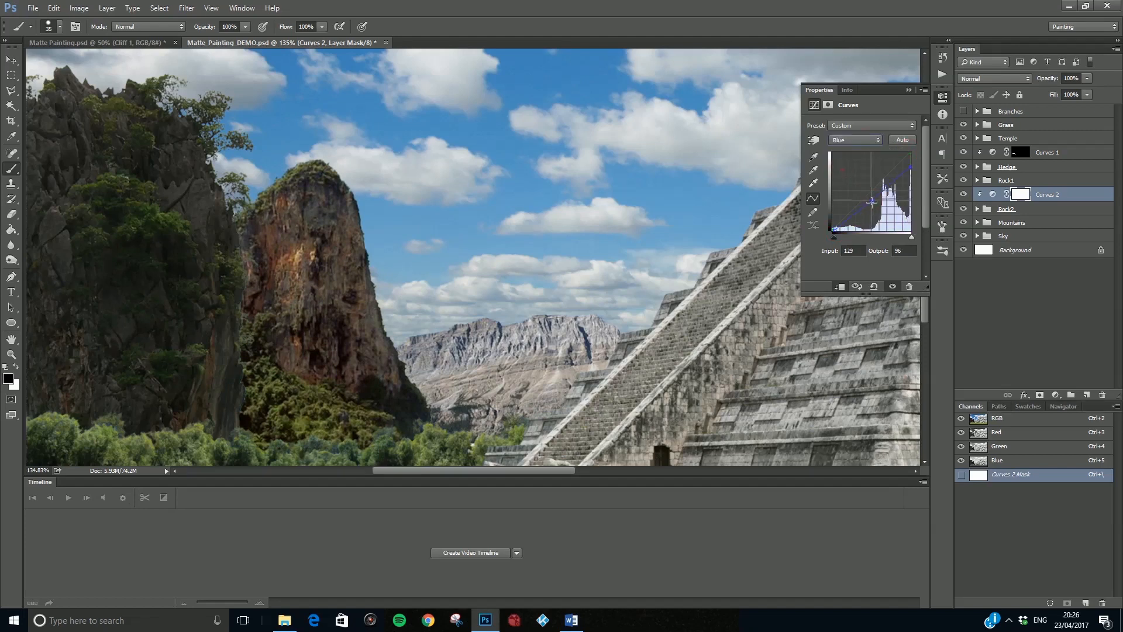
# Step: Shape the midtones of the Curves 2 composite RGB curve and move its highlight point inward
pyautogui.click(857, 143)
pyautogui.click(843, 140)
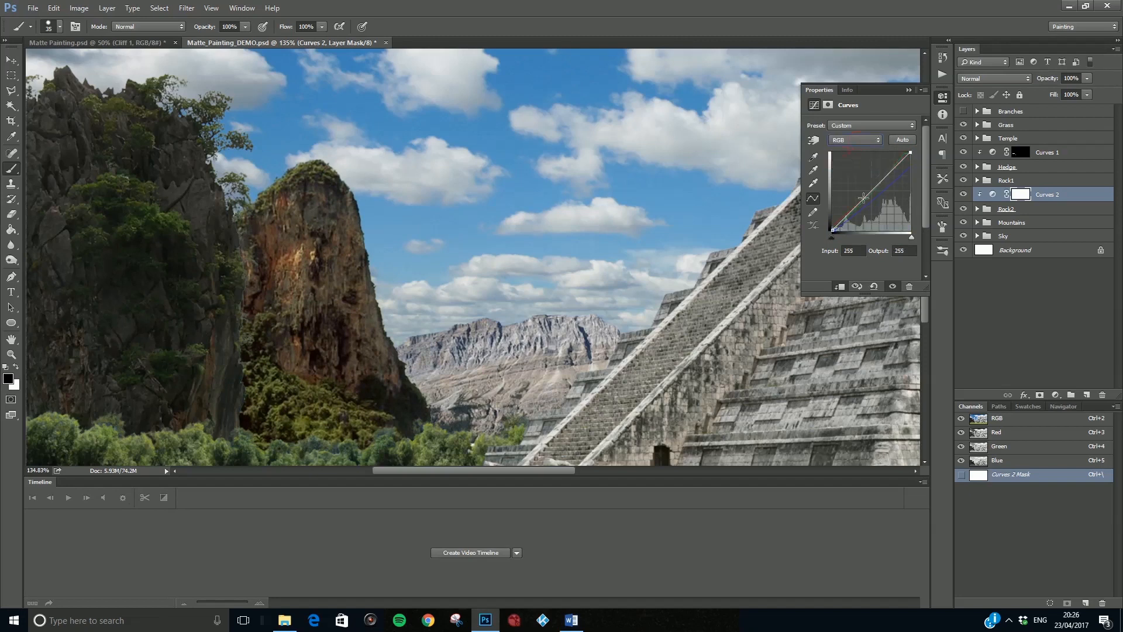
pyautogui.click(832, 230)
pyautogui.click(865, 199)
pyautogui.moveTo(865, 199); pyautogui.dragTo(874, 193)
pyautogui.moveTo(911, 153); pyautogui.dragTo(904, 154)
# Step: Lower the red channel's highlights in Curves 2 and adjust its midtone point
pyautogui.click(854, 140)
pyautogui.click(851, 158)
pyautogui.moveTo(907, 153); pyautogui.dragTo(914, 170)
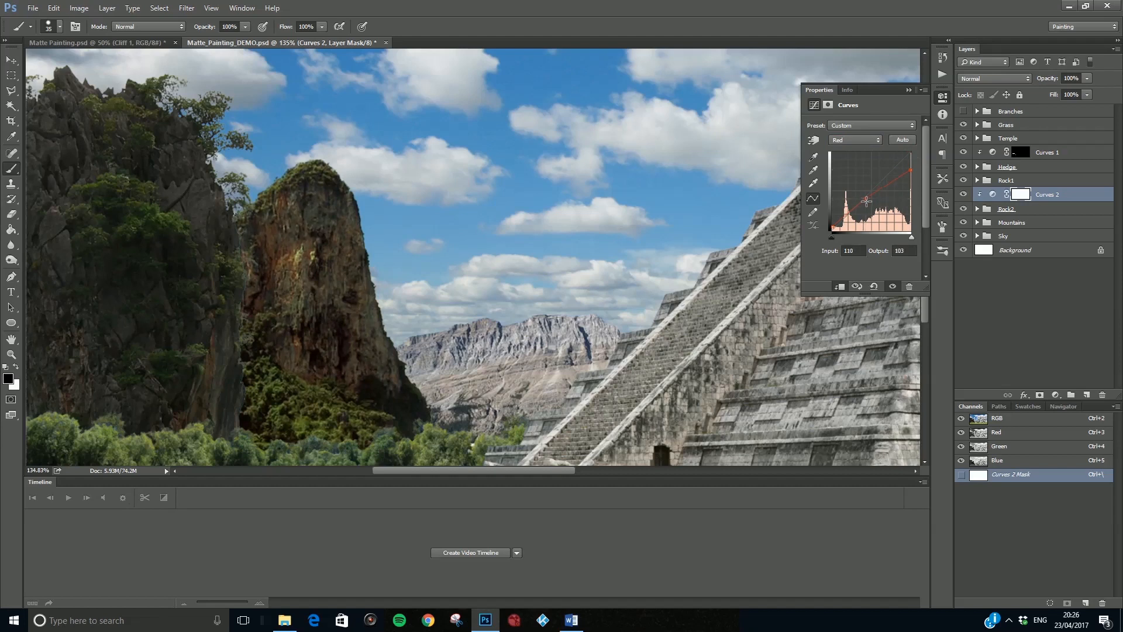
pyautogui.click(867, 201)
# Step: Lower the green midtones in Curves 2 to input 112, output 96, and move the highlight point back outward
pyautogui.click(851, 141)
pyautogui.click(848, 162)
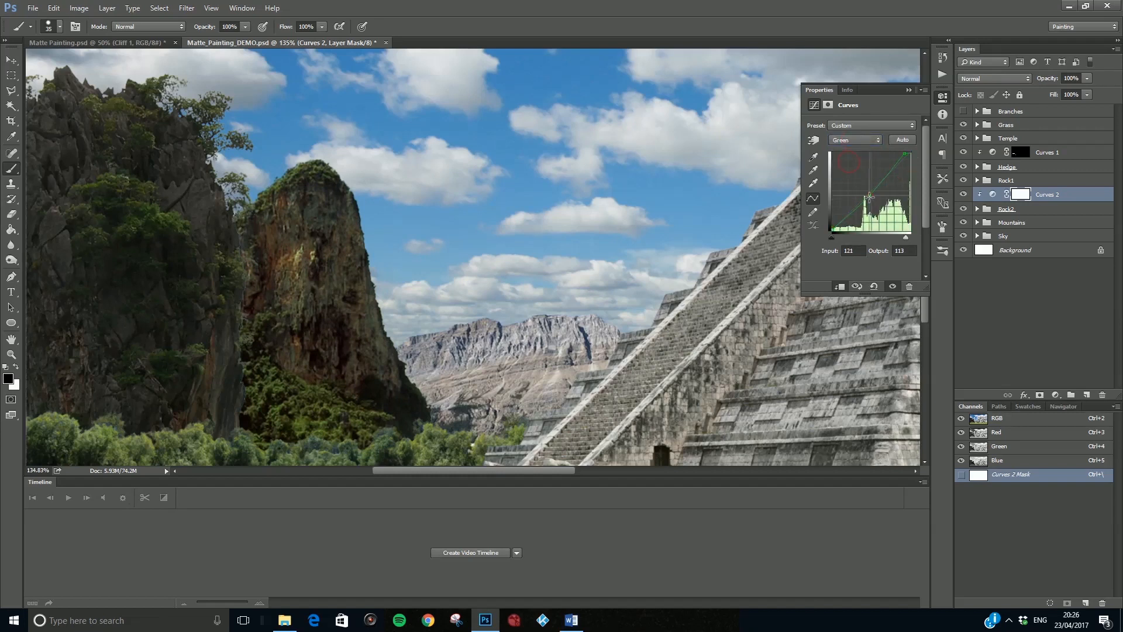
pyautogui.moveTo(869, 197); pyautogui.dragTo(866, 200)
pyautogui.moveTo(903, 154); pyautogui.dragTo(909, 154)
pyautogui.moveTo(867, 201); pyautogui.dragTo(867, 202)
# Step: Compare the Rock2 cliff with and without Curves 2 in the wider scene, leaving the adjustment on
pyautogui.scroll(-3, 521, 258)
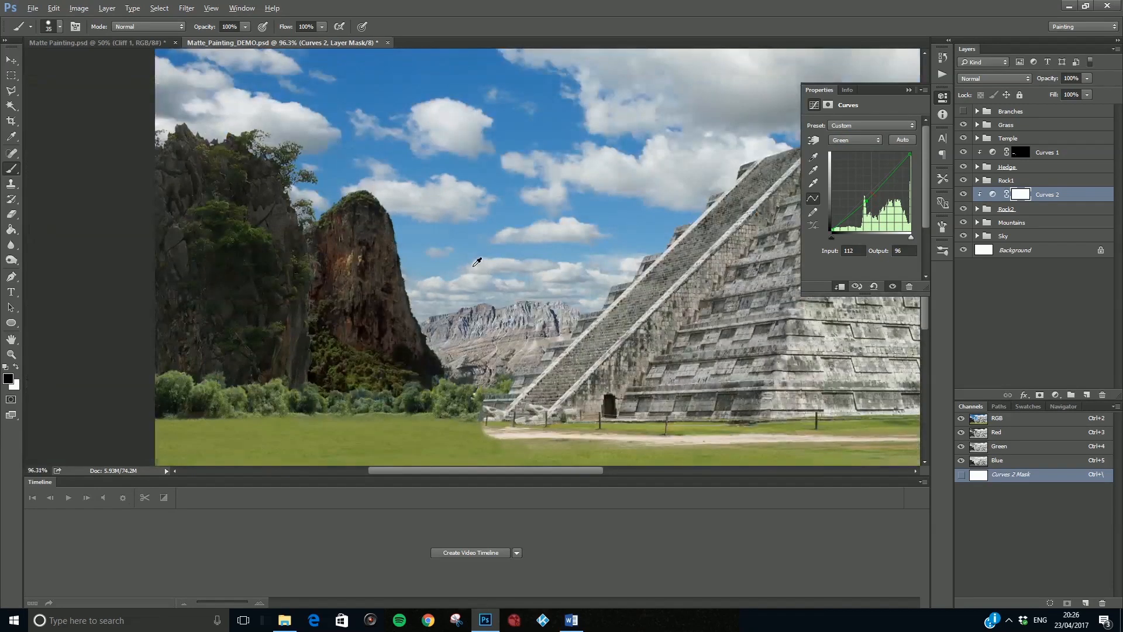
pyautogui.click(962, 195)
pyautogui.click(962, 196)
pyautogui.click(961, 195)
pyautogui.click(961, 195)
pyautogui.click(961, 195)
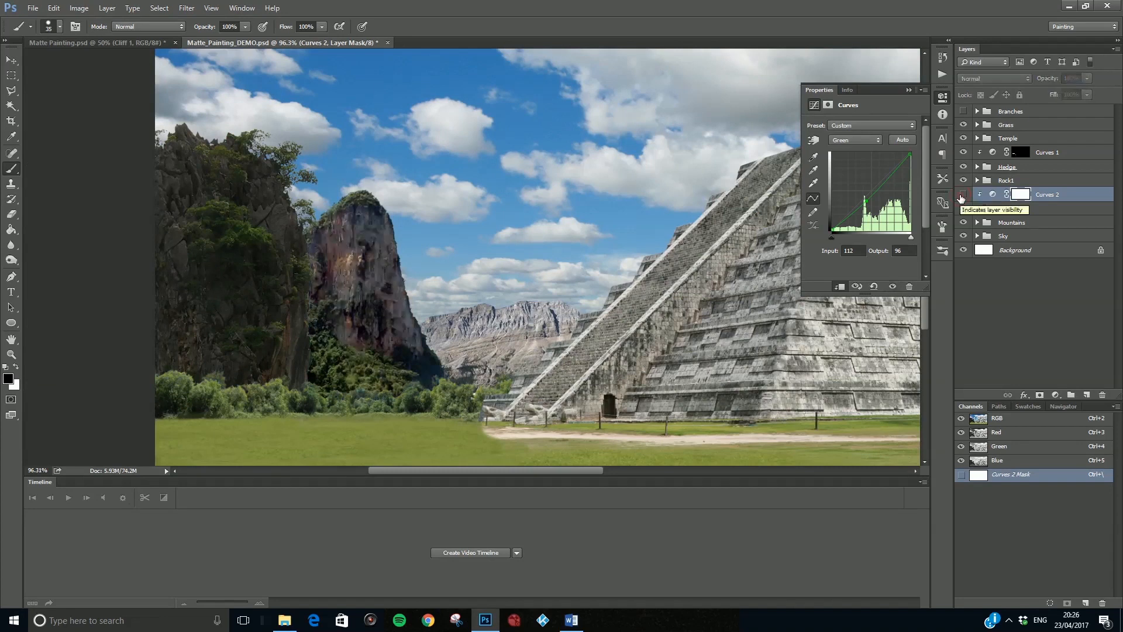
pyautogui.click(961, 195)
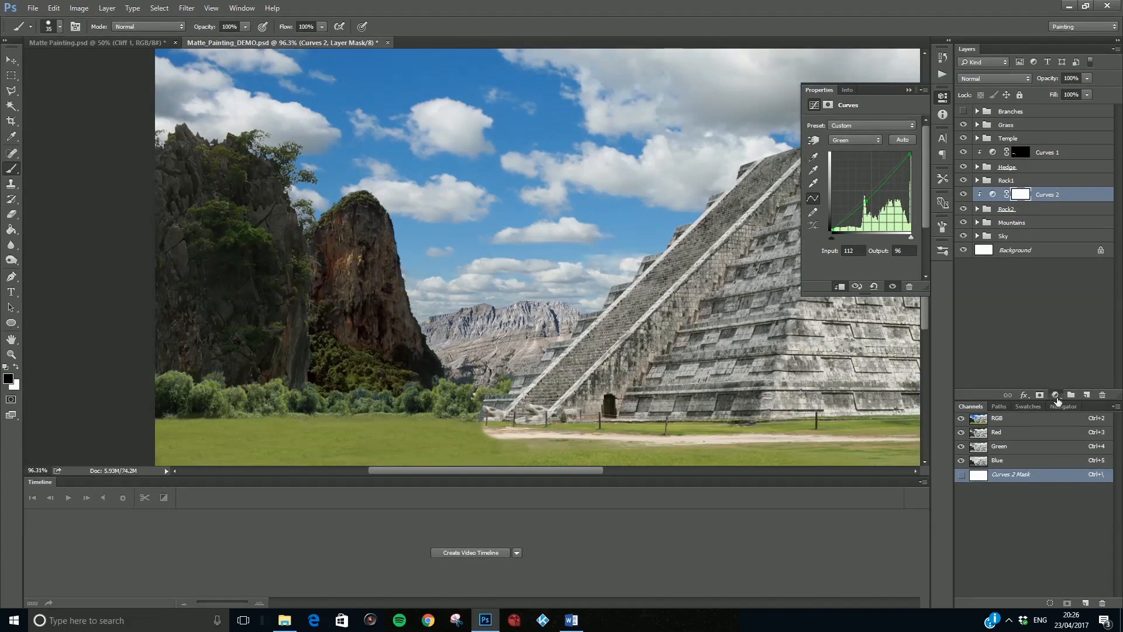
# Step: Add another Curves adjustment layer above Curves 2 and clip it to the Rock2 group
pyautogui.click(1055, 396)
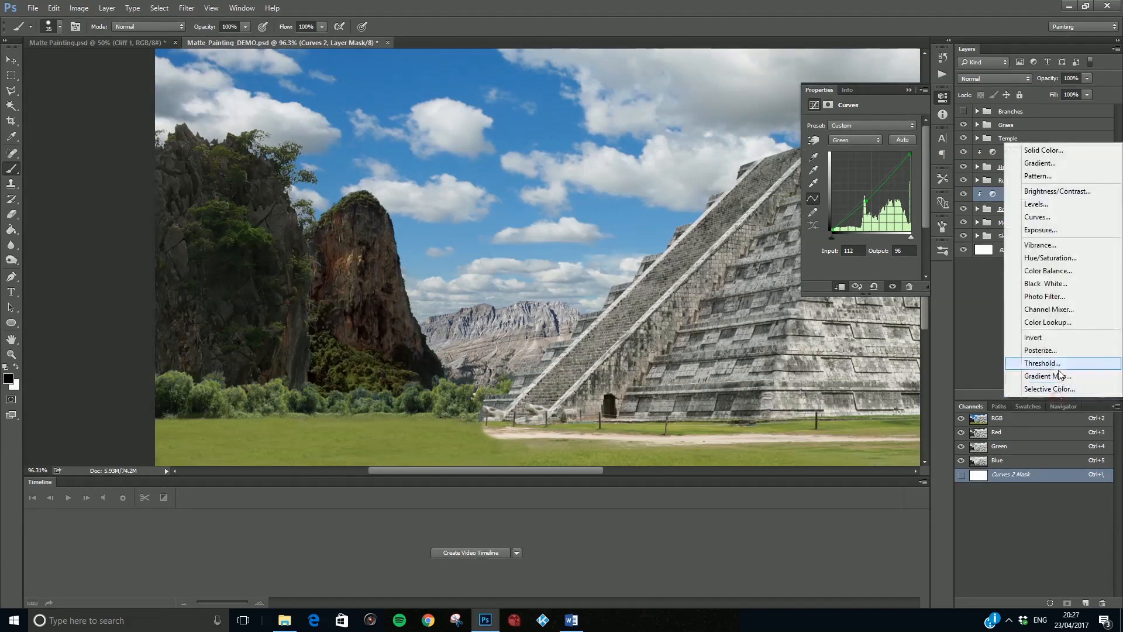
pyautogui.click(1054, 220)
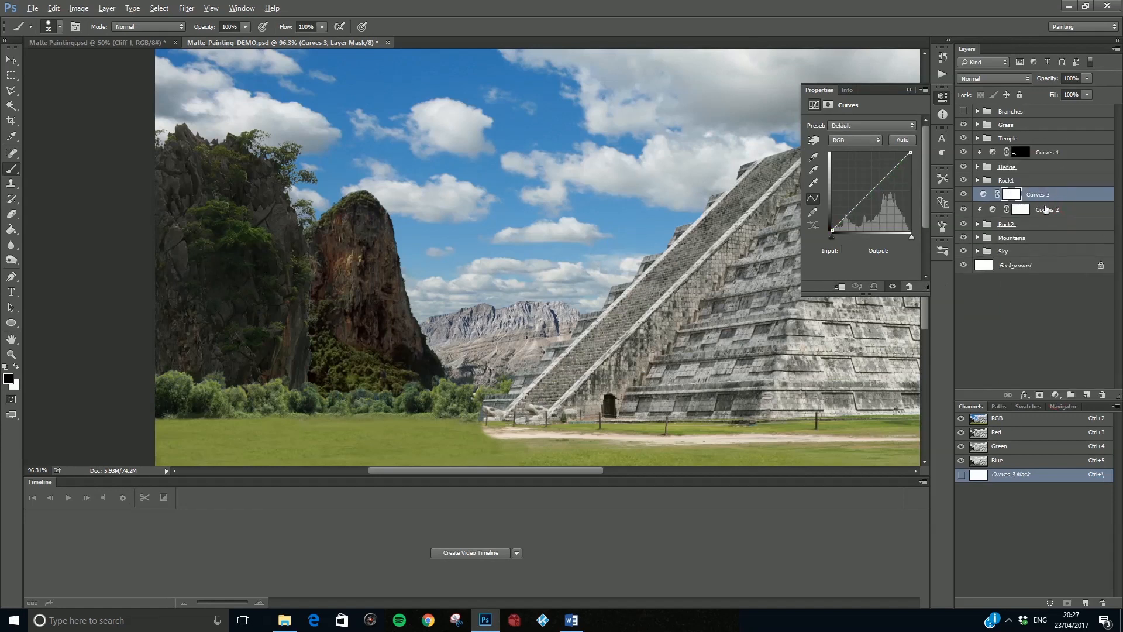
pyautogui.keyDown('alt'); pyautogui.click(1047, 202); pyautogui.keyUp('alt')
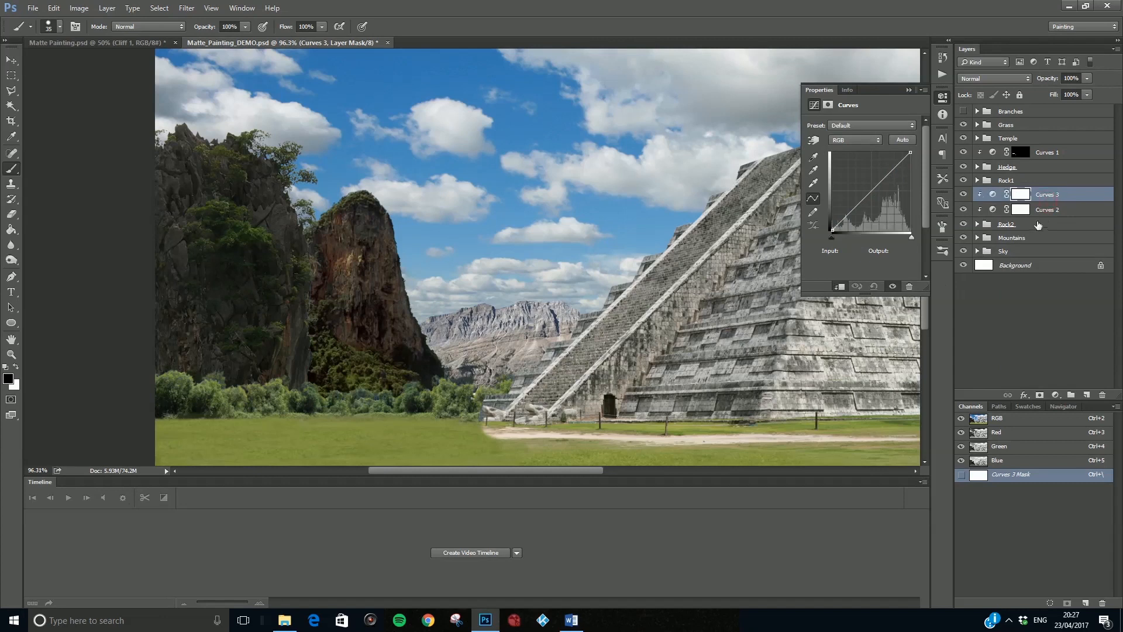
# Step: Try stacking Invert and Posterize adjustment layers above Curves 3, both clipped to the Rock2 group
pyautogui.click(1056, 395)
pyautogui.click(1051, 338)
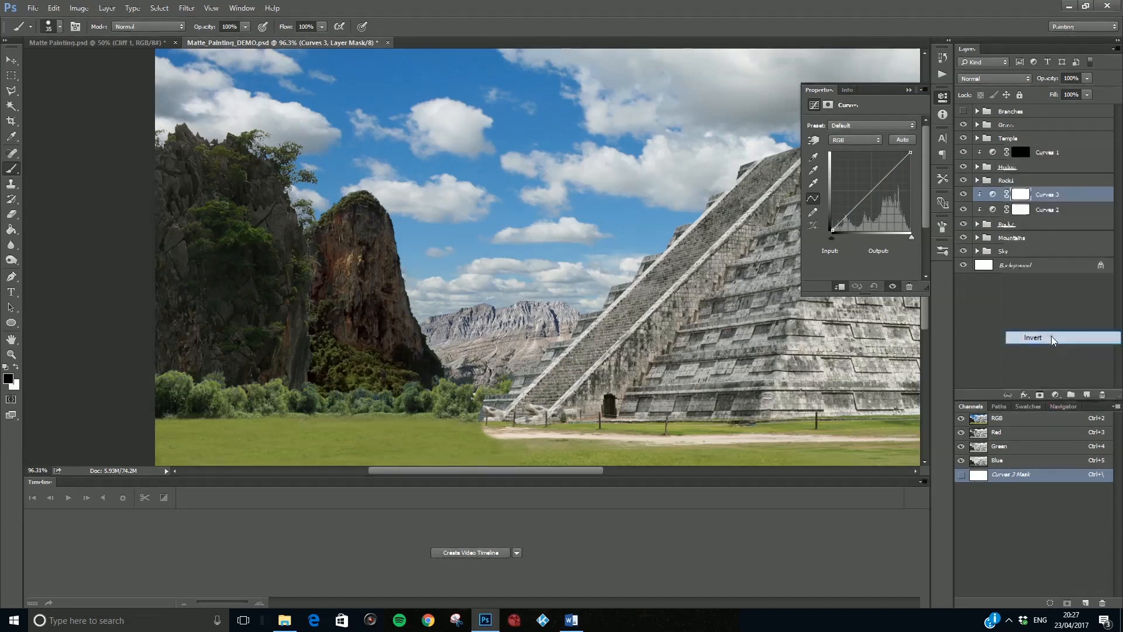
pyautogui.click(1056, 395)
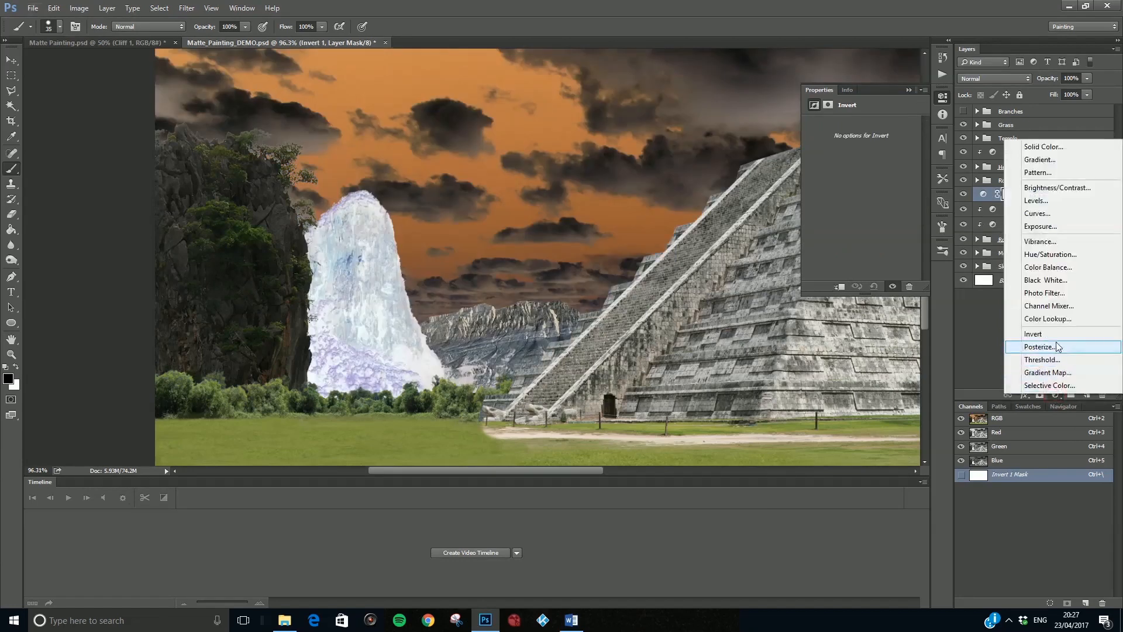
pyautogui.click(1040, 346)
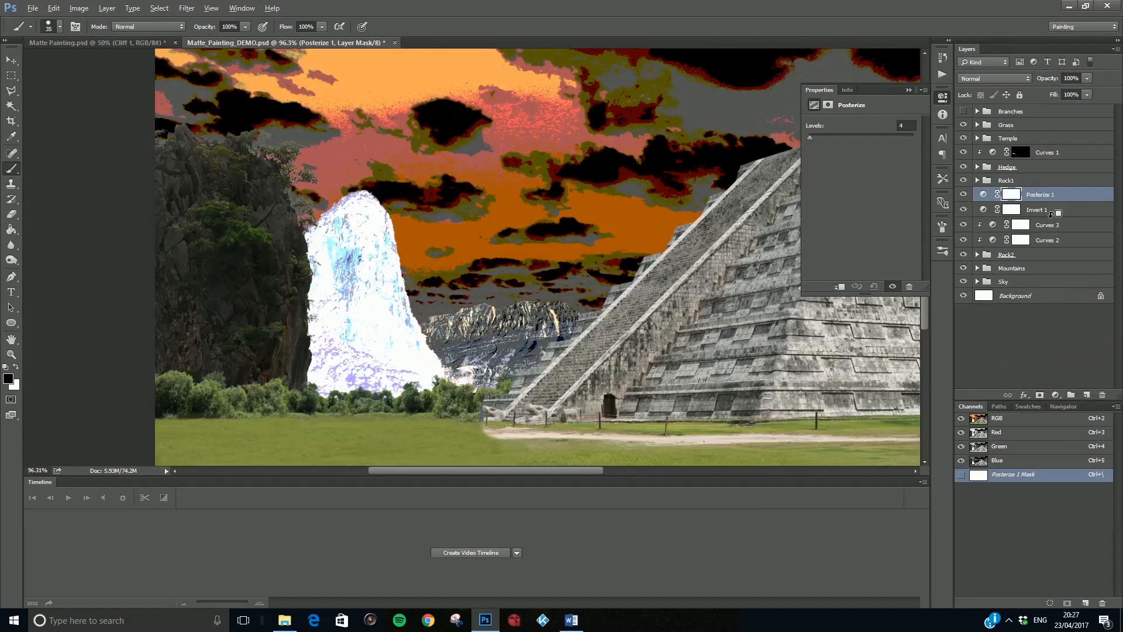
pyautogui.keyDown('alt'); pyautogui.click(1053, 216); pyautogui.keyUp('alt')
pyautogui.keyDown('alt'); pyautogui.click(1053, 202); pyautogui.keyUp('alt')
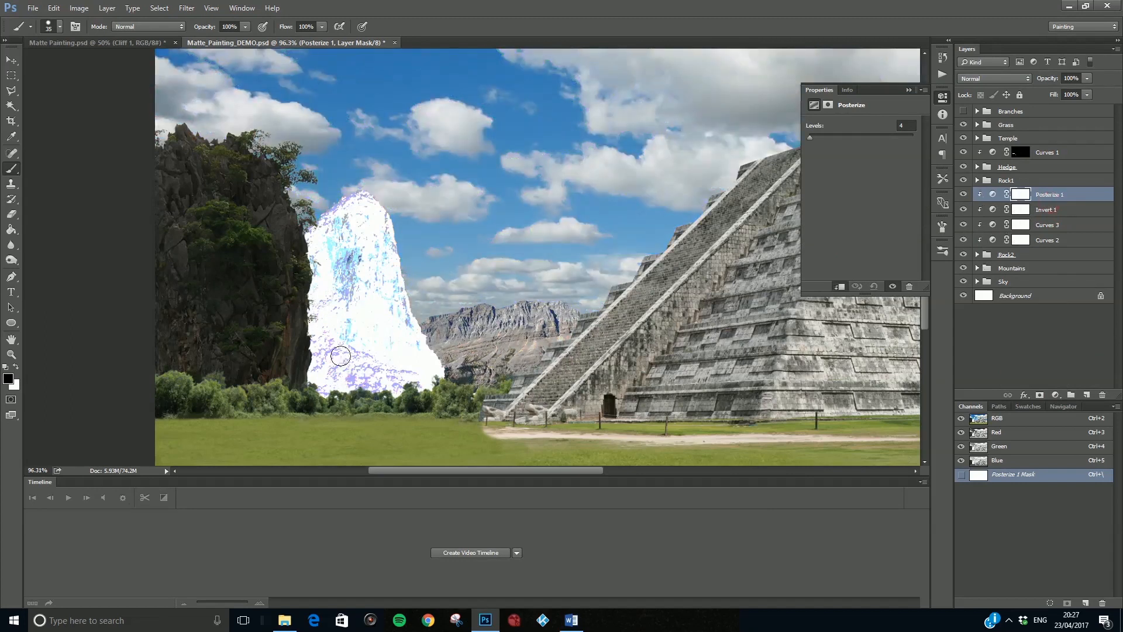
# Step: Delete the Posterize 1 and Invert 1 adjustment layers and reset the default colours
pyautogui.keyDown('shift'); pyautogui.click(1048, 209); pyautogui.keyUp('shift')
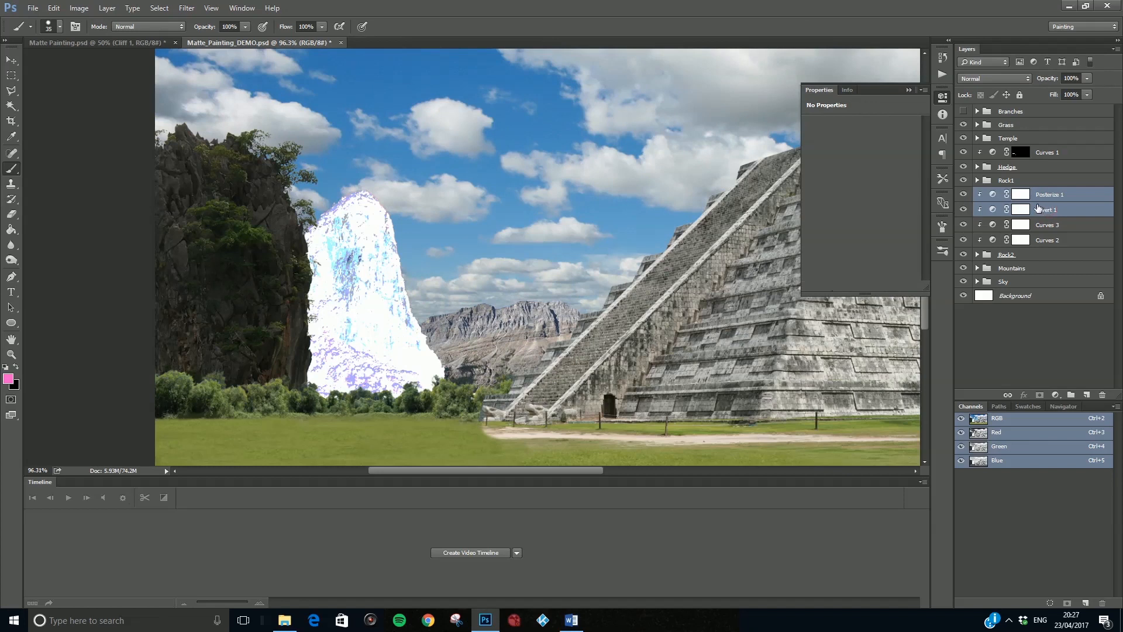
pyautogui.press('Delete')
pyautogui.press('d')
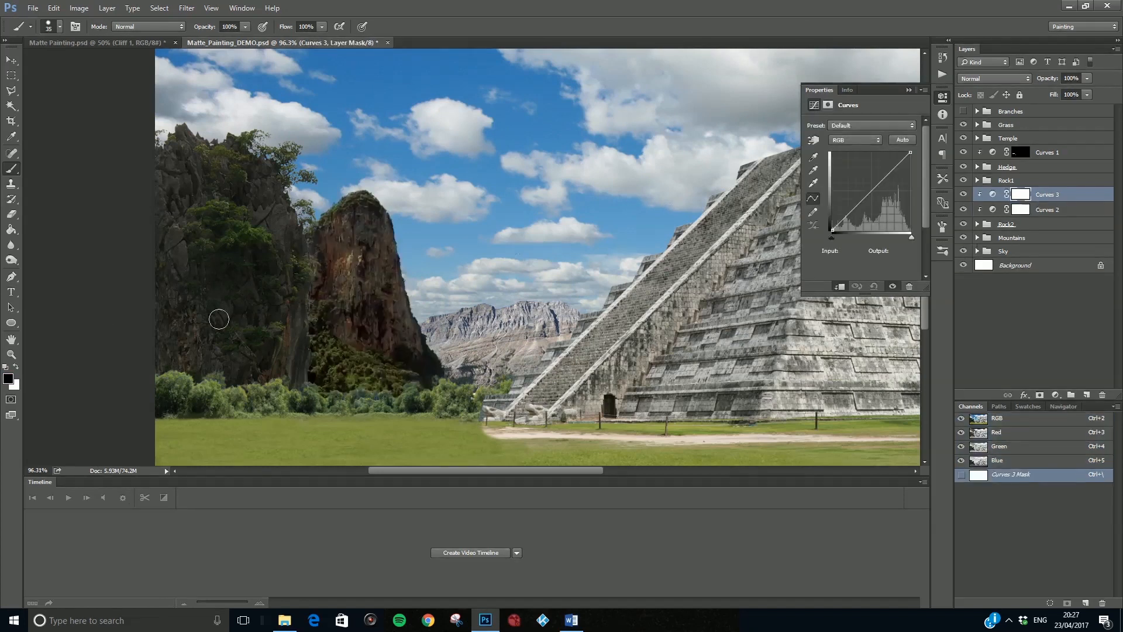
# Step: Brighten the Curves 3 midtones to input 99, output 142, and invert its mask to black
pyautogui.scroll(3, 336, 262)
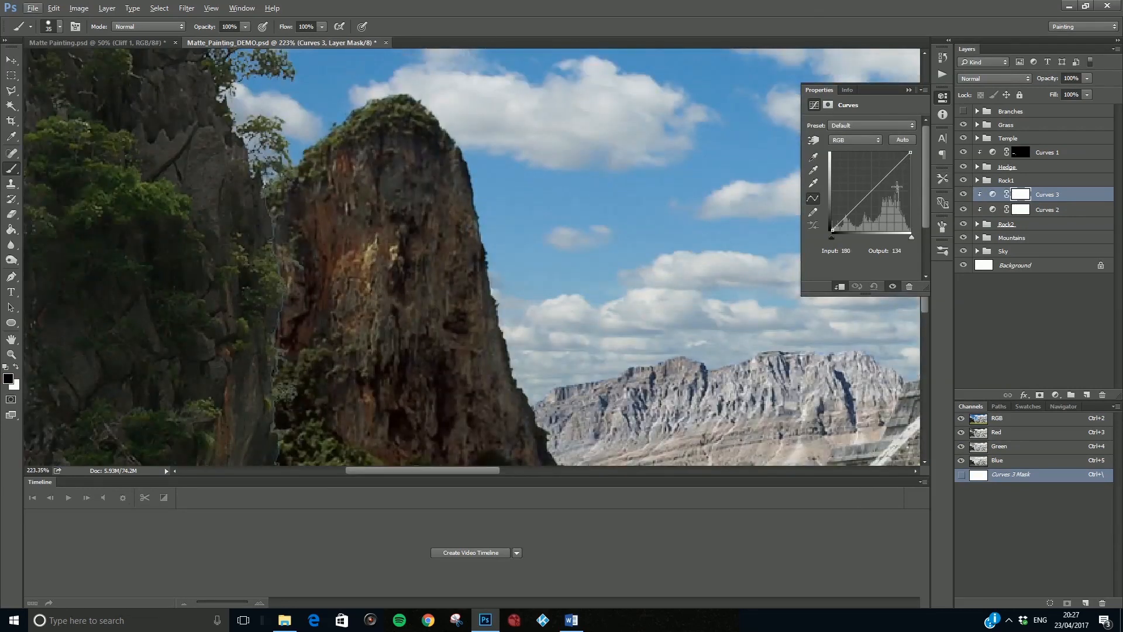
pyautogui.moveTo(872, 194)
pyautogui.mouseDown()
pyautogui.moveTo(864, 214)
pyautogui.moveTo(863, 187)
pyautogui.mouseUp()
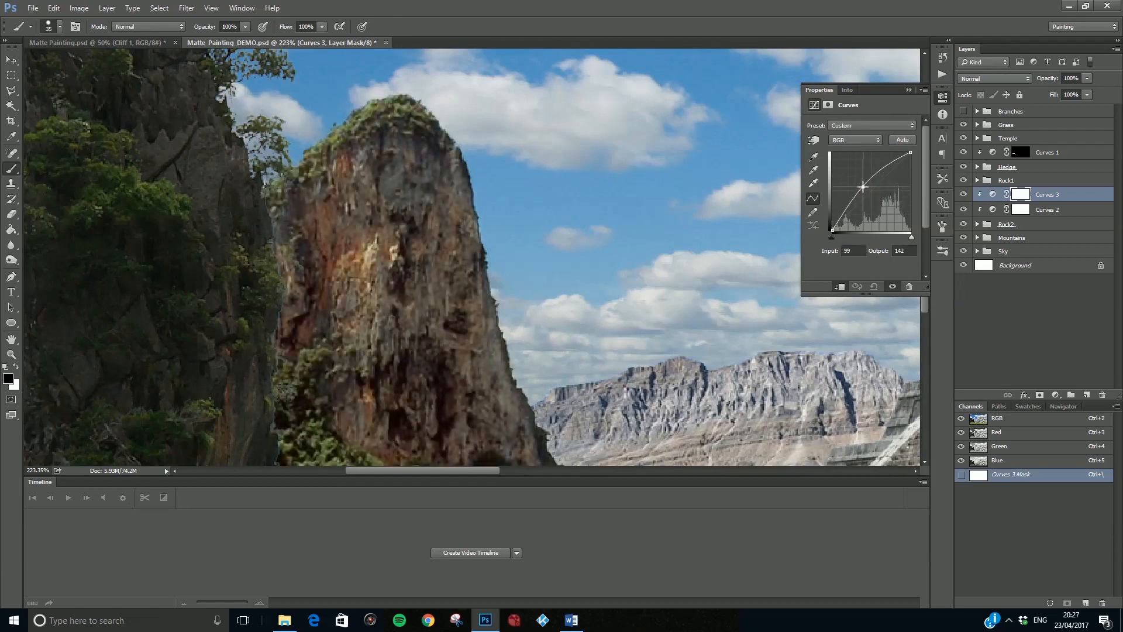
pyautogui.click(1018, 196)
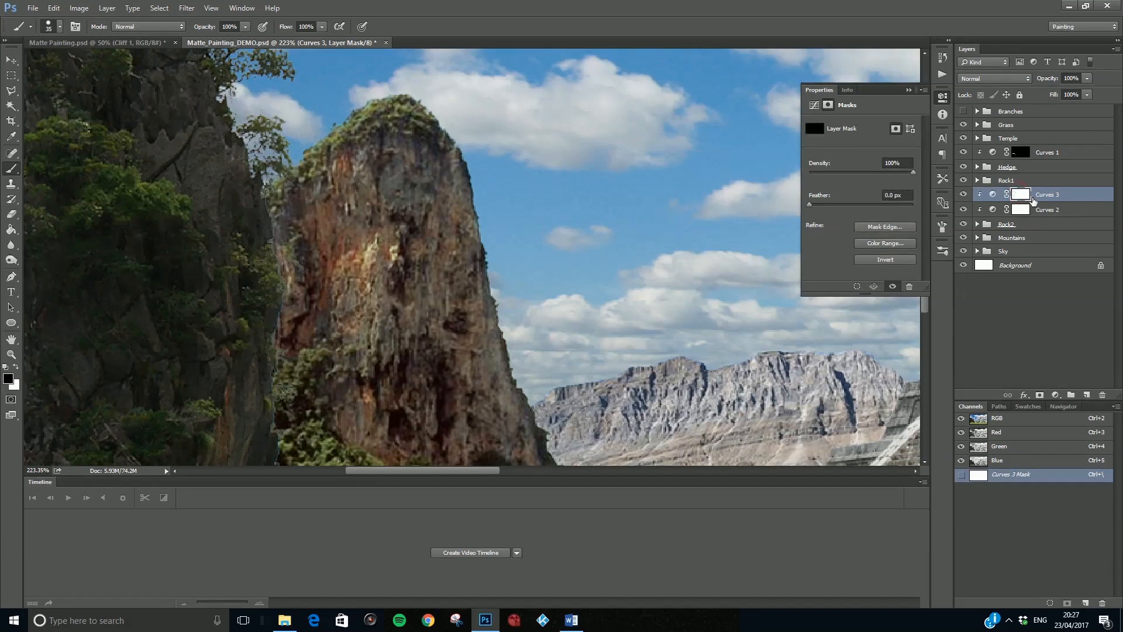
pyautogui.hotkey('ctrl', 'i')
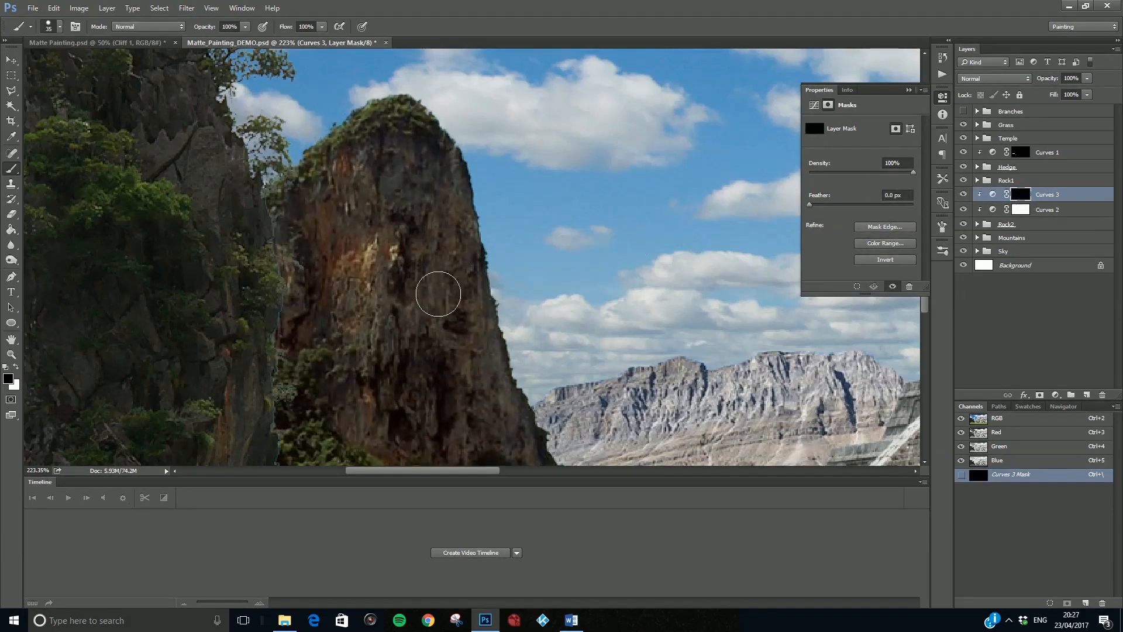
# Step: Paint white on the Curves 3 mask with a 15 px brush over the upper left face of the distant rock
pyautogui.press('x')
pyautogui.press('[')
pyautogui.press('[')
pyautogui.moveTo(327, 234)
pyautogui.mouseDown()
pyautogui.moveTo(326, 200)
pyautogui.moveTo(318, 215)
pyautogui.moveTo(332, 258)
pyautogui.moveTo(343, 246)
pyautogui.moveTo(314, 320)
pyautogui.moveTo(292, 343)
pyautogui.moveTo(349, 253)
pyautogui.moveTo(379, 245)
pyautogui.moveTo(362, 284)
pyautogui.mouseUp()
pyautogui.moveTo(338, 189); pyautogui.dragTo(338, 164)
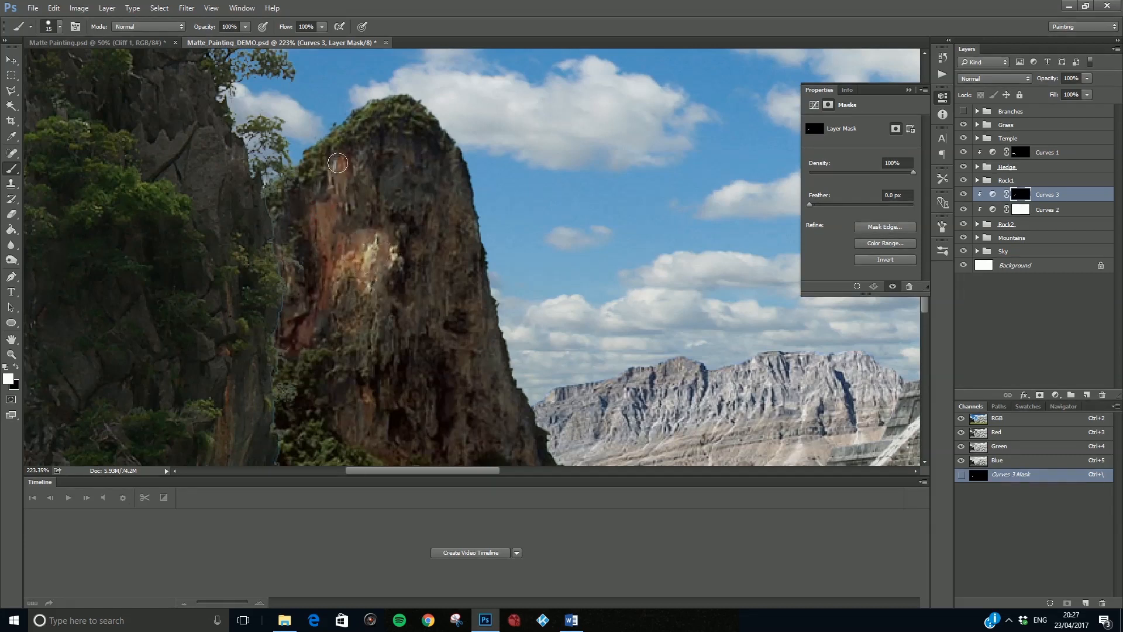
# Step: Soften the brush, enlarge it to 30 px and paint more of the rock's left face into the Curves 3 mask
pyautogui.click(60, 27)
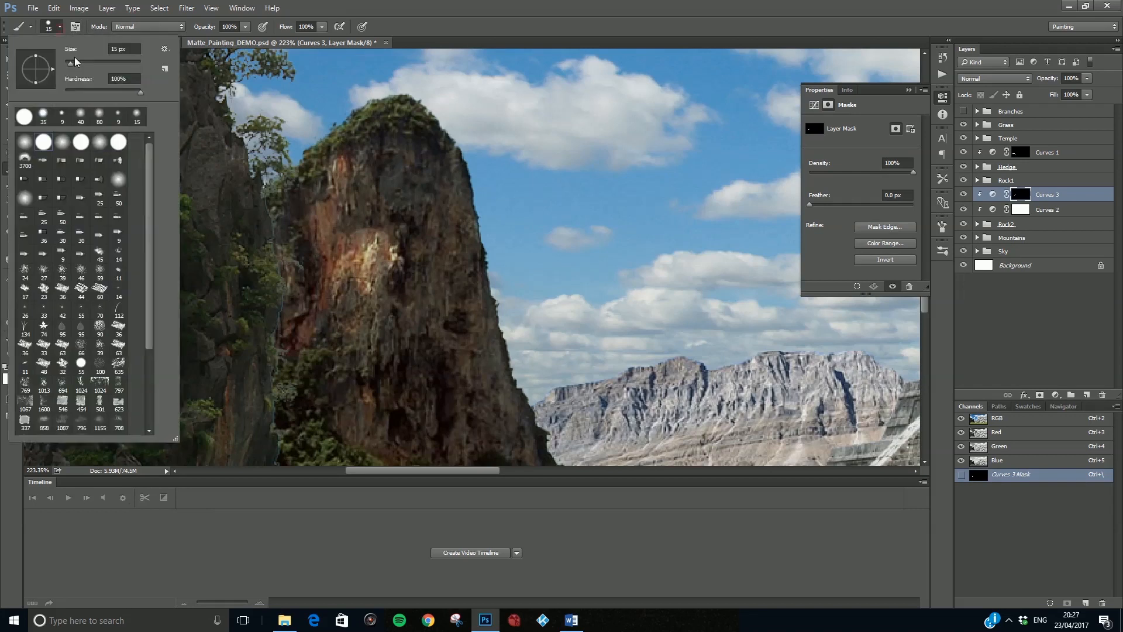
pyautogui.moveTo(82, 92); pyautogui.dragTo(67, 93)
pyautogui.moveTo(338, 168)
pyautogui.mouseDown()
pyautogui.moveTo(347, 204)
pyautogui.moveTo(330, 180)
pyautogui.moveTo(355, 201)
pyautogui.moveTo(342, 166)
pyautogui.moveTo(333, 194)
pyautogui.mouseUp()
pyautogui.press(']')
pyautogui.press(']')
pyautogui.press(']')
pyautogui.moveTo(345, 245)
pyautogui.mouseDown()
pyautogui.moveTo(402, 250)
pyautogui.moveTo(425, 242)
pyautogui.moveTo(406, 249)
pyautogui.moveTo(407, 266)
pyautogui.moveTo(440, 238)
pyautogui.moveTo(430, 222)
pyautogui.moveTo(447, 249)
pyautogui.moveTo(402, 314)
pyautogui.moveTo(353, 303)
pyautogui.moveTo(358, 280)
pyautogui.moveTo(296, 328)
pyautogui.mouseUp()
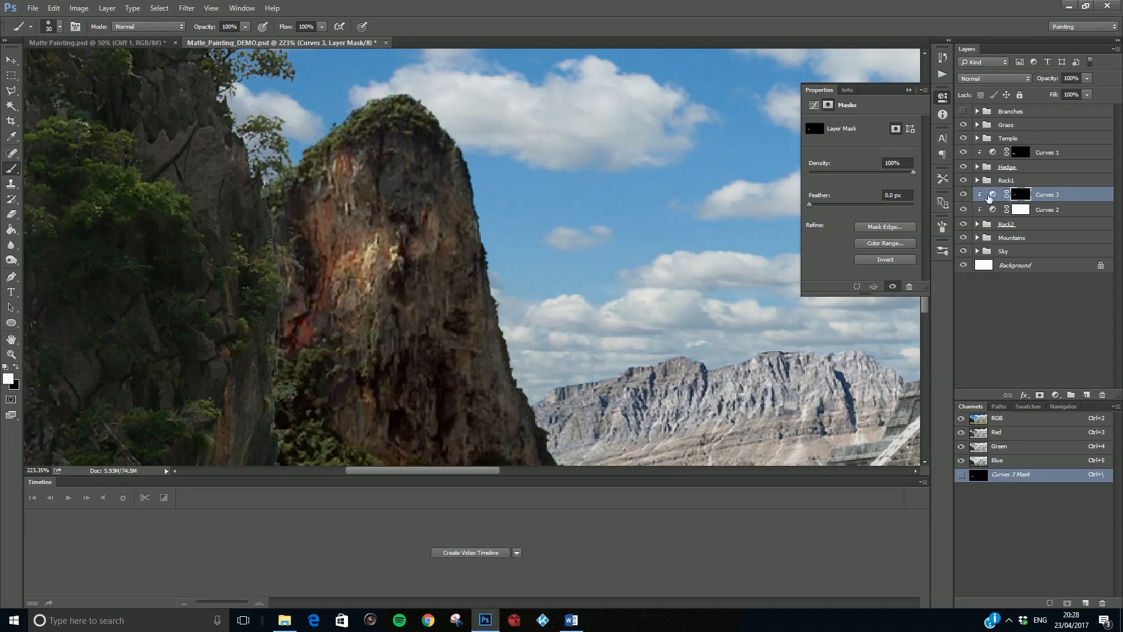
# Step: Remove the midtone point from the Curves 3 composite curve and lower the red channel's highlights and midtones
pyautogui.click(996, 196)
pyautogui.moveTo(863, 190); pyautogui.dragTo(858, 143)
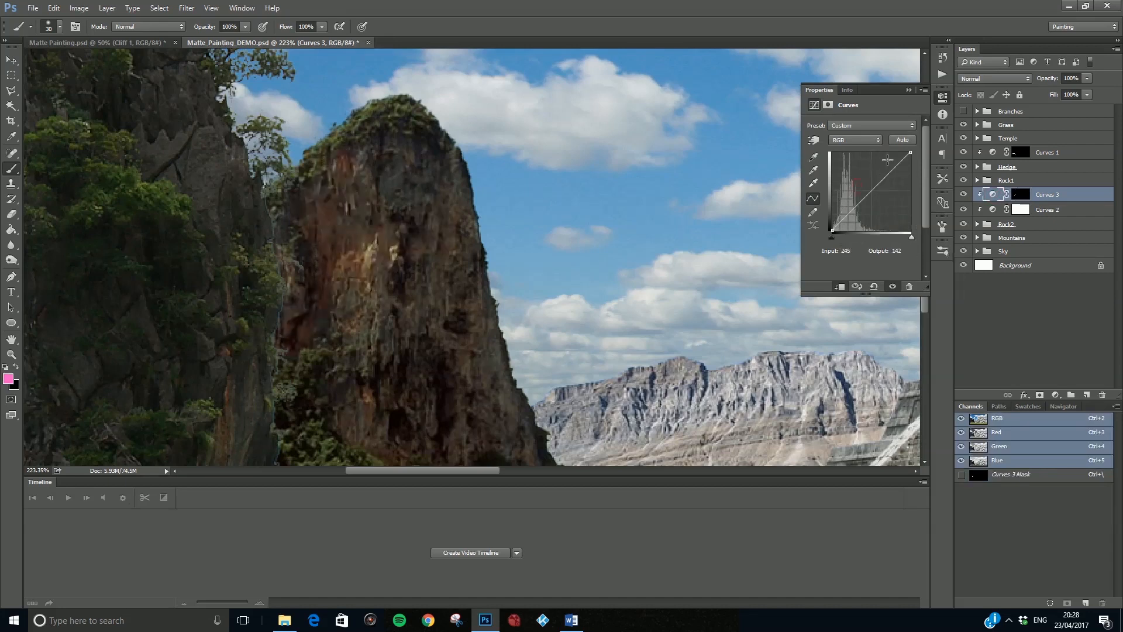
pyautogui.click(857, 141)
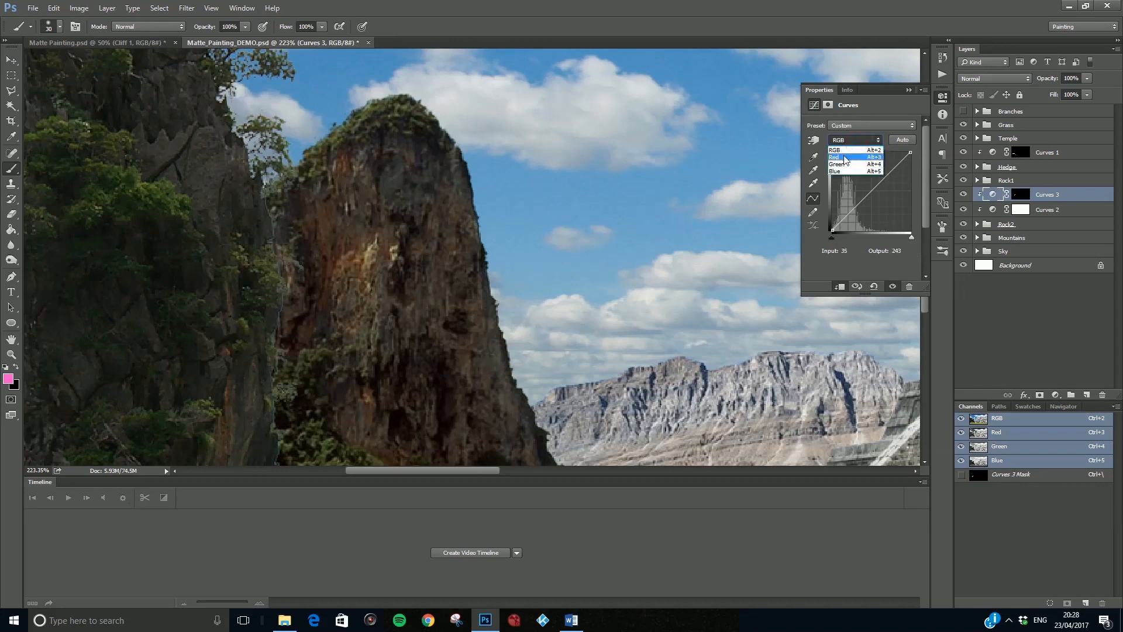
pyautogui.click(853, 147)
pyautogui.moveTo(911, 152); pyautogui.dragTo(909, 162)
pyautogui.click(872, 195)
# Step: Raise the blue channel's midtones in Curves 3 and move its white point to input 230, output 255
pyautogui.click(862, 141)
pyautogui.click(849, 165)
pyautogui.click(856, 141)
pyautogui.click(849, 174)
pyautogui.click(870, 189)
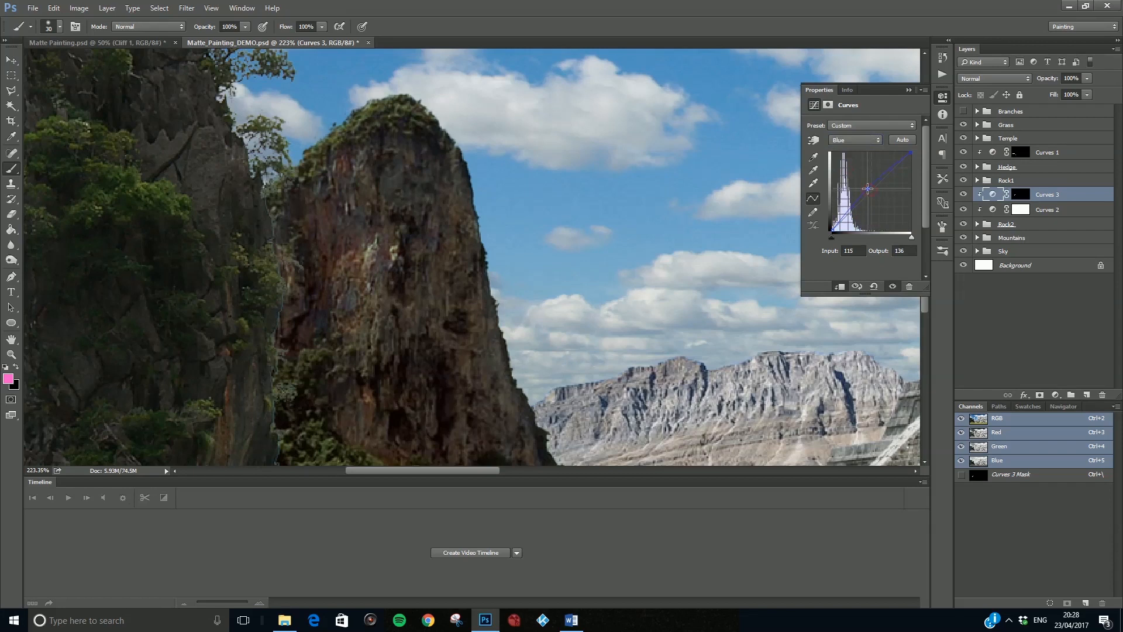
pyautogui.moveTo(911, 153); pyautogui.dragTo(904, 153)
# Step: Set the Curves 3 green midtones to 113/115 with the highlight point moved inward, and the red midtones to 126/113
pyautogui.click(875, 142)
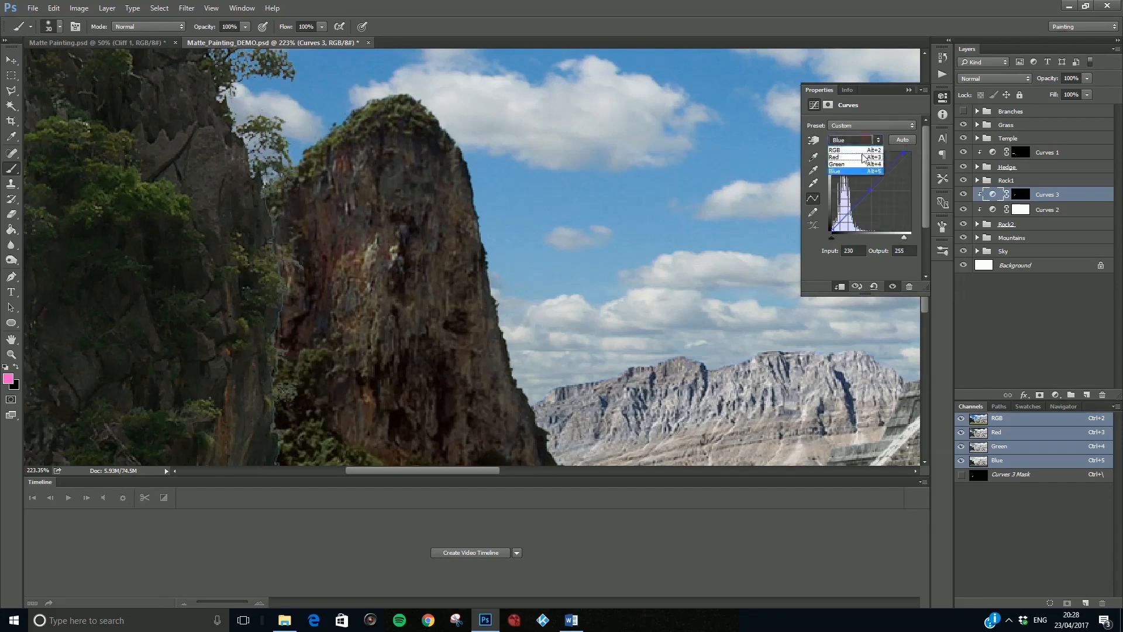
pyautogui.click(851, 165)
pyautogui.click(868, 195)
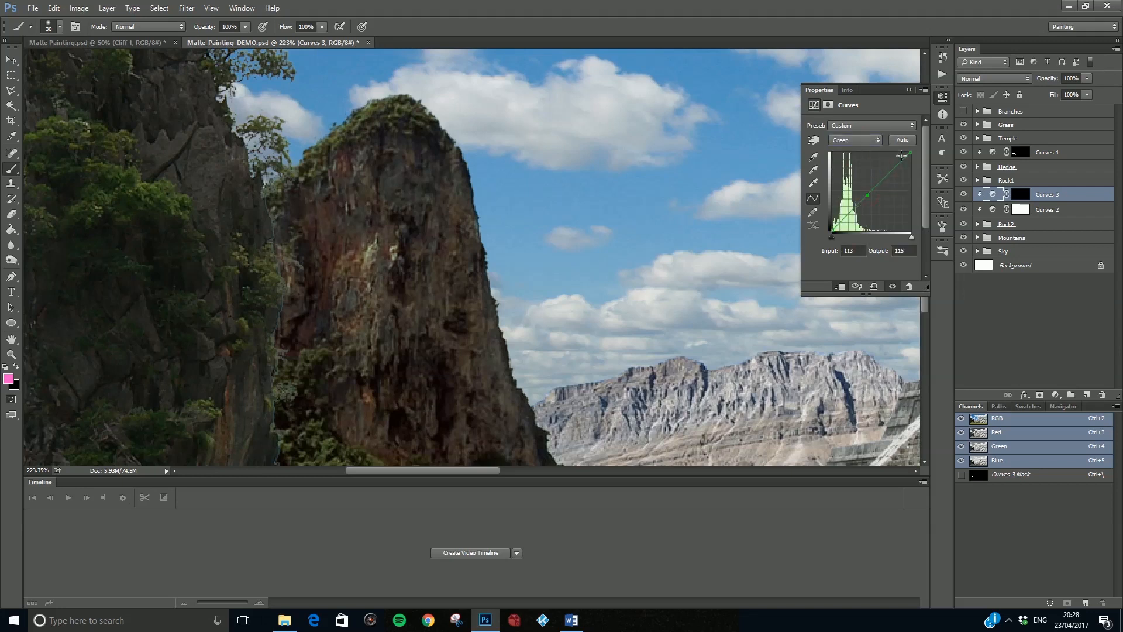
pyautogui.moveTo(910, 153); pyautogui.dragTo(904, 154)
pyautogui.click(868, 145)
pyautogui.click(869, 154)
pyautogui.click(871, 196)
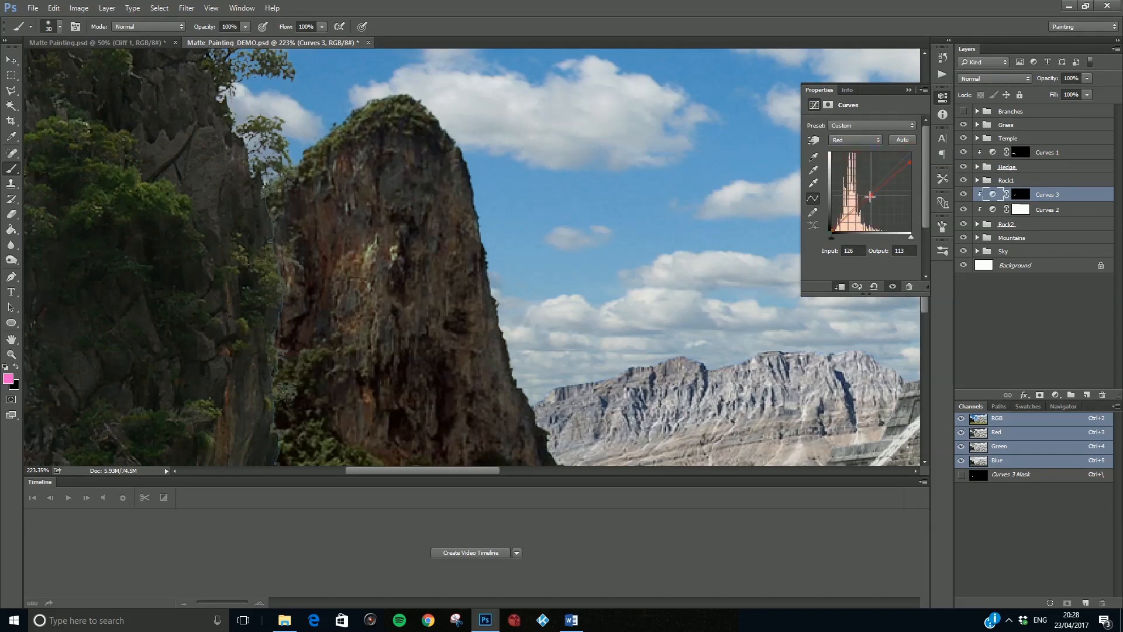
# Step: Lower the composite RGB highlights in Curves 3 and set the midtones to input 142, output 121
pyautogui.click(851, 132)
pyautogui.moveTo(908, 153); pyautogui.dragTo(910, 160)
pyautogui.click(875, 193)
# Step: Compare the rock with and without Curves 3 in the wider view, leaving the adjustment on
pyautogui.scroll(-5, 464, 249)
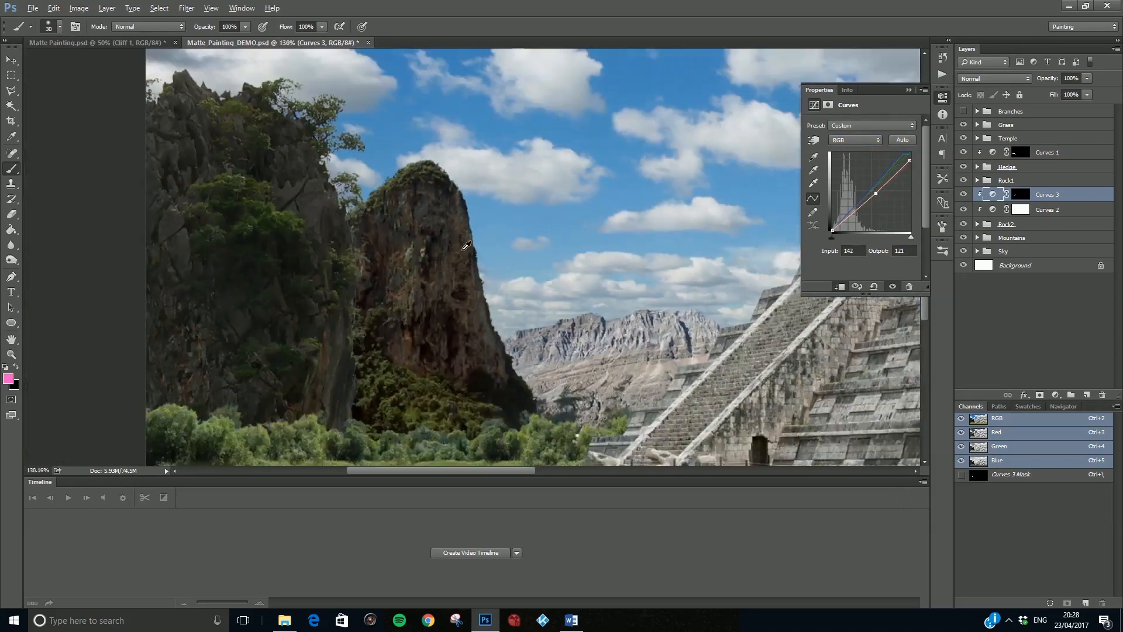
pyautogui.click(963, 195)
pyautogui.click(963, 195)
pyautogui.click(964, 195)
pyautogui.click(964, 195)
pyautogui.click(964, 195)
# Step: Add a further Curves adjustment layer above Curves 3 and clip it to the Rock2 group
pyautogui.click(1055, 395)
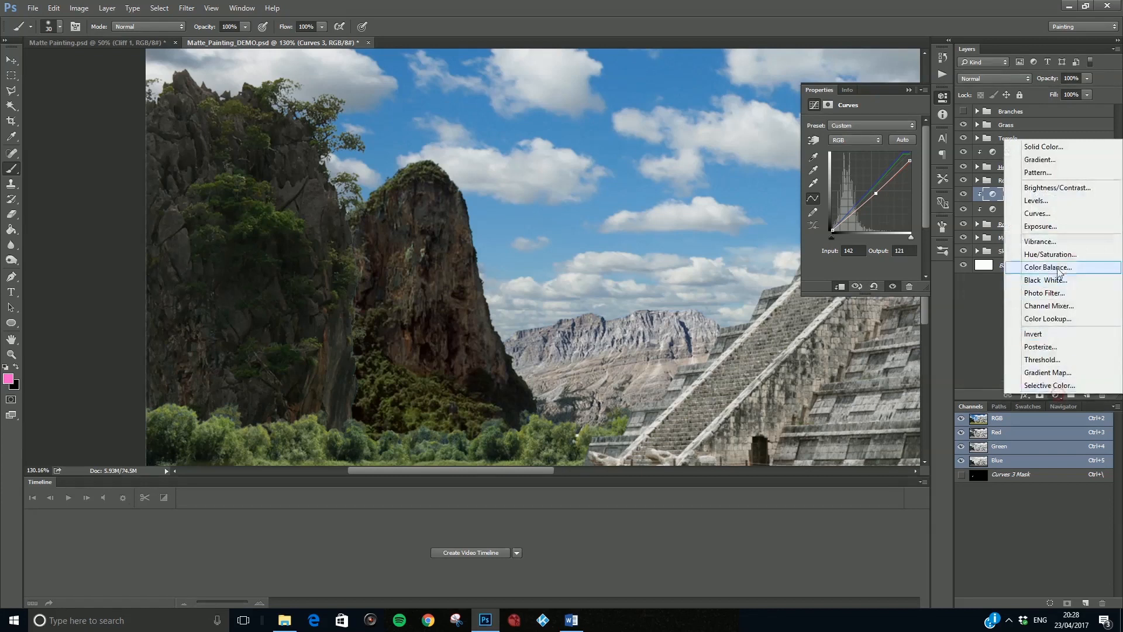
pyautogui.click(1051, 217)
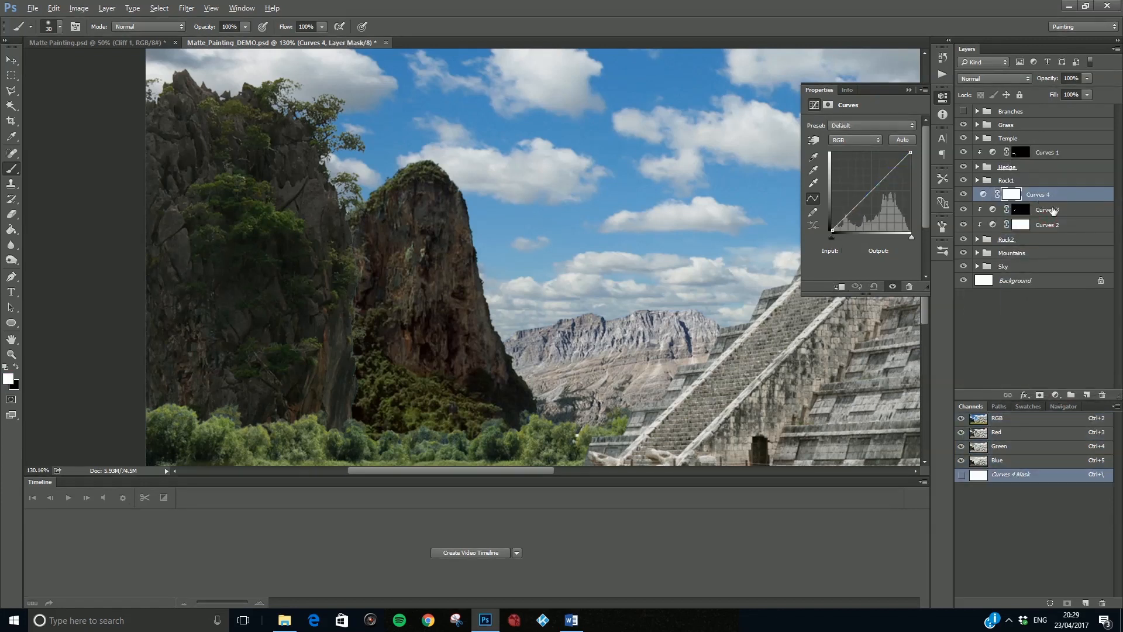
pyautogui.keyDown('alt'); pyautogui.click(1052, 201); pyautogui.keyUp('alt')
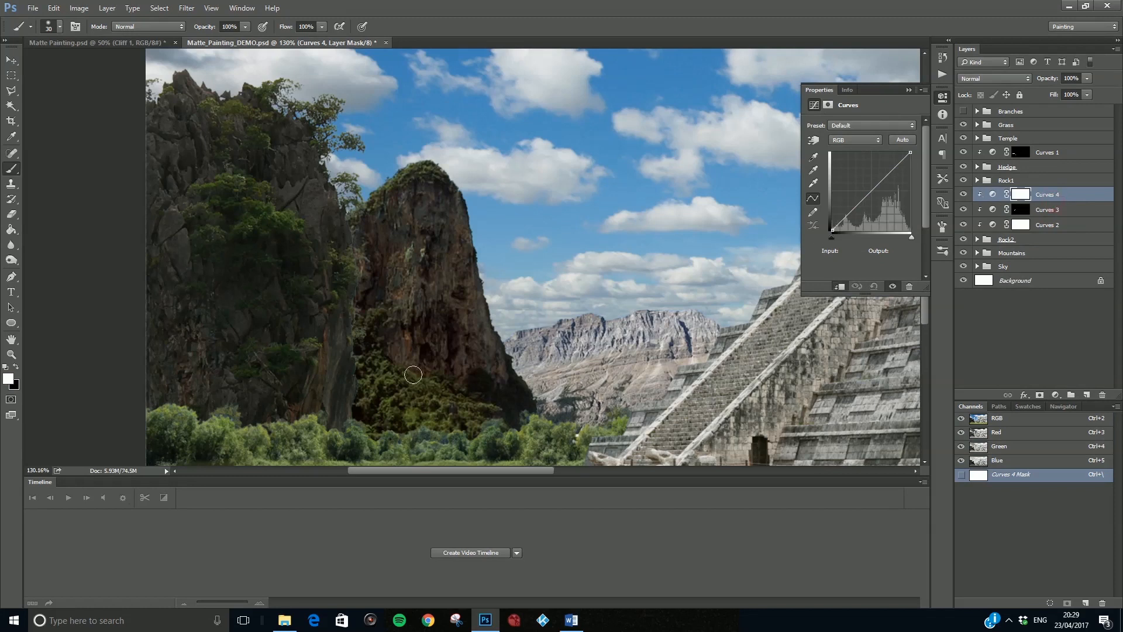
# Step: Darken the Curves 4 midtones to input 118, output 75, and paint the effect through an inverted mask over the bushes at Rock2's base
pyautogui.moveTo(866, 196); pyautogui.dragTo(869, 207)
pyautogui.scroll(4, 386, 384)
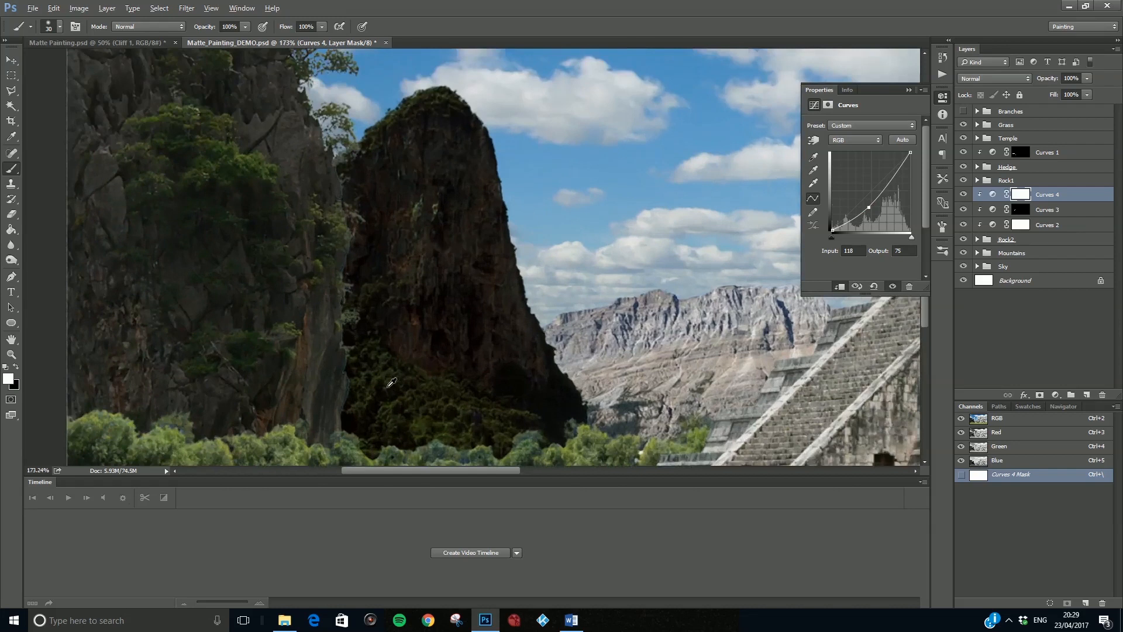
pyautogui.click(1016, 194)
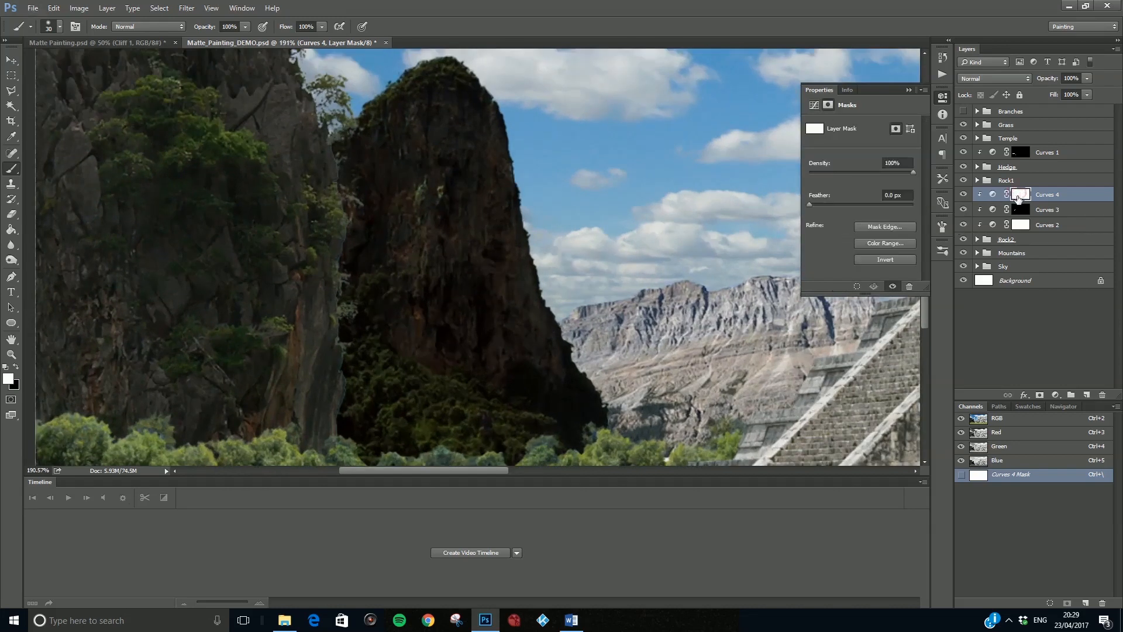
pyautogui.hotkey('ctrl', 'i')
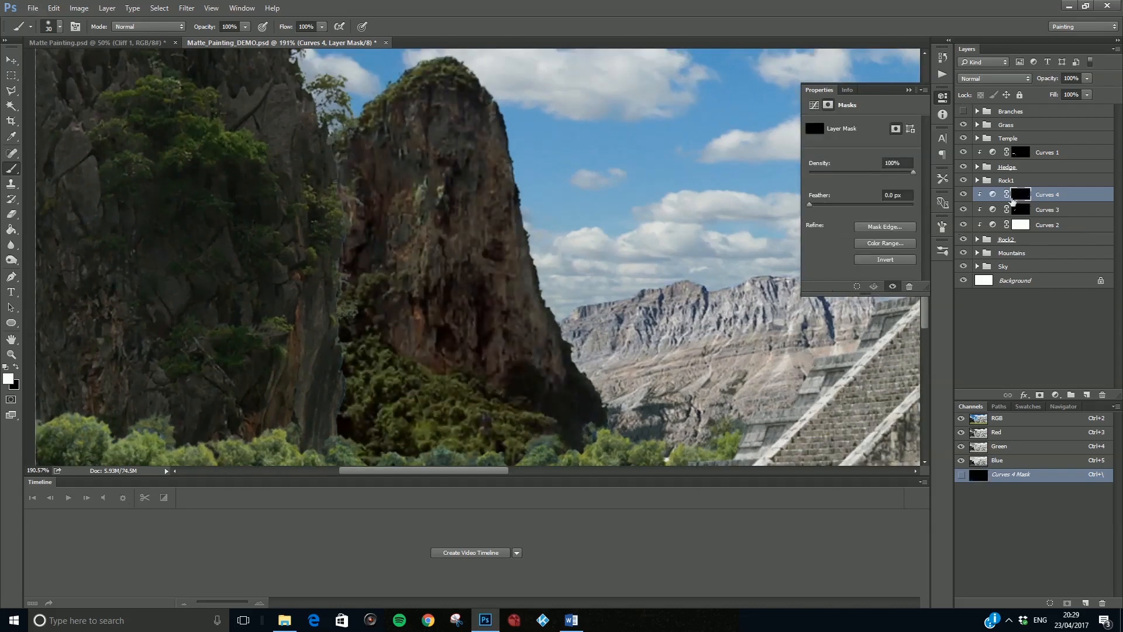
pyautogui.moveTo(357, 284)
pyautogui.mouseDown()
pyautogui.moveTo(347, 336)
pyautogui.moveTo(350, 419)
pyautogui.moveTo(379, 446)
pyautogui.moveTo(510, 447)
pyautogui.moveTo(532, 425)
pyautogui.moveTo(504, 421)
pyautogui.moveTo(540, 422)
pyautogui.moveTo(479, 399)
pyautogui.moveTo(462, 380)
pyautogui.moveTo(443, 391)
pyautogui.moveTo(390, 362)
pyautogui.moveTo(363, 304)
pyautogui.moveTo(363, 384)
pyautogui.moveTo(388, 397)
pyautogui.moveTo(387, 367)
pyautogui.moveTo(390, 402)
pyautogui.moveTo(408, 416)
pyautogui.moveTo(391, 436)
pyautogui.moveTo(521, 442)
pyautogui.moveTo(565, 421)
pyautogui.moveTo(579, 391)
pyautogui.moveTo(588, 427)
pyautogui.moveTo(574, 383)
pyautogui.moveTo(523, 385)
pyautogui.mouseUp()
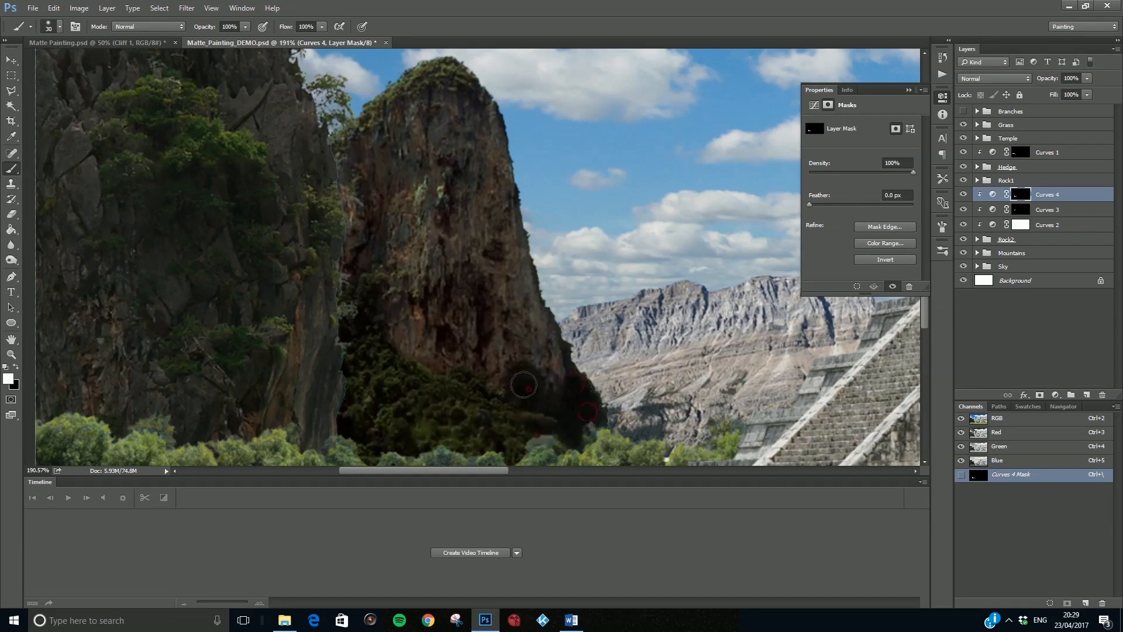
# Step: Remove the composite midtone point from Curves 4, lower the red highlights and set the red midtones to input 144, output 115
pyautogui.click(992, 195)
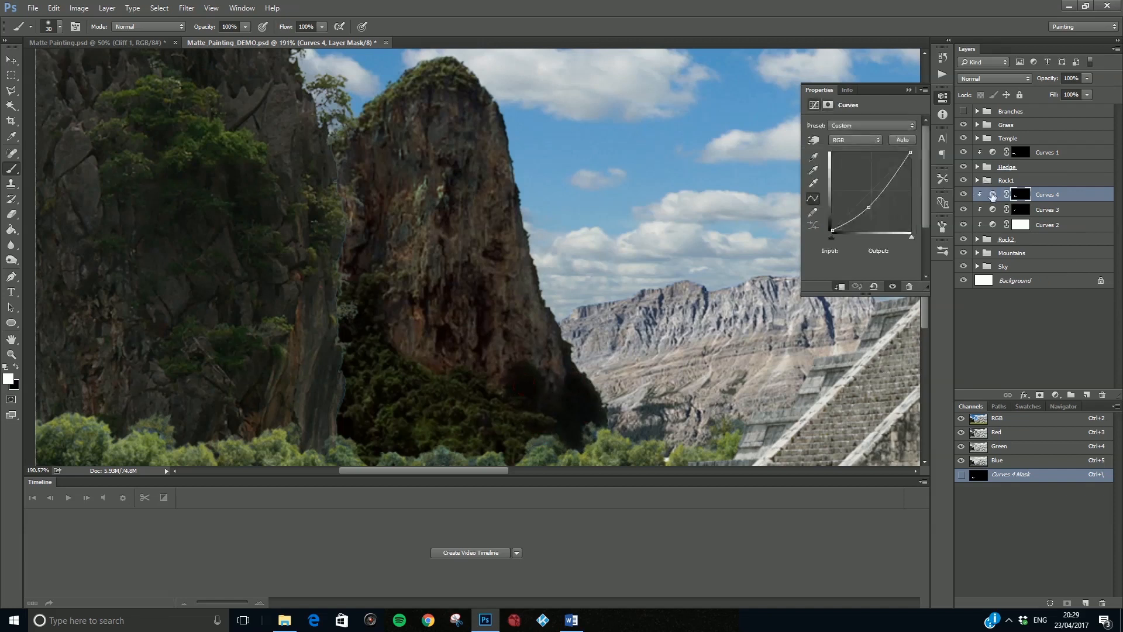
pyautogui.moveTo(868, 210); pyautogui.dragTo(919, 257)
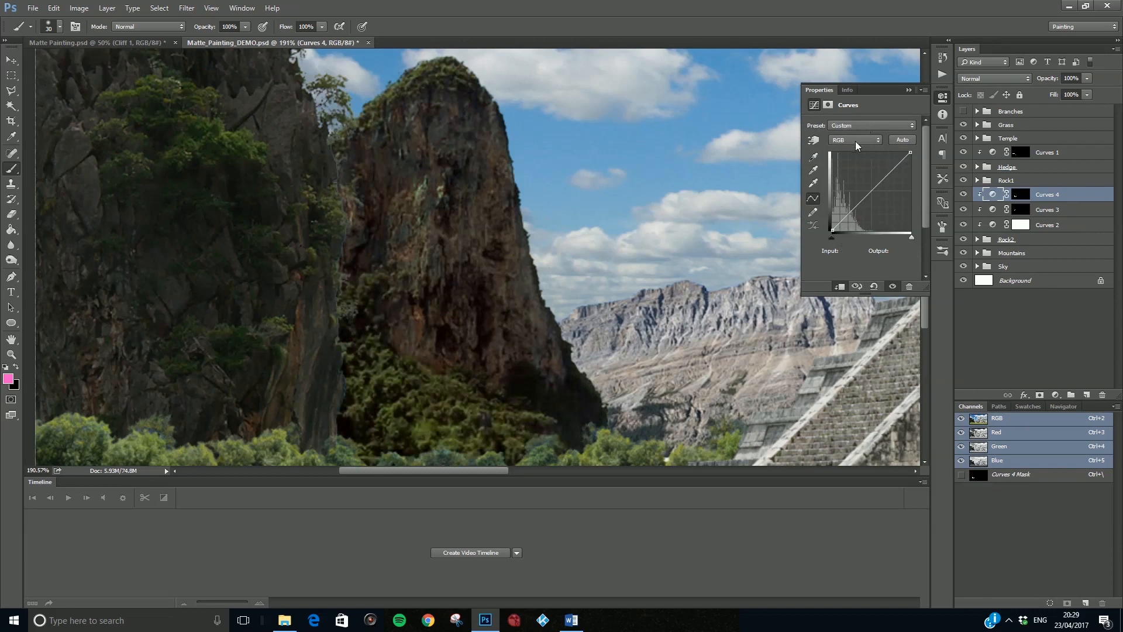
pyautogui.click(855, 141)
pyautogui.click(854, 149)
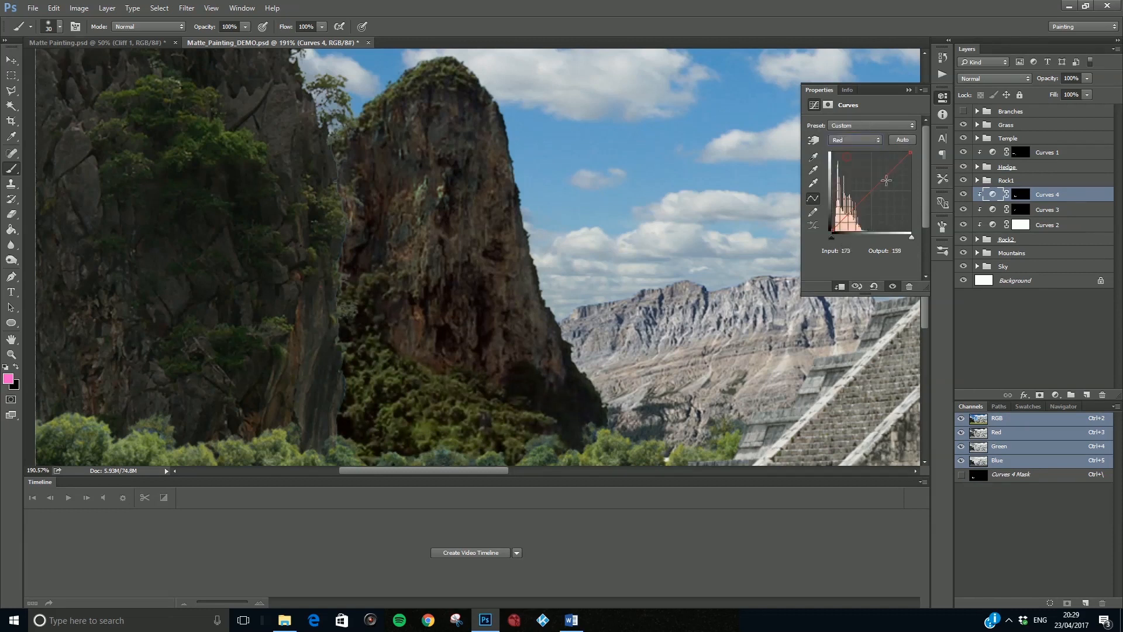
pyautogui.moveTo(910, 153); pyautogui.dragTo(876, 194)
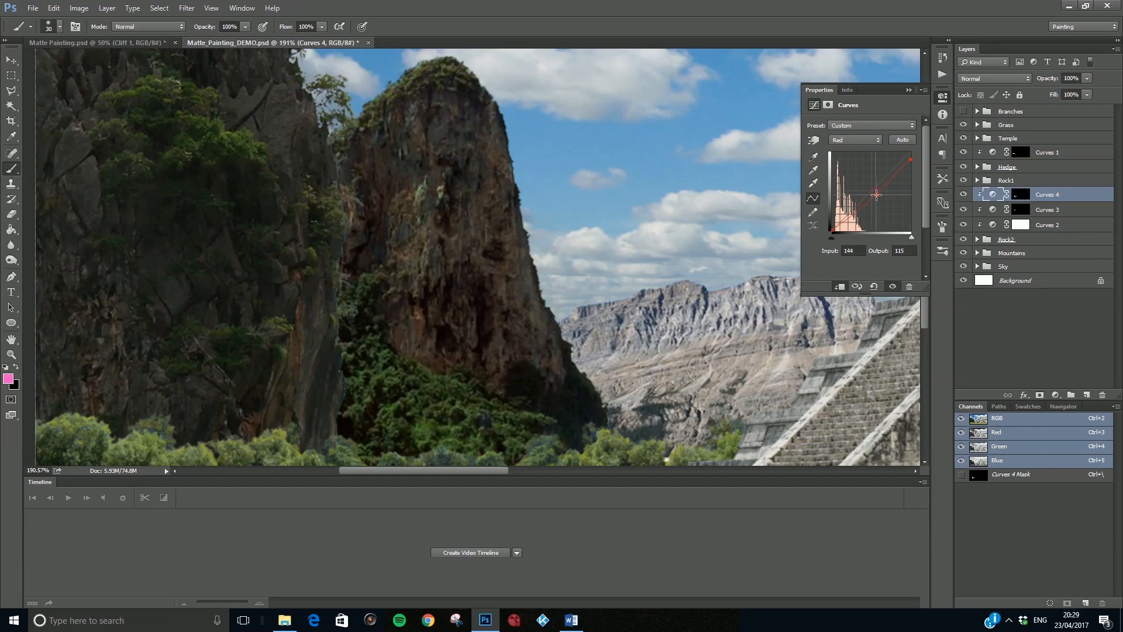
# Step: Raise the green midtones in Curves 4 to input 111, output 121
pyautogui.click(855, 140)
pyautogui.click(853, 163)
pyautogui.moveTo(871, 190); pyautogui.dragTo(868, 194)
pyautogui.moveTo(831, 230); pyautogui.dragTo(833, 228)
pyautogui.moveTo(868, 194); pyautogui.dragTo(867, 195)
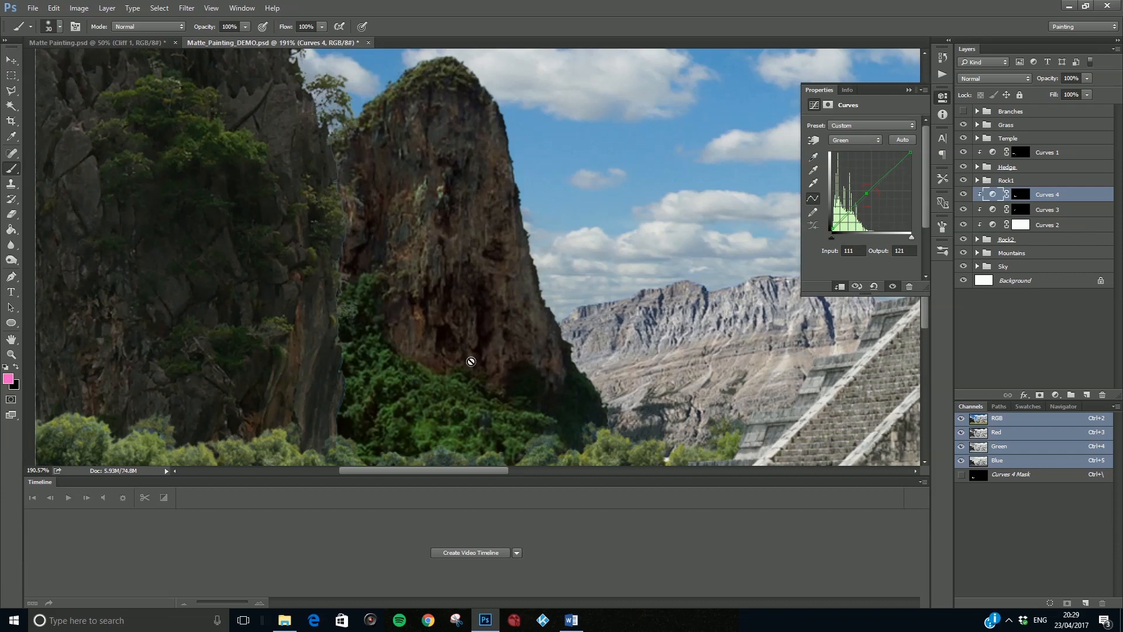
# Step: Set the Curves 4 blue midtones to input 121, output 123, and the red midtones to input 136, output 117
pyautogui.click(848, 171)
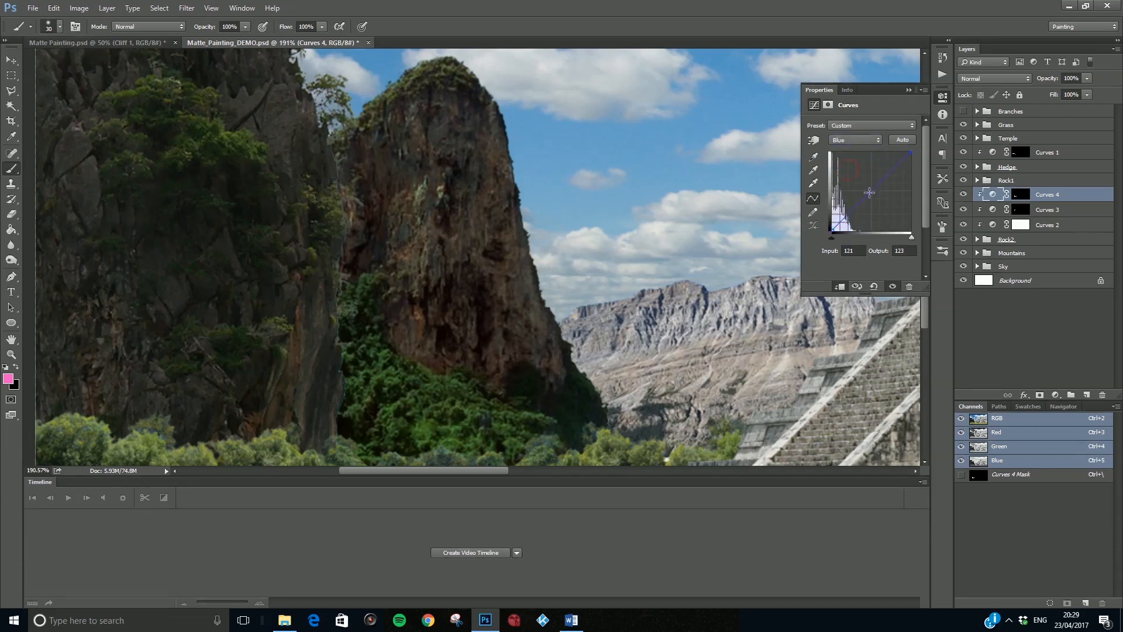
pyautogui.click(854, 139)
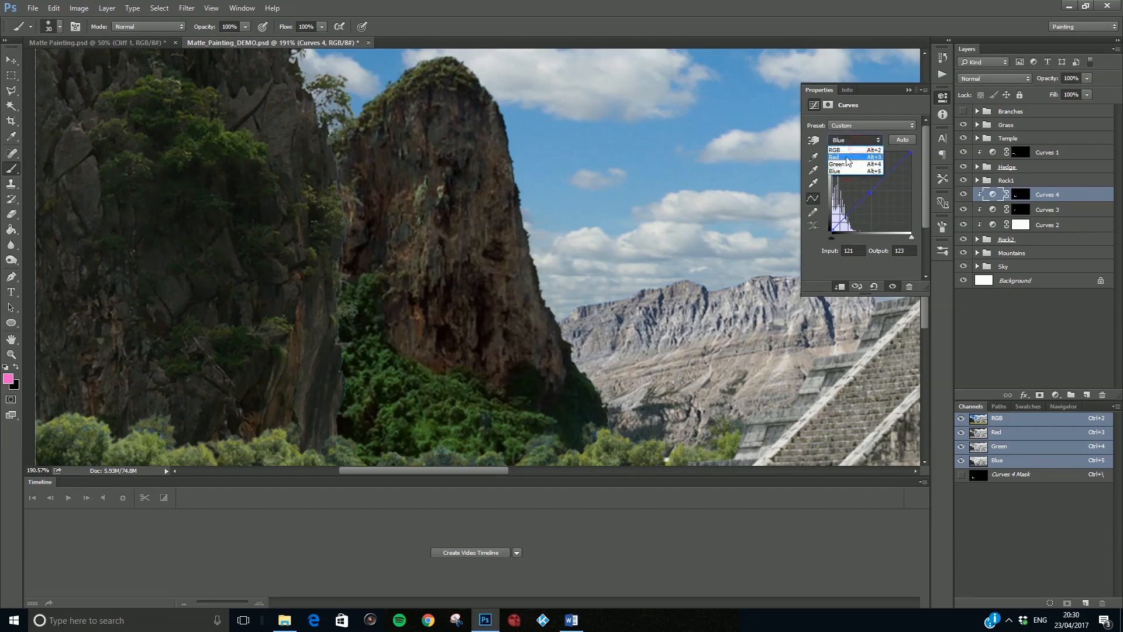
pyautogui.click(849, 164)
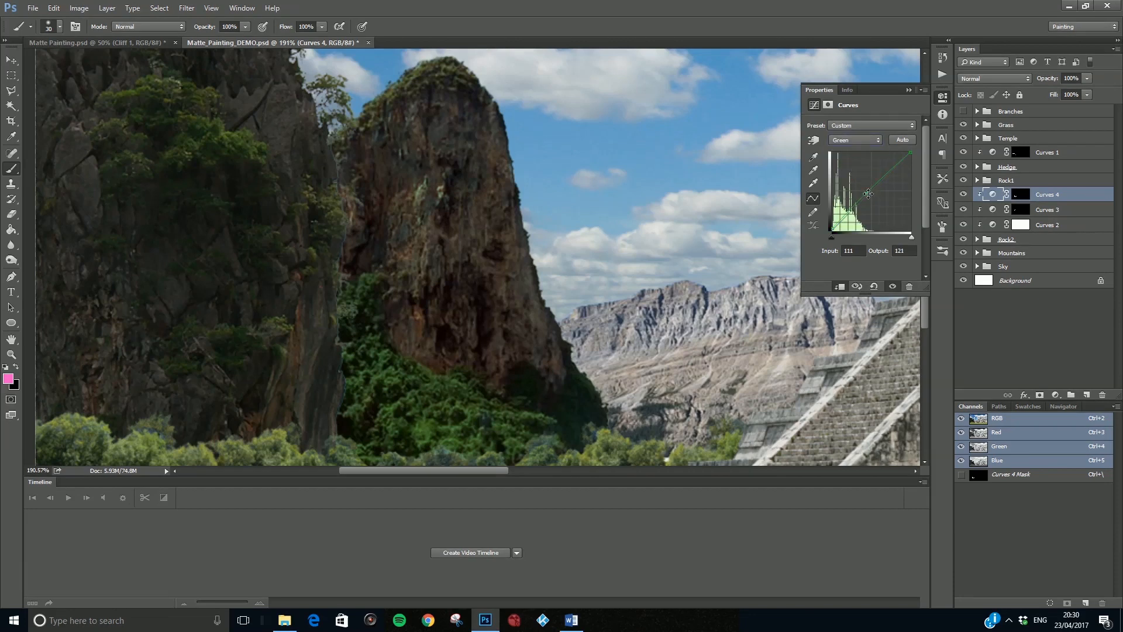
pyautogui.click(854, 140)
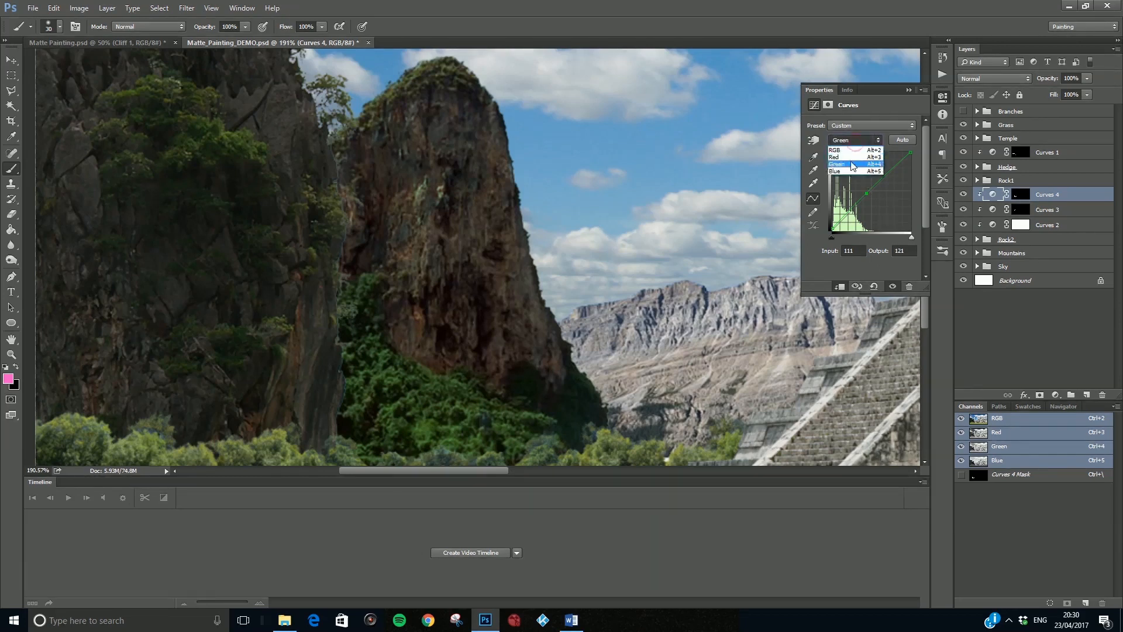
pyautogui.click(850, 158)
pyautogui.moveTo(875, 195); pyautogui.dragTo(873, 194)
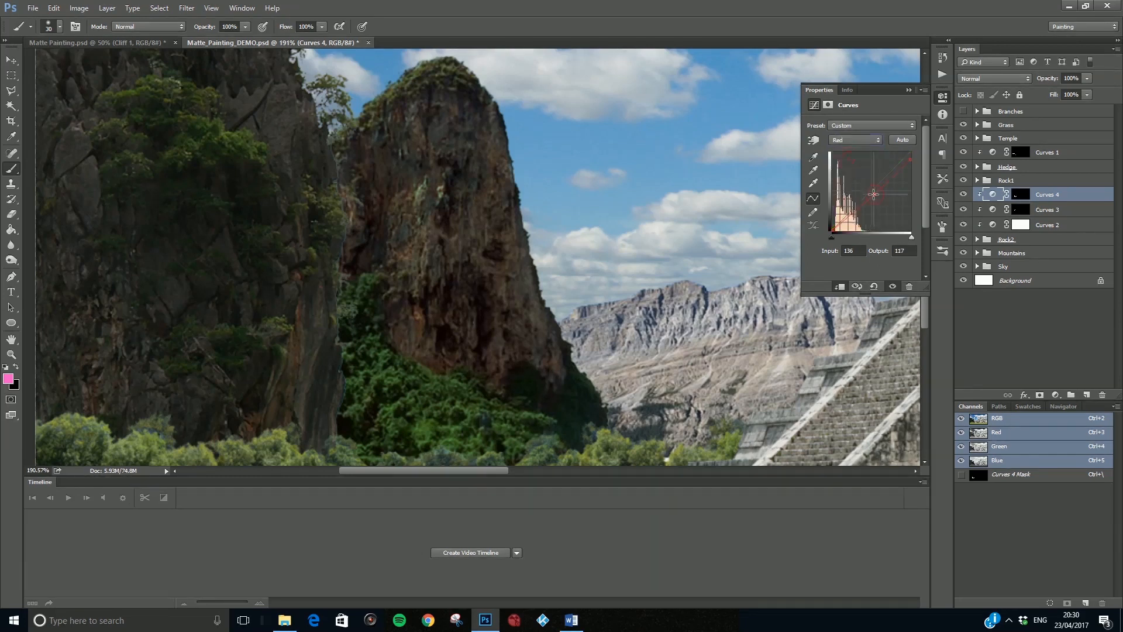
# Step: Lower the composite RGB highlights in Curves 4 and set the midtones to input 134, output 117
pyautogui.scroll(-5, 473, 222)
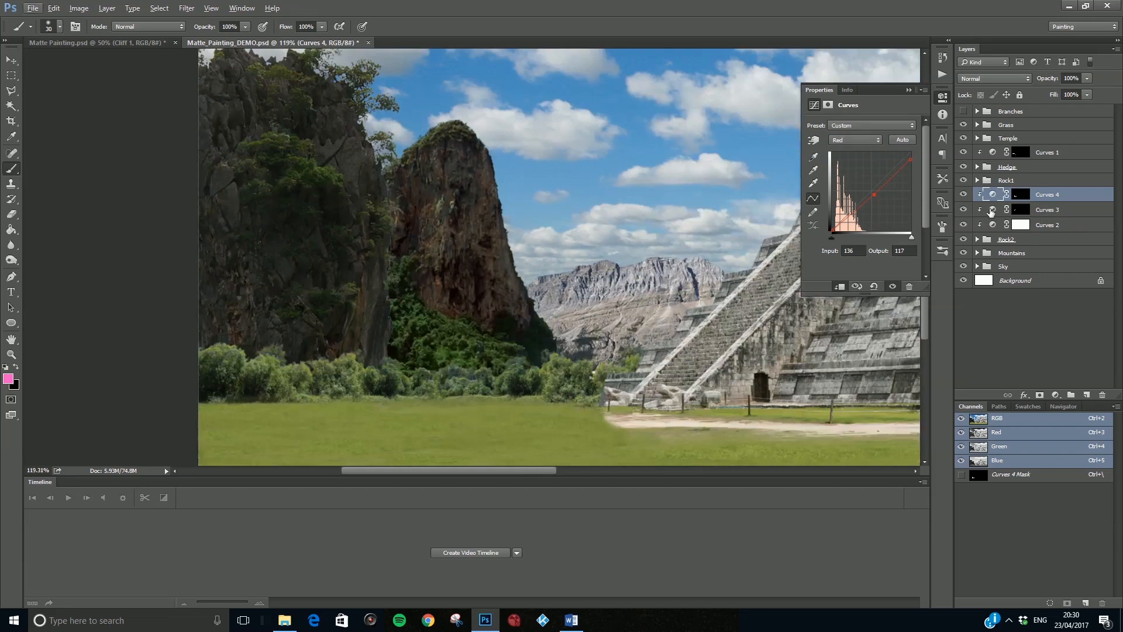
pyautogui.click(963, 194)
pyautogui.click(847, 141)
pyautogui.click(843, 138)
pyautogui.click(911, 153)
pyautogui.moveTo(911, 154); pyautogui.dragTo(911, 159)
pyautogui.click(873, 194)
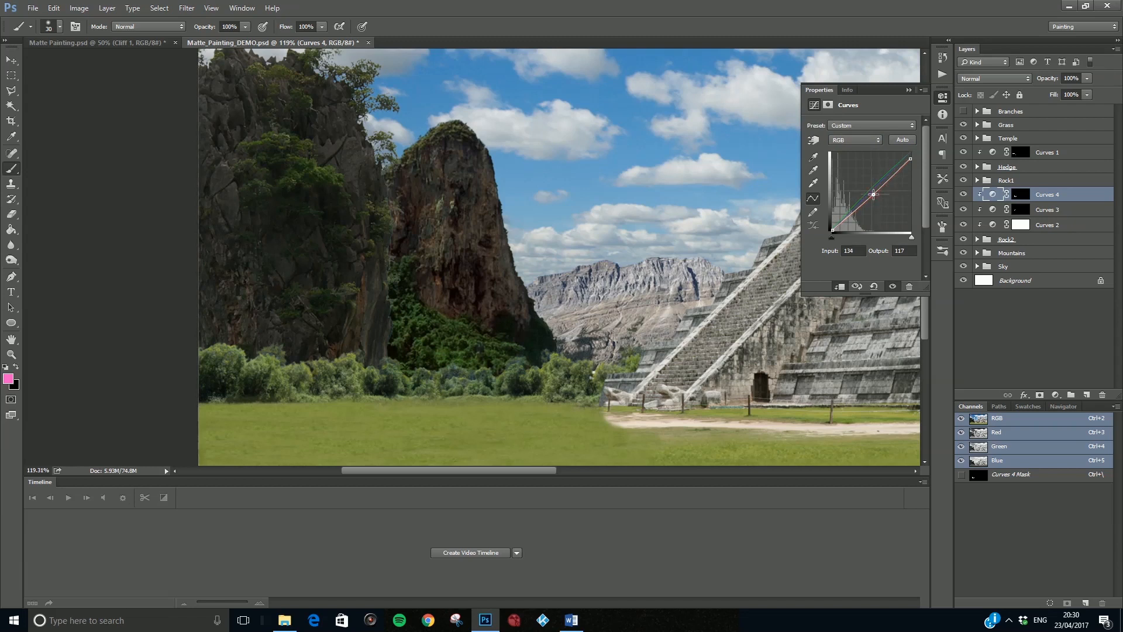
# Step: Compare the rock with and without Curves 4, Curves 3 and Curves 2, leaving all three adjustments on
pyautogui.click(965, 195)
pyautogui.click(963, 209)
pyautogui.click(963, 226)
pyautogui.moveTo(964, 219); pyautogui.dragTo(962, 226)
pyautogui.click(964, 225)
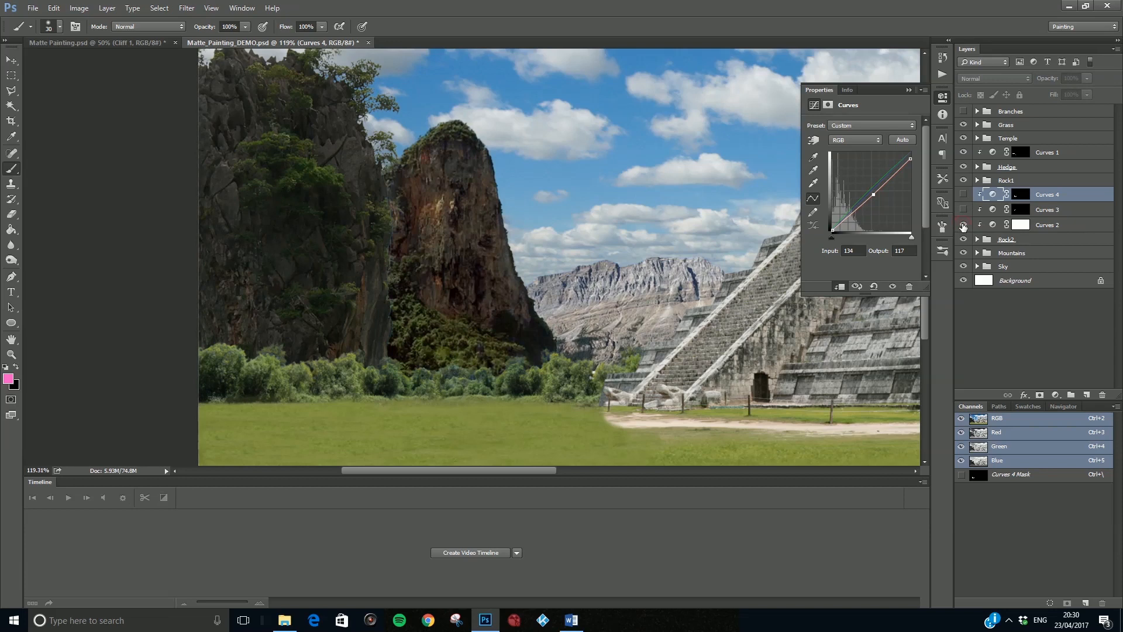
pyautogui.click(963, 210)
pyautogui.click(964, 209)
pyautogui.click(964, 209)
pyautogui.click(963, 195)
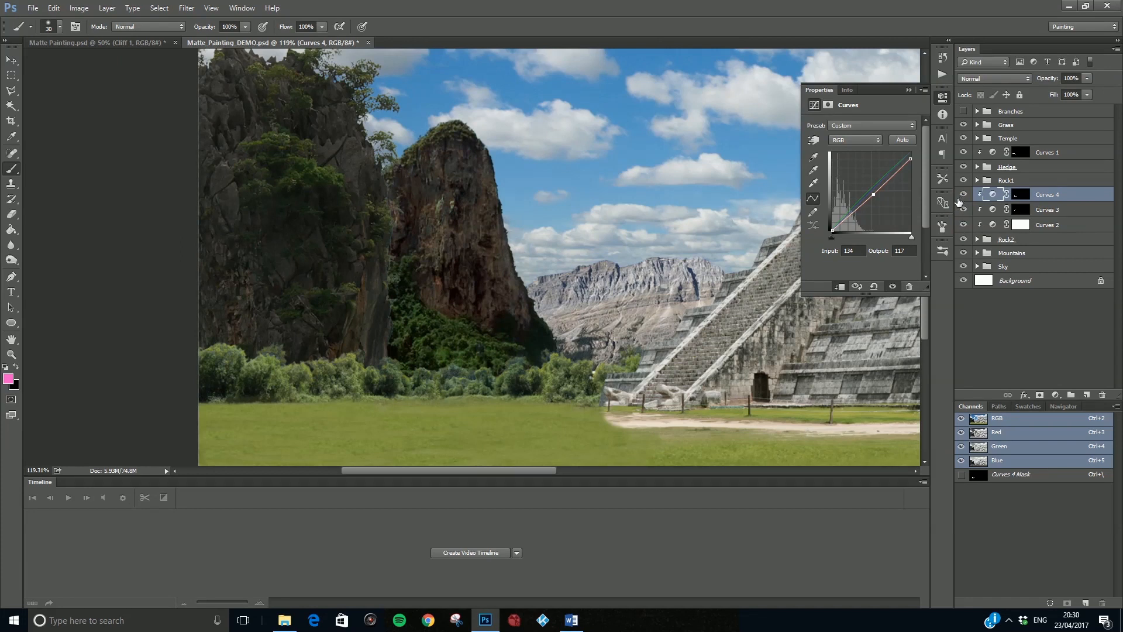
# Step: Add a Hue/Saturation adjustment above Curves 4, clipped to the Rock2 group, with reduced saturation and lightness +1
pyautogui.click(1055, 396)
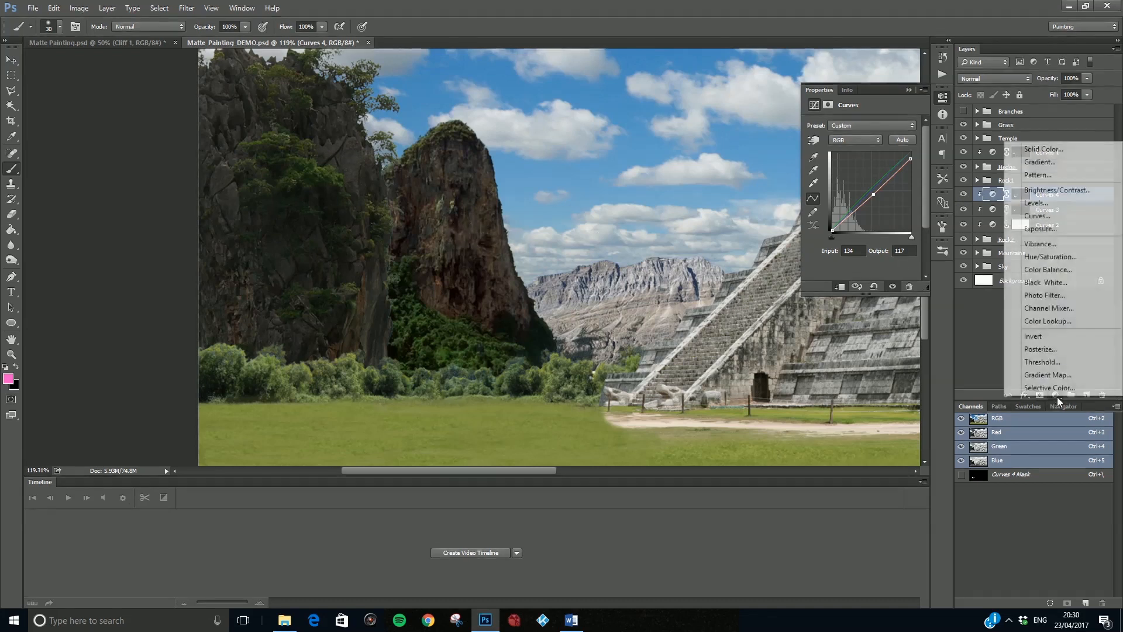
pyautogui.click(1055, 257)
pyautogui.moveTo(1048, 199); pyautogui.dragTo(1055, 200)
pyautogui.keyDown('alt'); pyautogui.click(1055, 200); pyautogui.keyUp('alt')
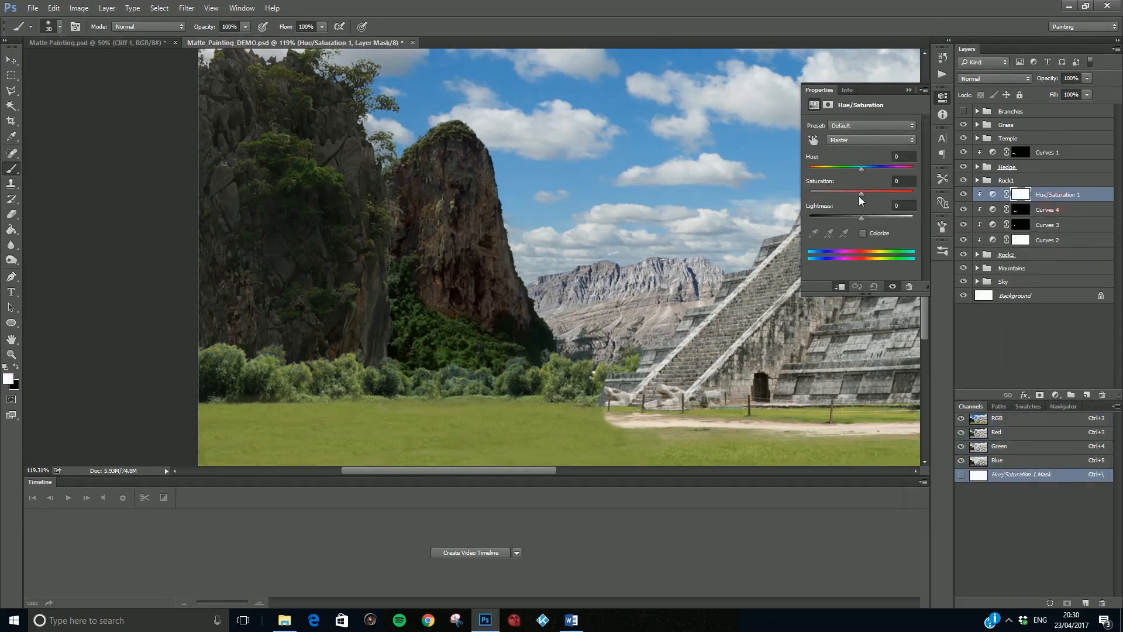
pyautogui.moveTo(861, 192); pyautogui.dragTo(840, 205)
pyautogui.moveTo(840, 201); pyautogui.dragTo(854, 220)
# Step: Invert the Hue/Saturation 1 mask to black and paint white over Rock2's bare rock face
pyautogui.click(1024, 196)
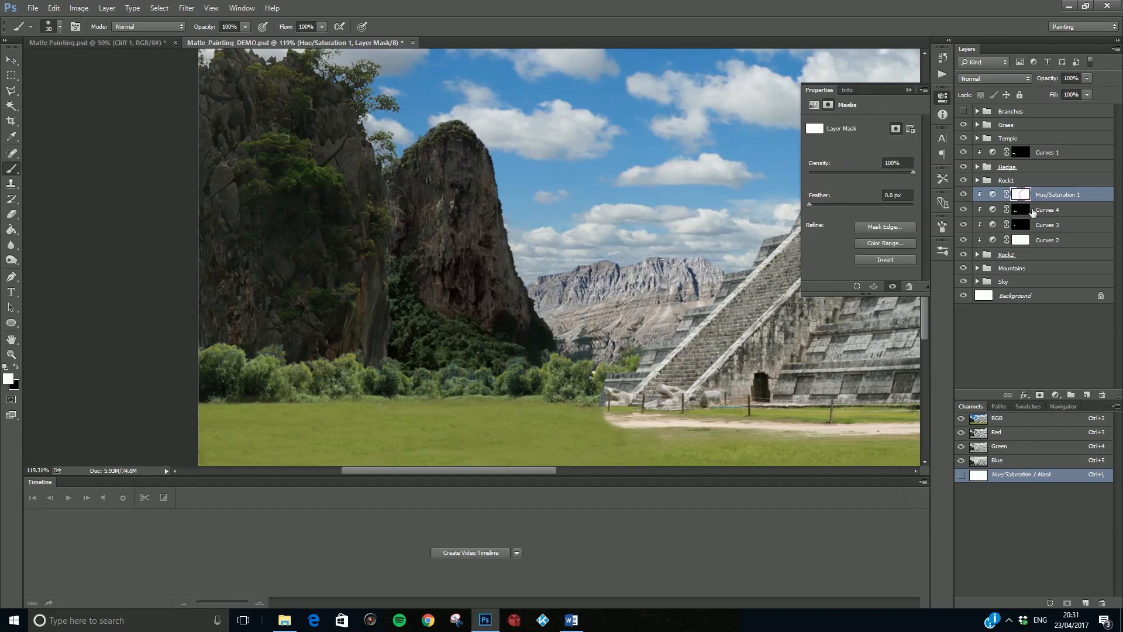
pyautogui.hotkey('ctrl', 'i')
pyautogui.scroll(3, 442, 202)
pyautogui.moveTo(434, 213)
pyautogui.mouseDown()
pyautogui.moveTo(442, 179)
pyautogui.moveTo(429, 155)
pyautogui.moveTo(422, 221)
pyautogui.mouseUp()
pyautogui.moveTo(383, 239)
pyautogui.mouseDown()
pyautogui.moveTo(419, 193)
pyautogui.moveTo(441, 125)
pyautogui.moveTo(428, 121)
pyautogui.moveTo(483, 114)
pyautogui.moveTo(507, 139)
pyautogui.moveTo(524, 195)
pyautogui.moveTo(519, 298)
pyautogui.moveTo(476, 187)
pyautogui.moveTo(483, 173)
pyautogui.moveTo(448, 141)
pyautogui.moveTo(388, 148)
pyautogui.moveTo(405, 221)
pyautogui.moveTo(390, 254)
pyautogui.moveTo(376, 239)
pyautogui.moveTo(378, 191)
pyautogui.mouseUp()
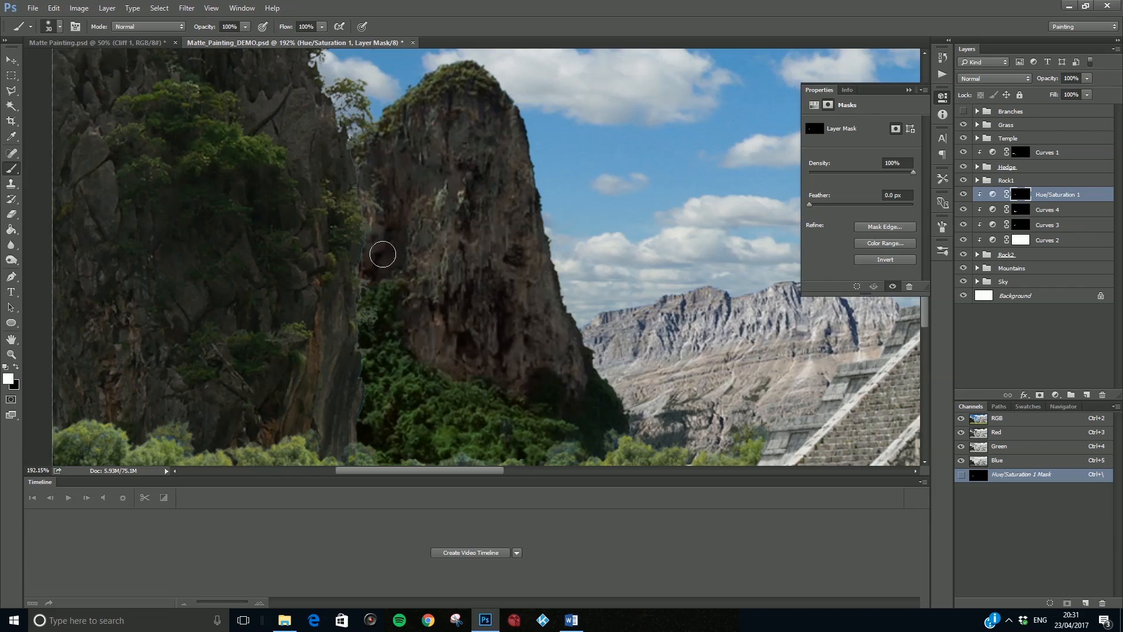
# Step: Compare the rock face with and without Hue/Saturation 1, leaving the adjustment on
pyautogui.click(964, 195)
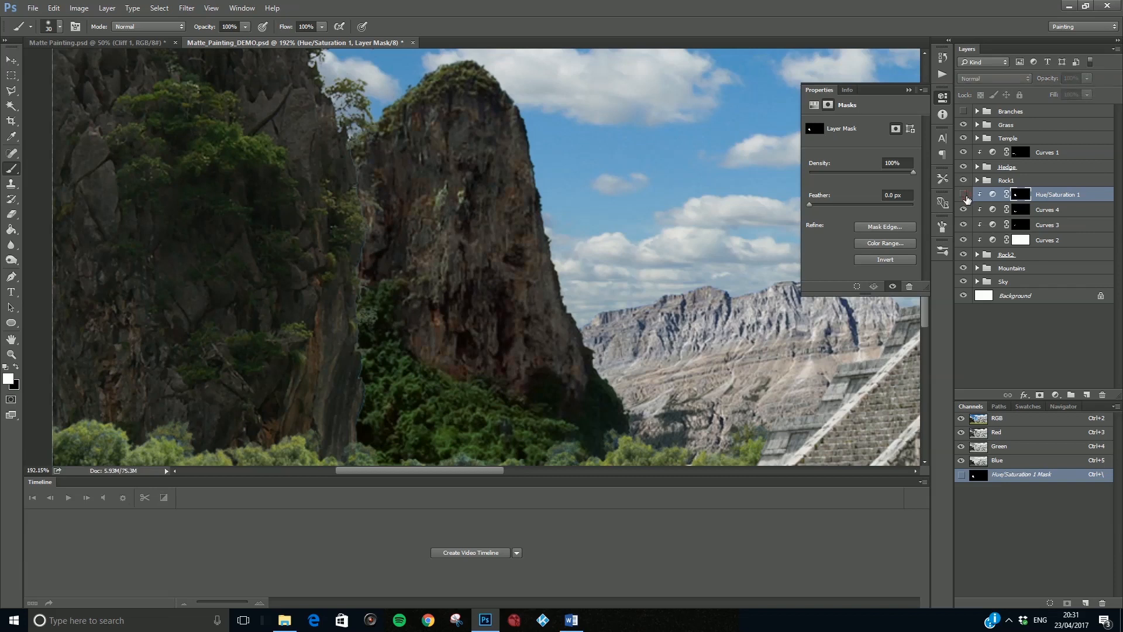
pyautogui.click(964, 194)
pyautogui.scroll(-3, 682, 224)
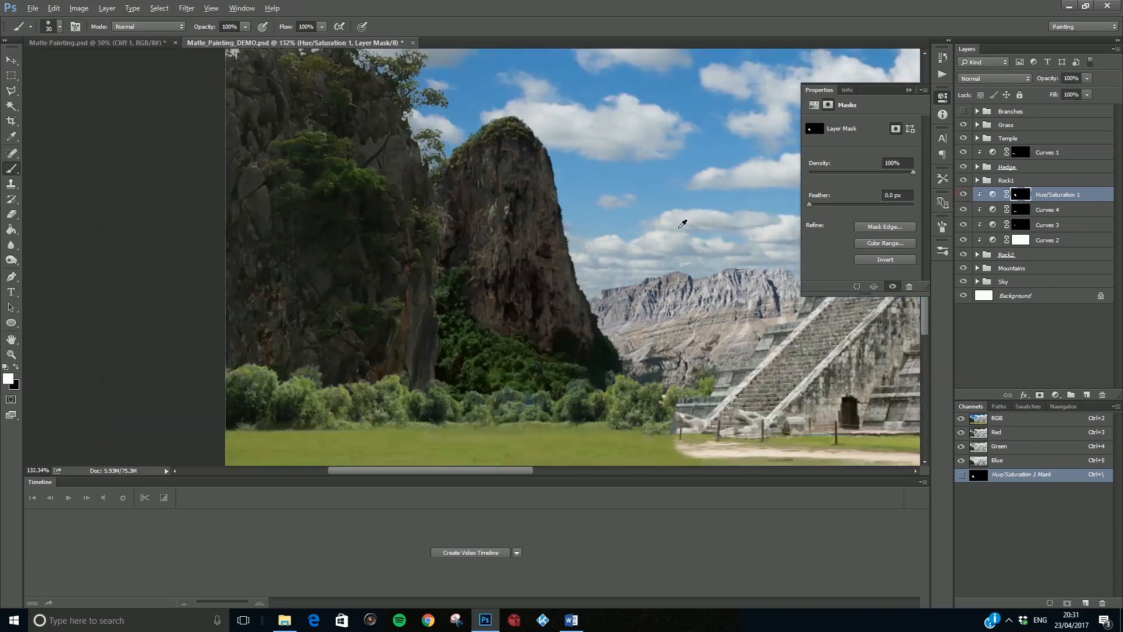
# Step: Raise the Hue/Saturation 1 saturation to +100 as a guide and paint its mask over the missed parts of the rock face
pyautogui.click(993, 194)
pyautogui.moveTo(843, 193); pyautogui.dragTo(959, 202)
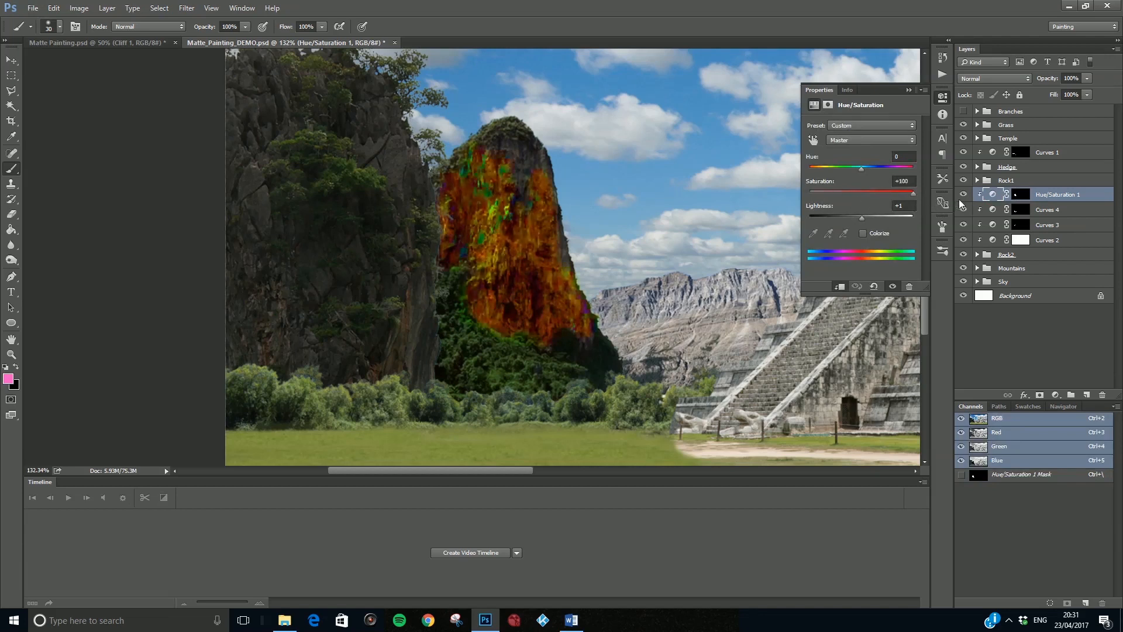
pyautogui.click(1022, 199)
pyautogui.moveTo(523, 193)
pyautogui.mouseDown()
pyautogui.moveTo(514, 151)
pyautogui.moveTo(496, 150)
pyautogui.moveTo(524, 153)
pyautogui.moveTo(547, 176)
pyautogui.moveTo(568, 276)
pyautogui.mouseUp()
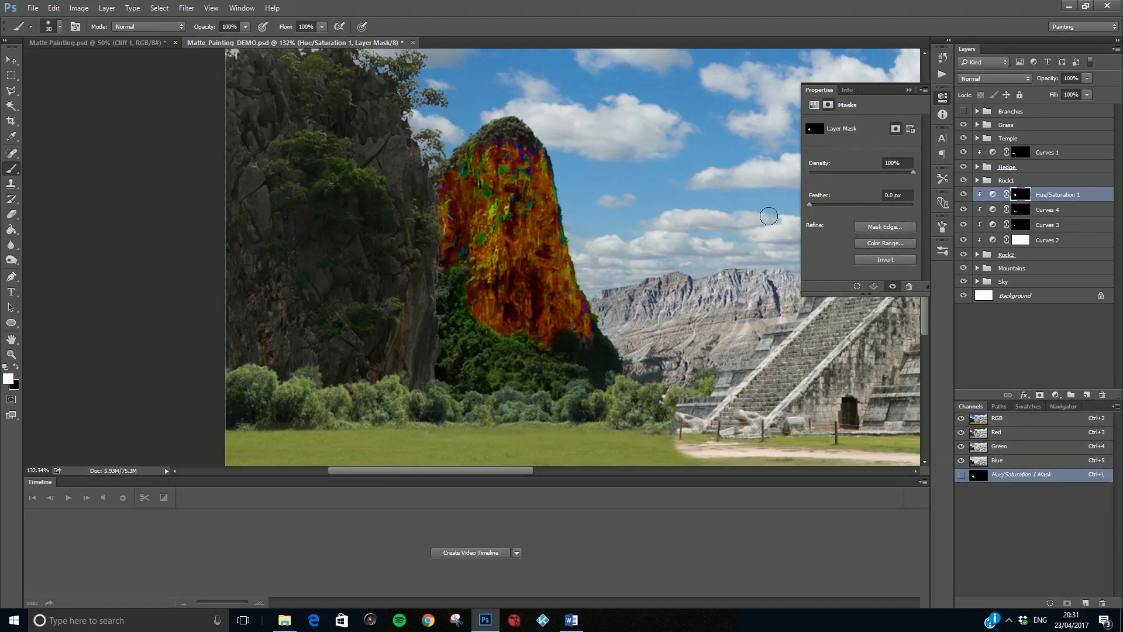
# Step: Set the Hue/Saturation 1 saturation to -51 and compare the rock with and without the adjustment, leaving it on
pyautogui.click(993, 194)
pyautogui.moveTo(872, 192); pyautogui.dragTo(837, 193)
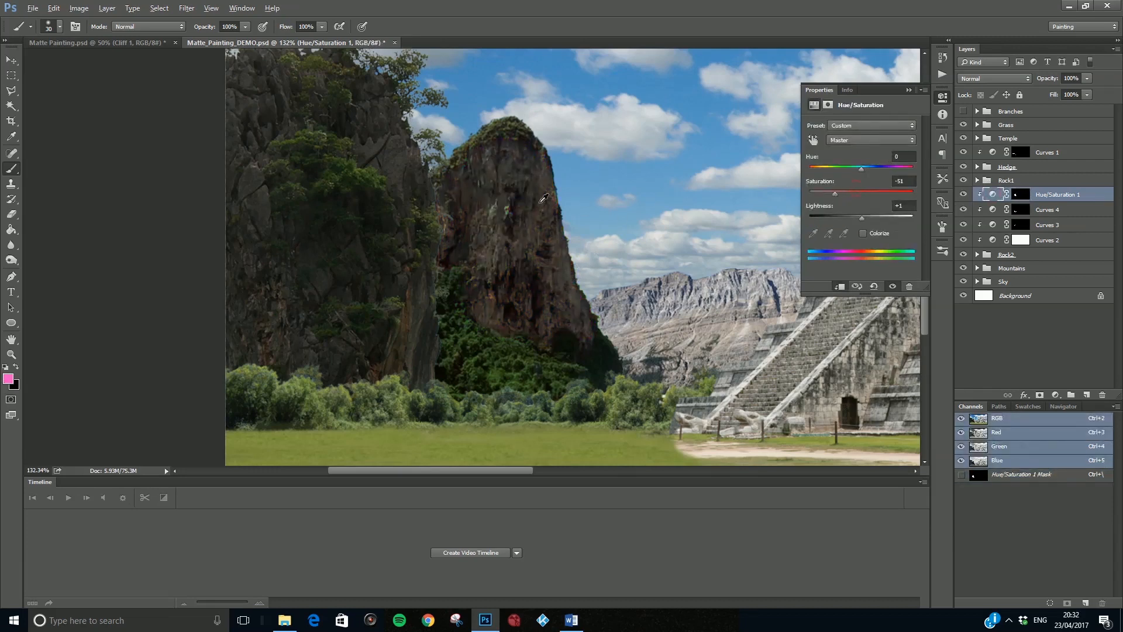
pyautogui.scroll(-2, 544, 199)
pyautogui.click(963, 195)
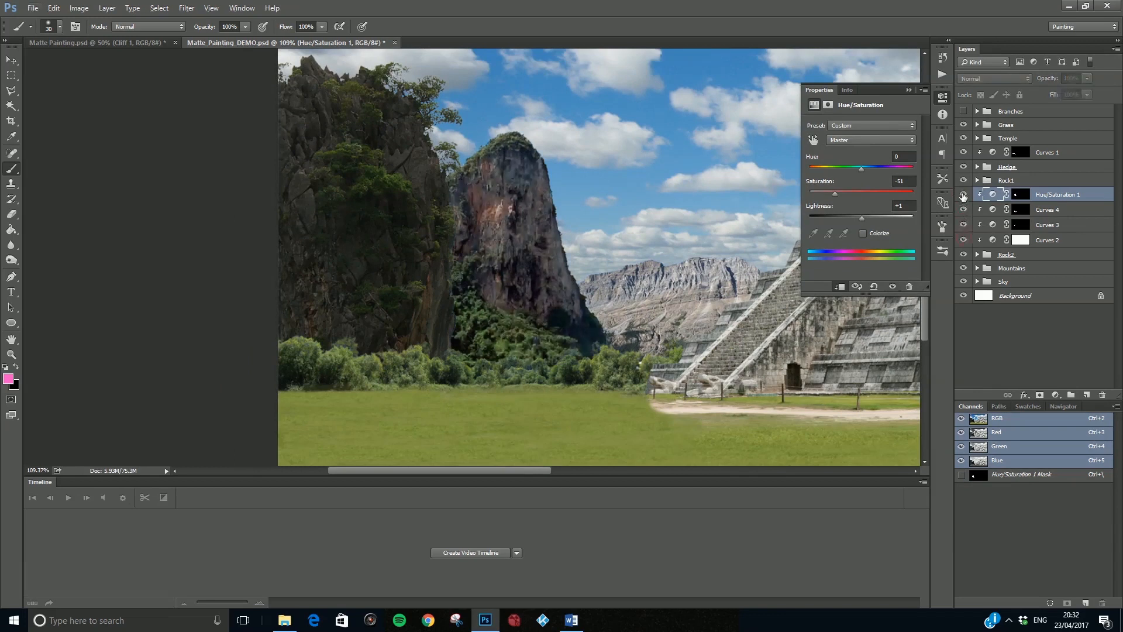
pyautogui.click(964, 194)
pyautogui.scroll(-4, 603, 262)
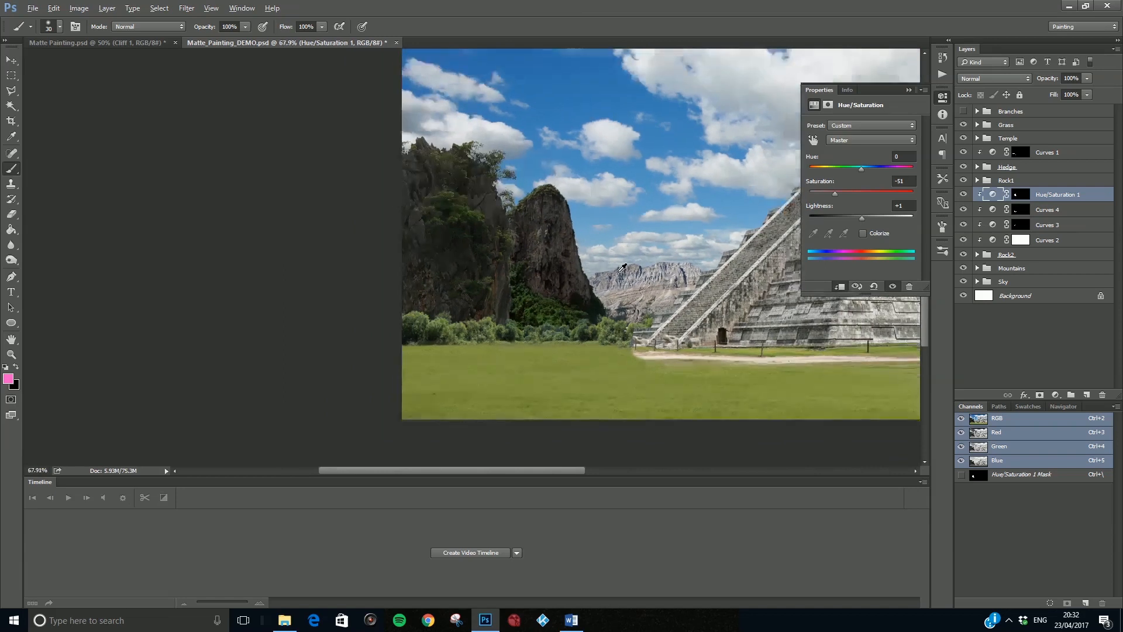
# Step: Compare the rock with and without Curves 3, leaving the adjustment on
pyautogui.scroll(4, 621, 267)
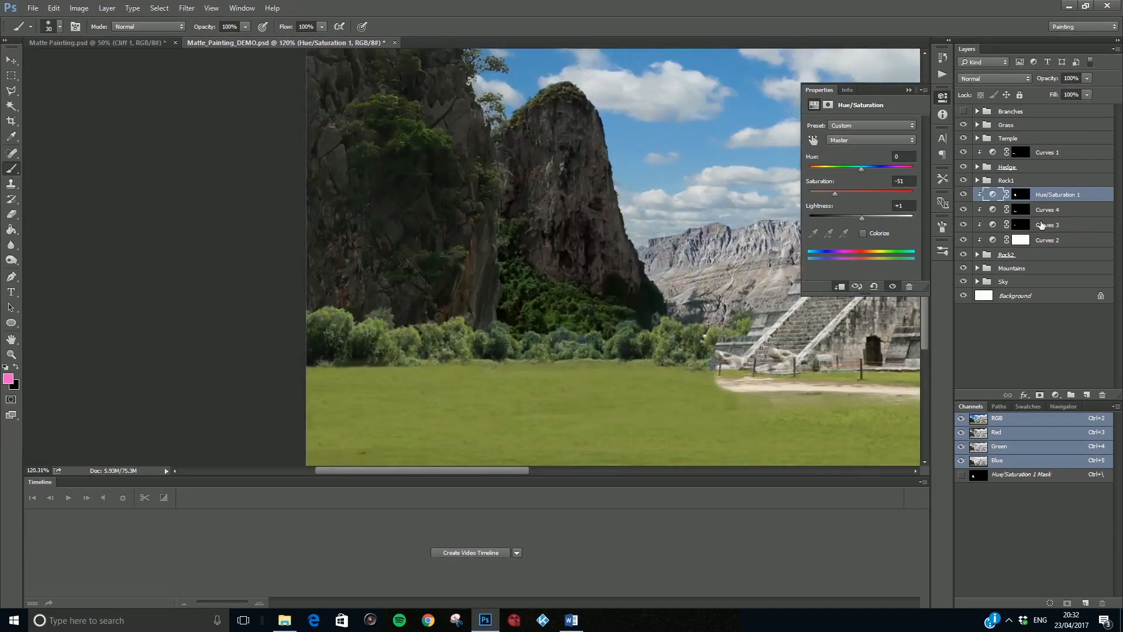
pyautogui.click(1044, 224)
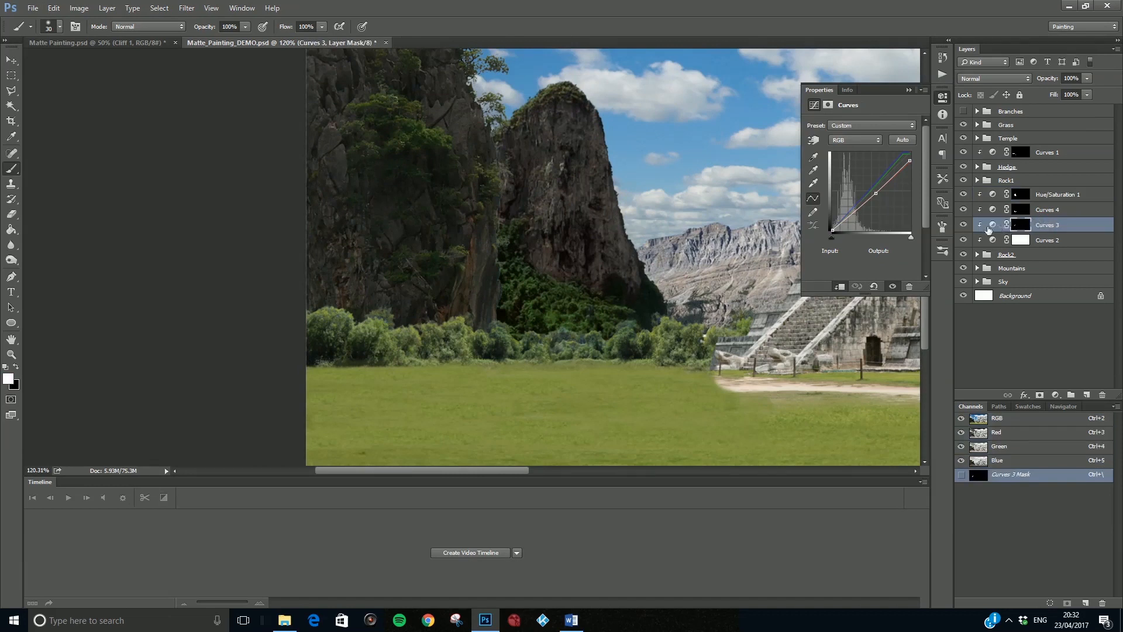
pyautogui.click(963, 225)
pyautogui.click(964, 224)
# Step: Reduce the opacity of the Curves 4 layer to 65%
pyautogui.click(1050, 211)
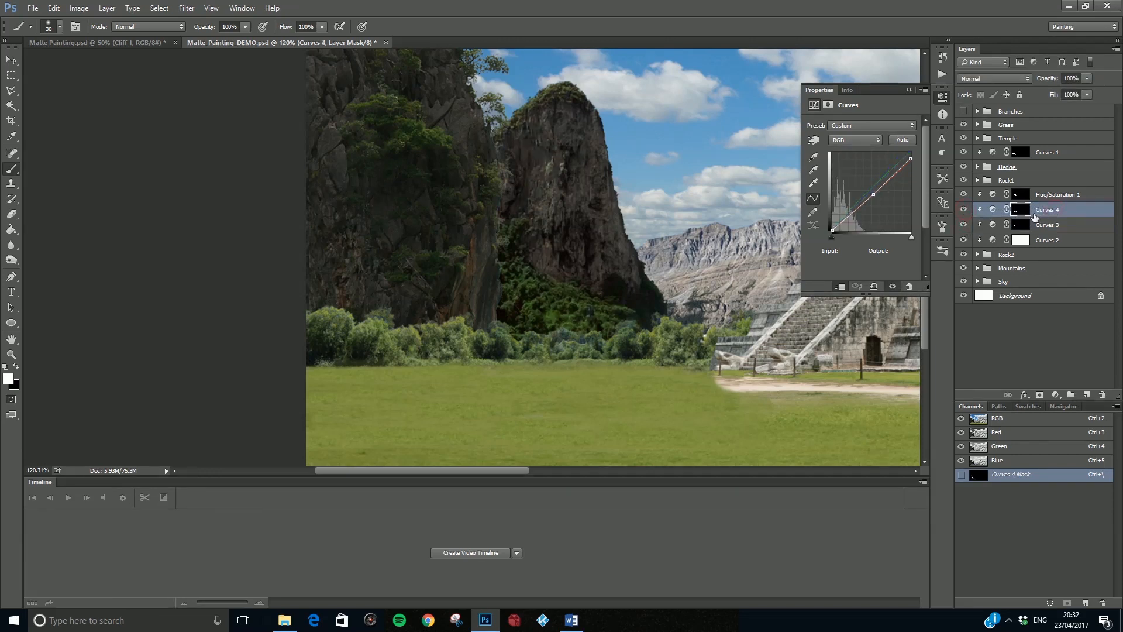
pyautogui.click(1087, 79)
pyautogui.click(1111, 83)
pyautogui.keyDown('alt'); pyautogui.scroll(-3, 643, 247); pyautogui.keyUp('alt')
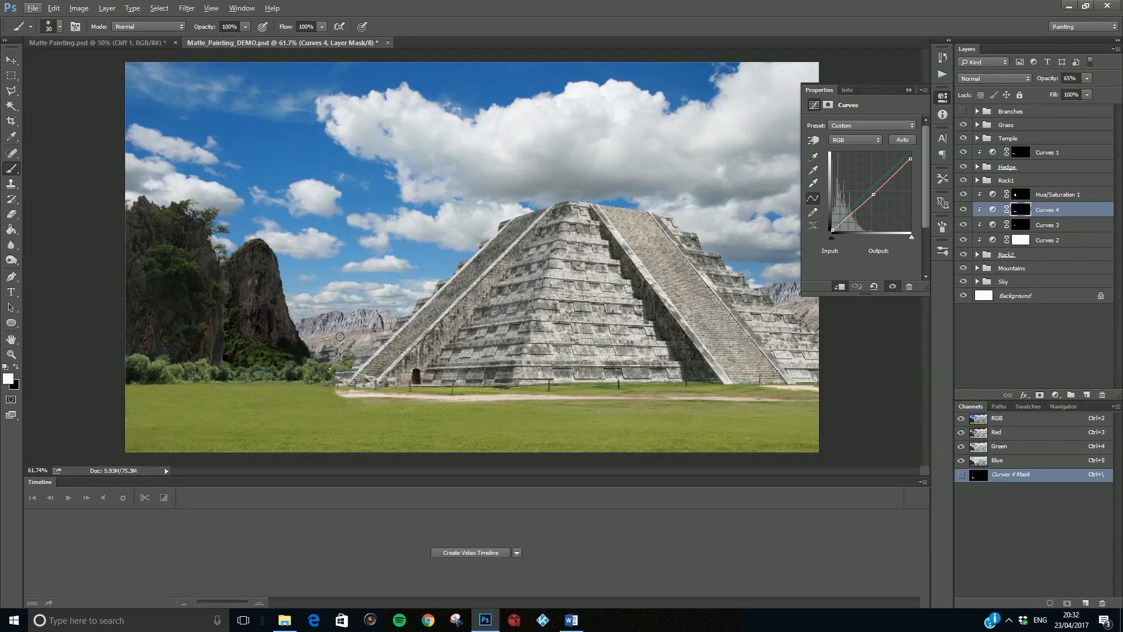
# Step: Add a Hue/Saturation adjustment above the Mountains group, check the finished reference painting, and set the saturation to -10
pyautogui.click(1053, 268)
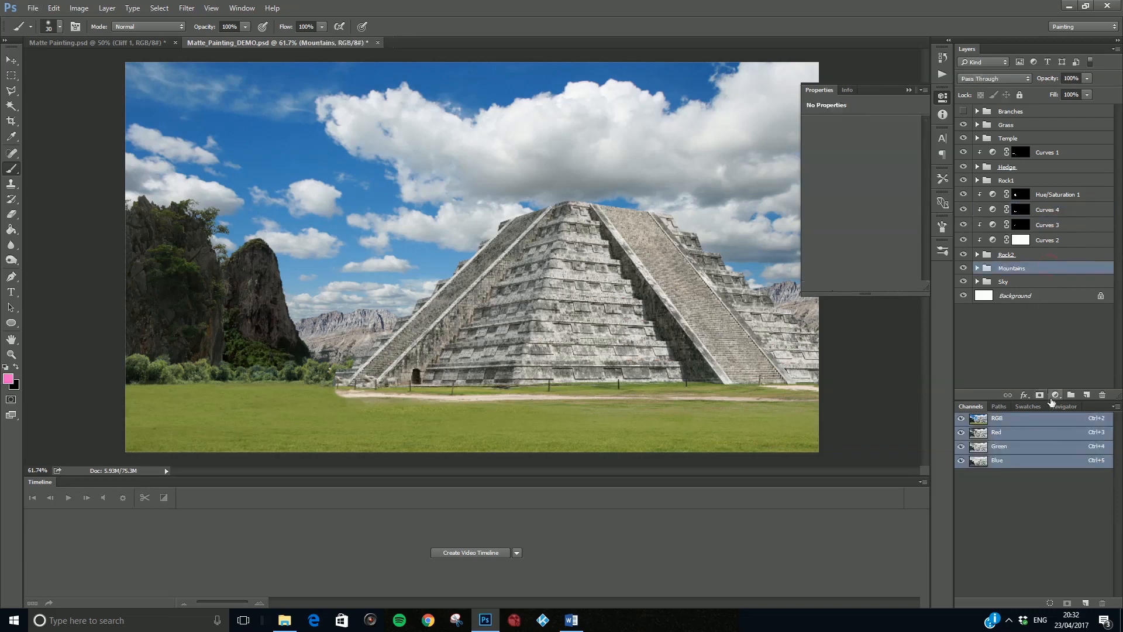
pyautogui.click(1054, 396)
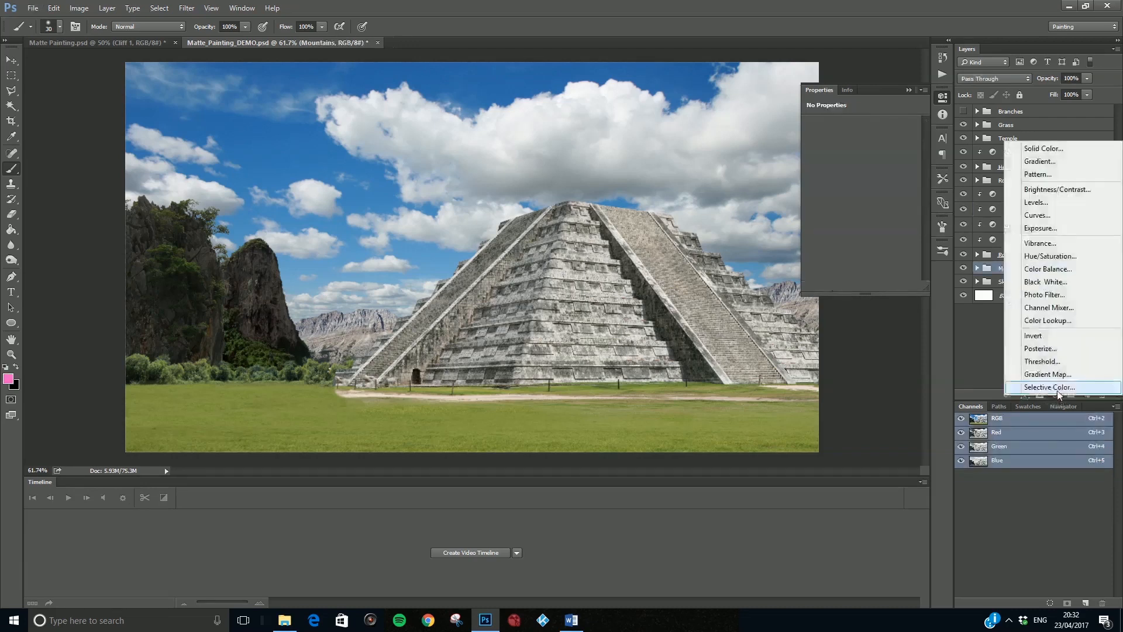
pyautogui.click(1056, 258)
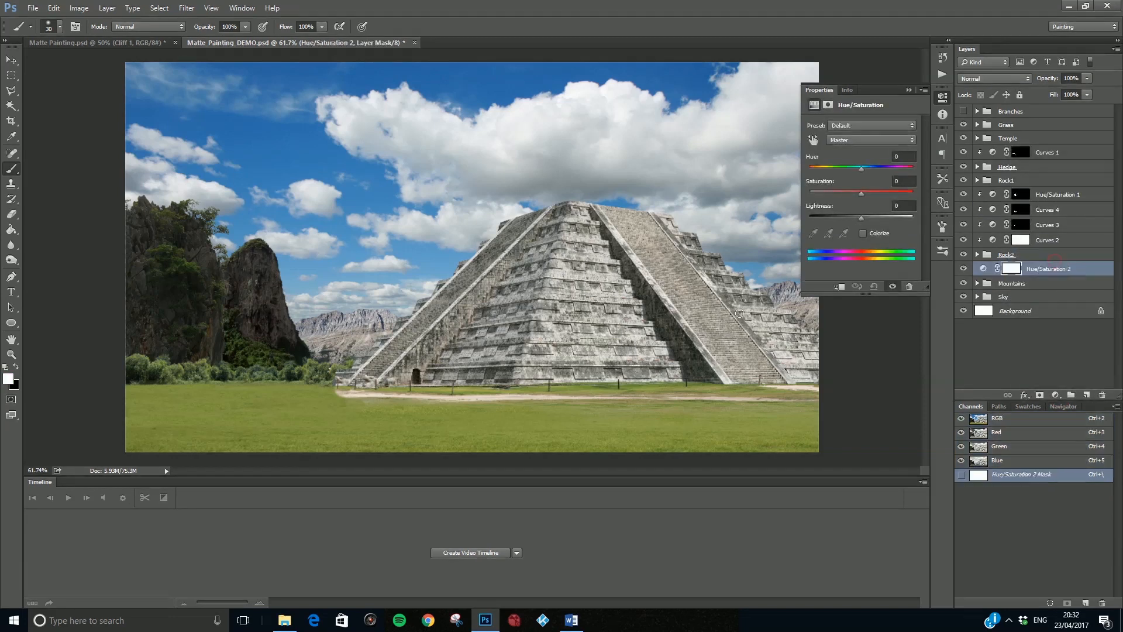
pyautogui.click(82, 43)
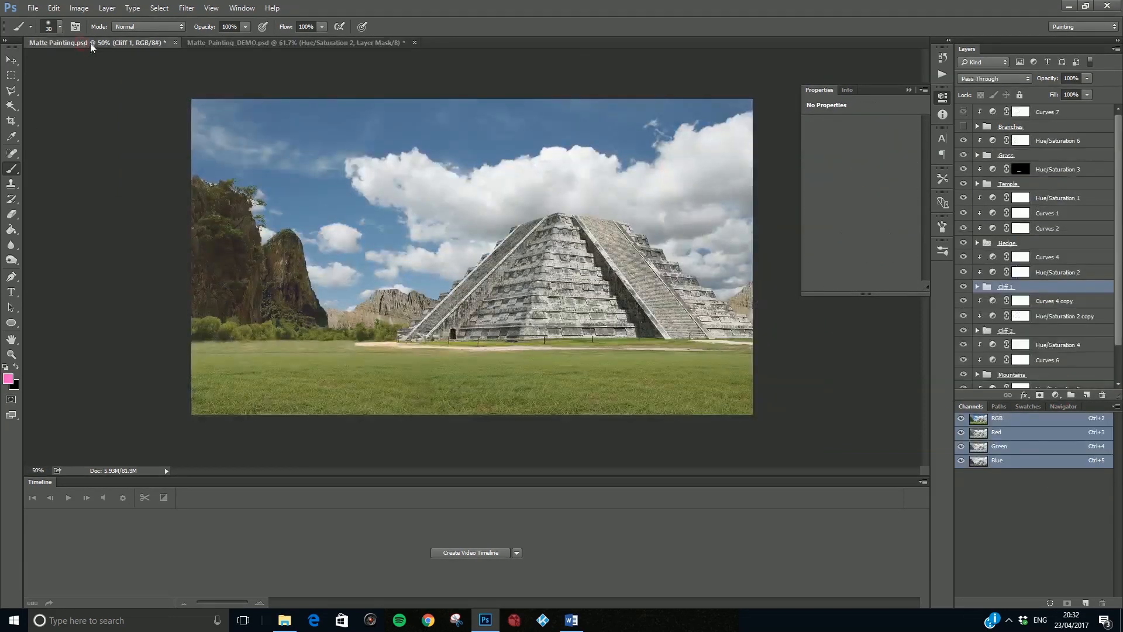
pyautogui.click(252, 44)
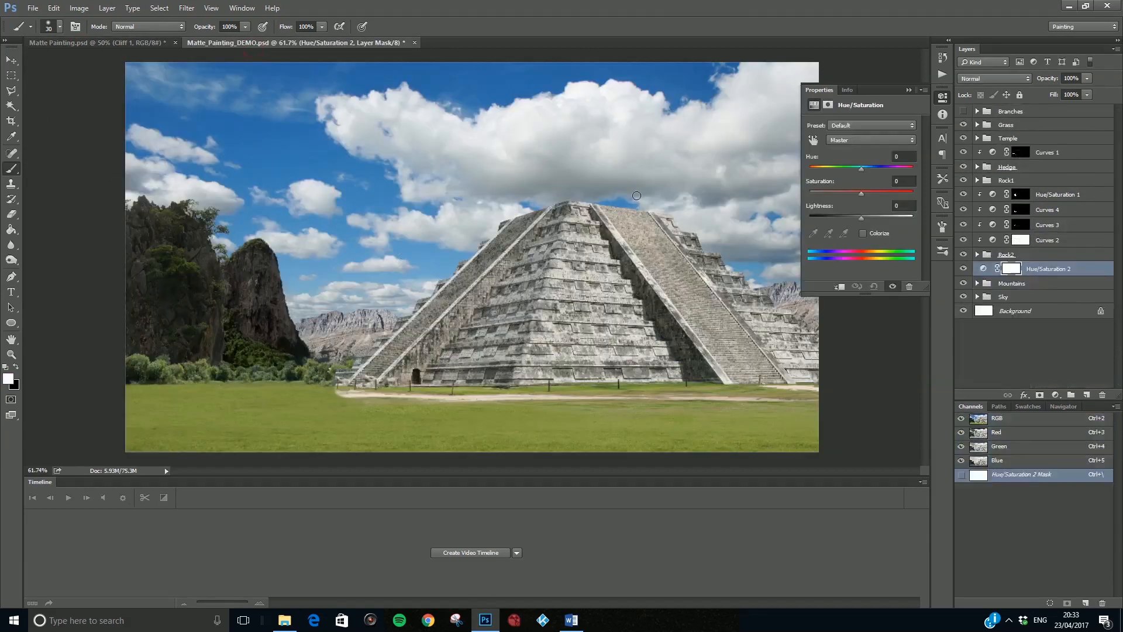
pyautogui.moveTo(862, 194); pyautogui.dragTo(856, 198)
pyautogui.scroll(8, 292, 328)
pyautogui.press('alt')
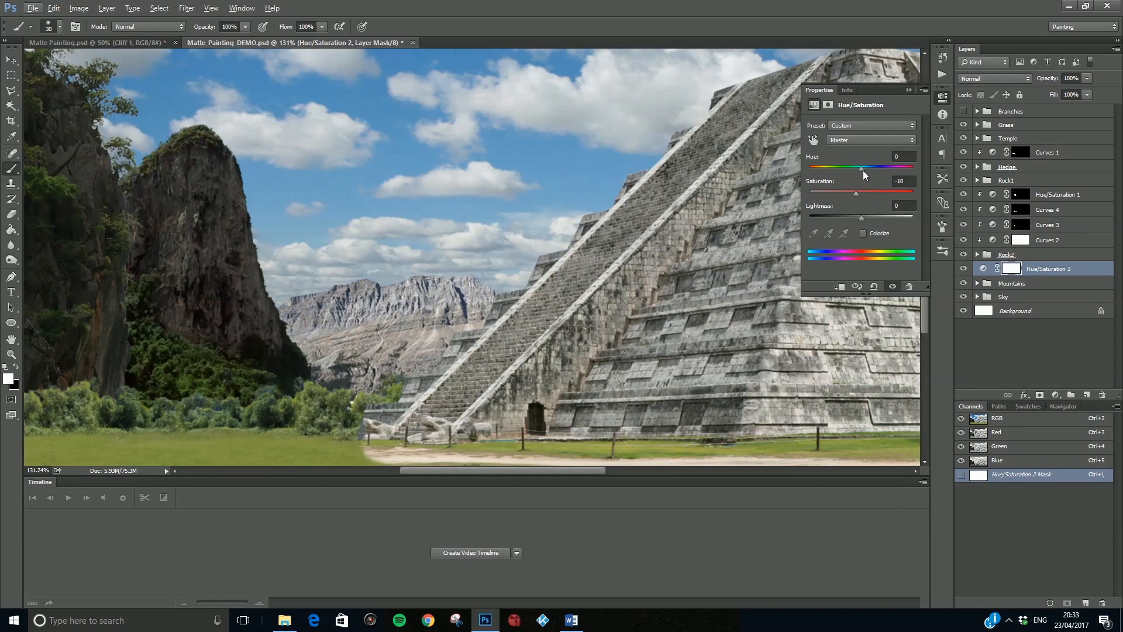
# Step: Try shifting the hue of Hue/Saturation 2 to +17
pyautogui.moveTo(862, 169); pyautogui.dragTo(870, 171)
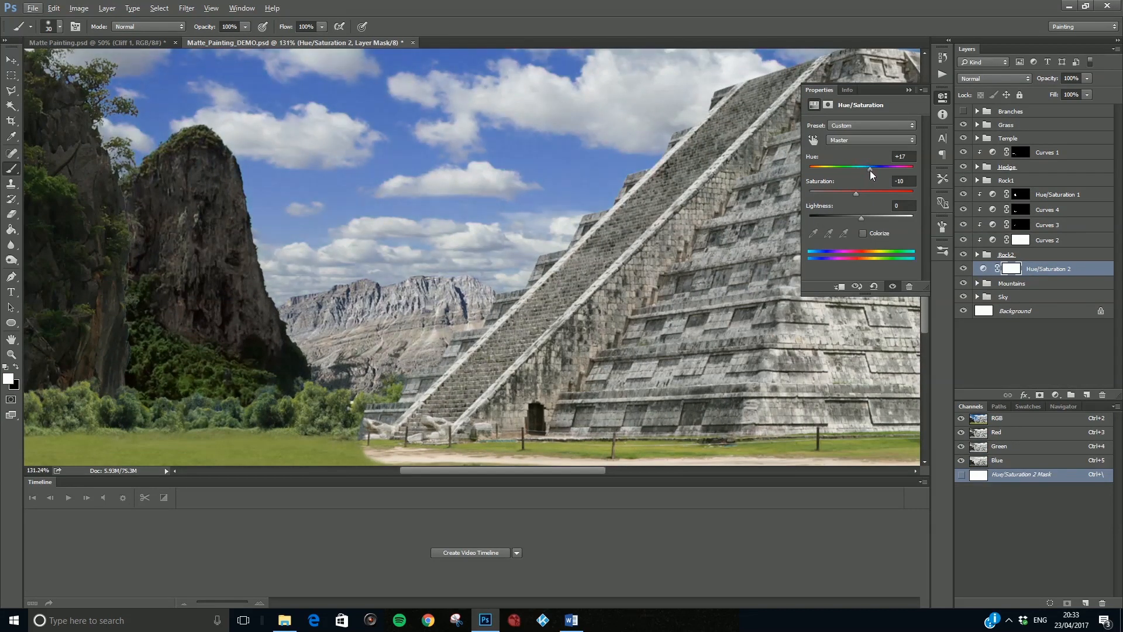
pyautogui.moveTo(870, 170)
pyautogui.mouseDown()
pyautogui.moveTo(904, 174)
pyautogui.moveTo(859, 180)
pyautogui.mouseUp()
pyautogui.hotkey('ctrl', 'z')
# Step: Clip Hue/Saturation 2 to the Mountains group, resetting its hue to 0 and setting its saturation to -18
pyautogui.keyDown('alt'); pyautogui.click(1039, 273); pyautogui.keyUp('alt')
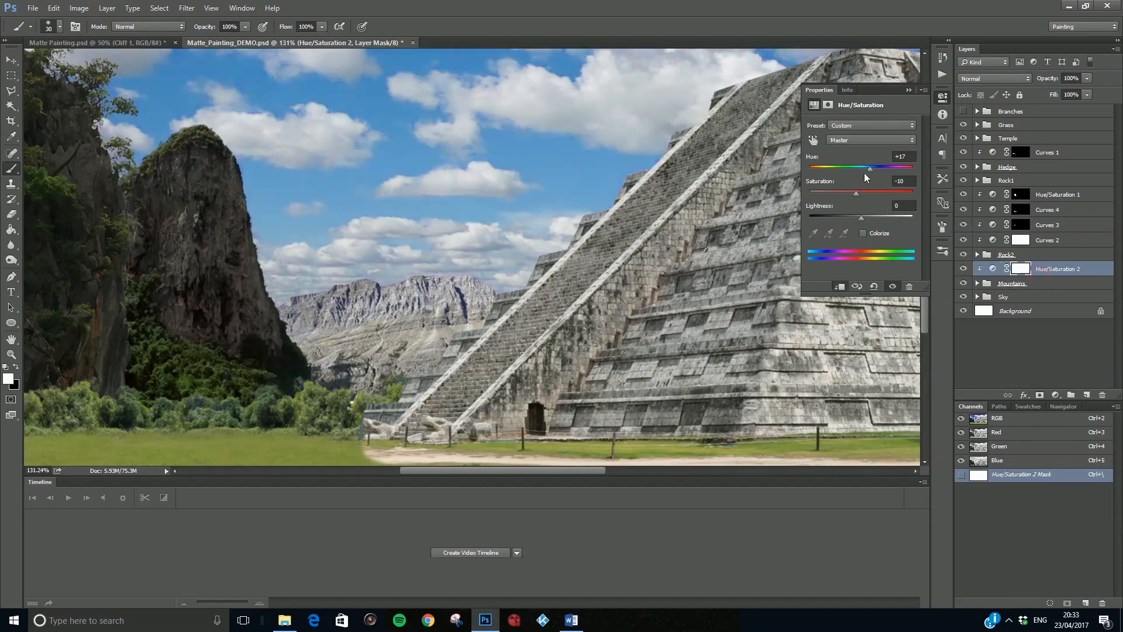
pyautogui.moveTo(870, 170)
pyautogui.mouseDown()
pyautogui.moveTo(847, 177)
pyautogui.moveTo(879, 186)
pyautogui.moveTo(816, 187)
pyautogui.moveTo(861, 181)
pyautogui.mouseUp()
pyautogui.click(904, 156)
pyautogui.press('BackSpace')
pyautogui.write('0')
pyautogui.press('Return')
pyautogui.moveTo(853, 199); pyautogui.dragTo(852, 199)
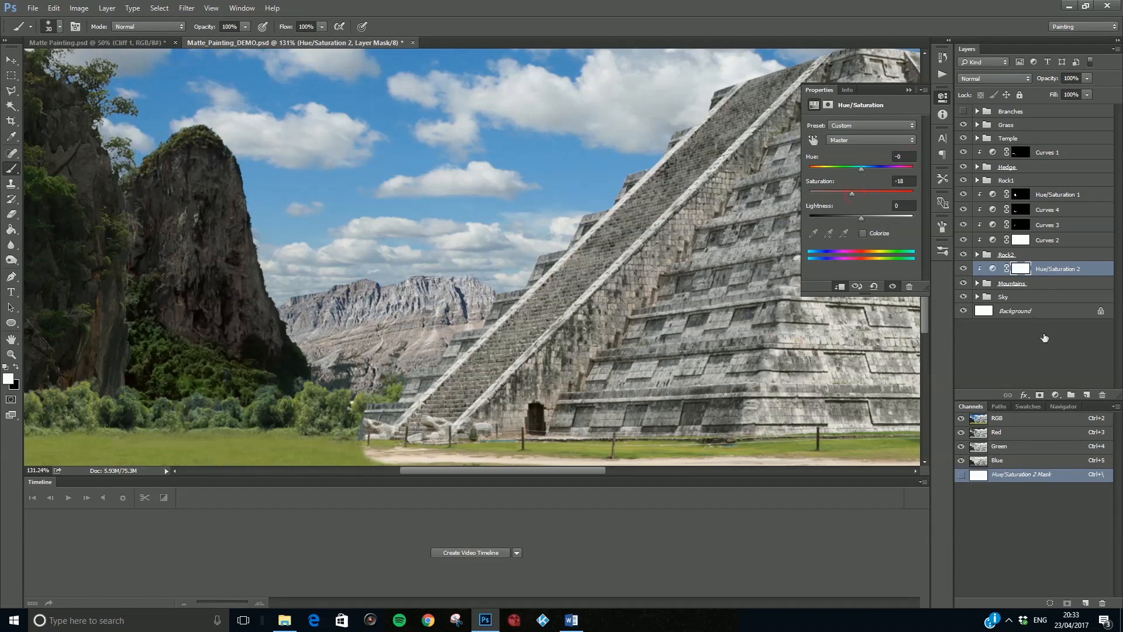
# Step: Add a Curves adjustment above Hue/Saturation 2 and clip it to the Mountains group
pyautogui.click(1055, 395)
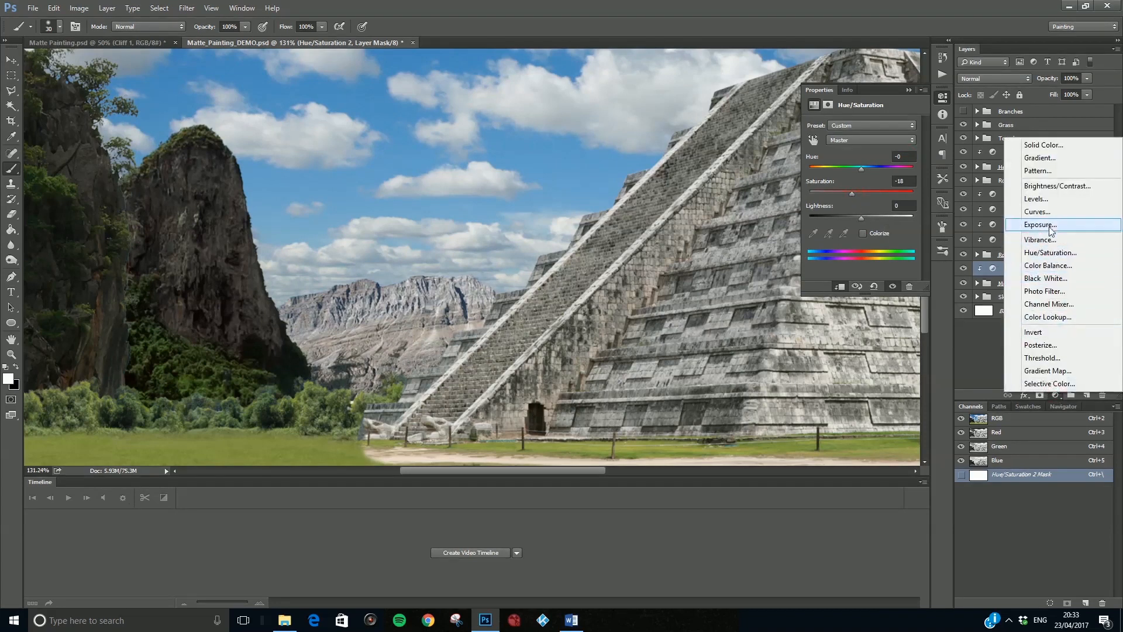
pyautogui.click(1043, 212)
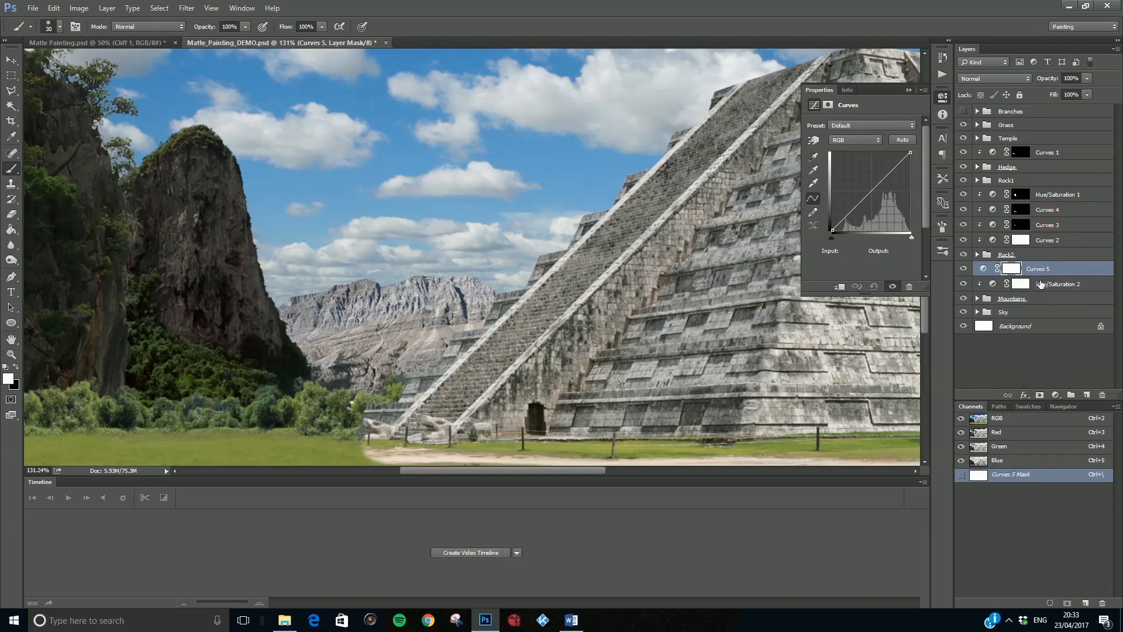
pyautogui.keyDown('alt'); pyautogui.click(1047, 276); pyautogui.keyUp('alt')
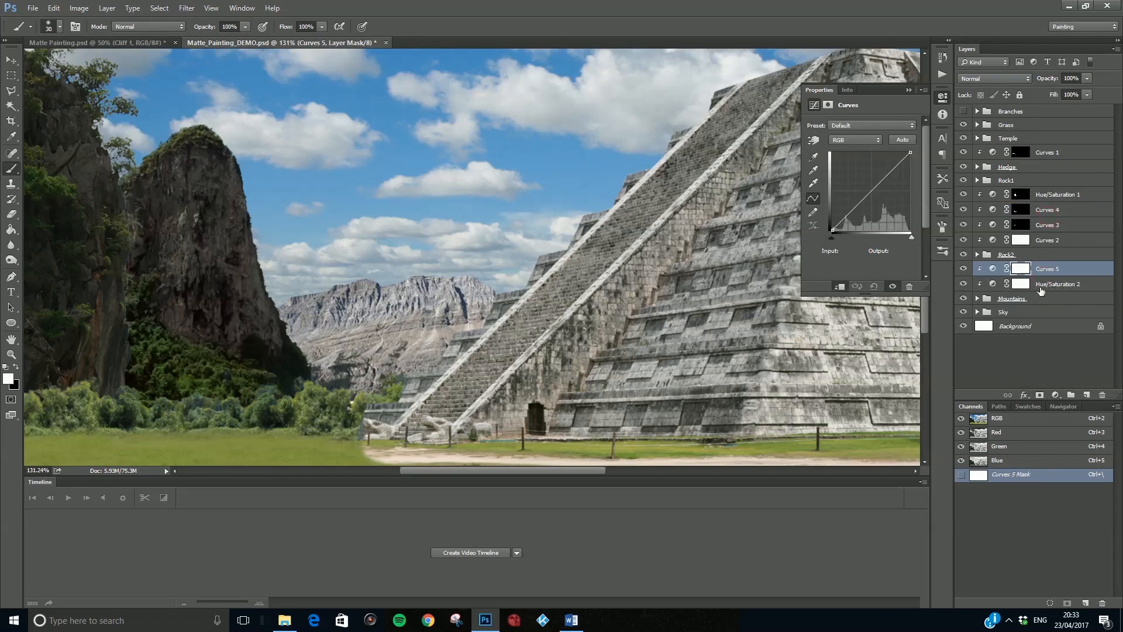
# Step: Try a midtone point on the blue channel of Curves 5, at input 118 and output 123
pyautogui.click(857, 142)
pyautogui.click(853, 171)
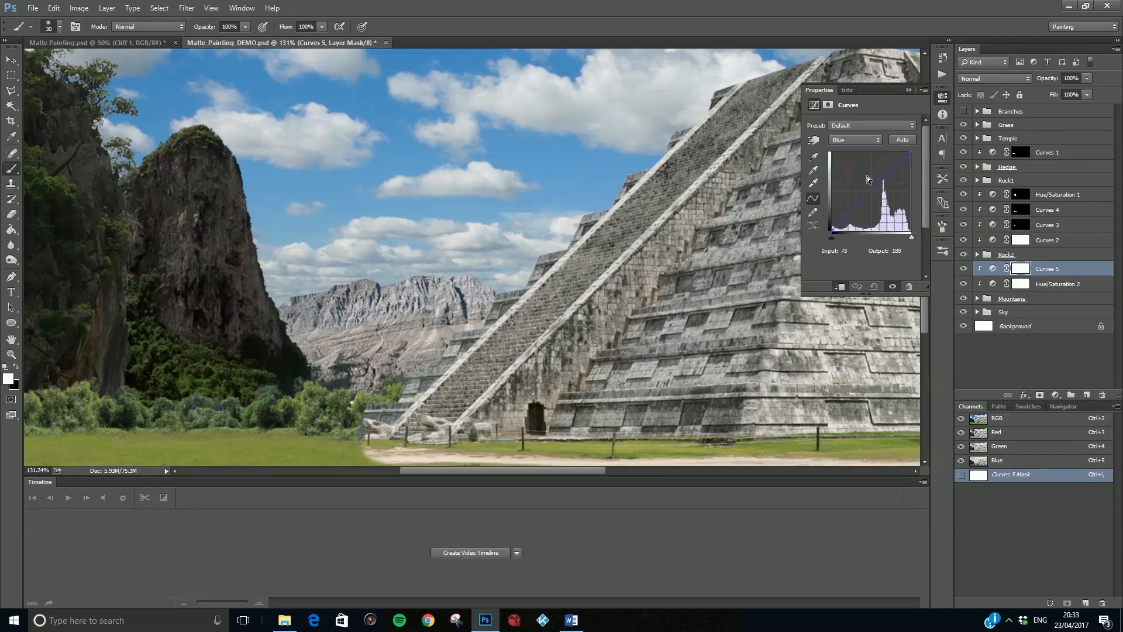
pyautogui.click(870, 190)
pyautogui.moveTo(870, 190); pyautogui.dragTo(870, 193)
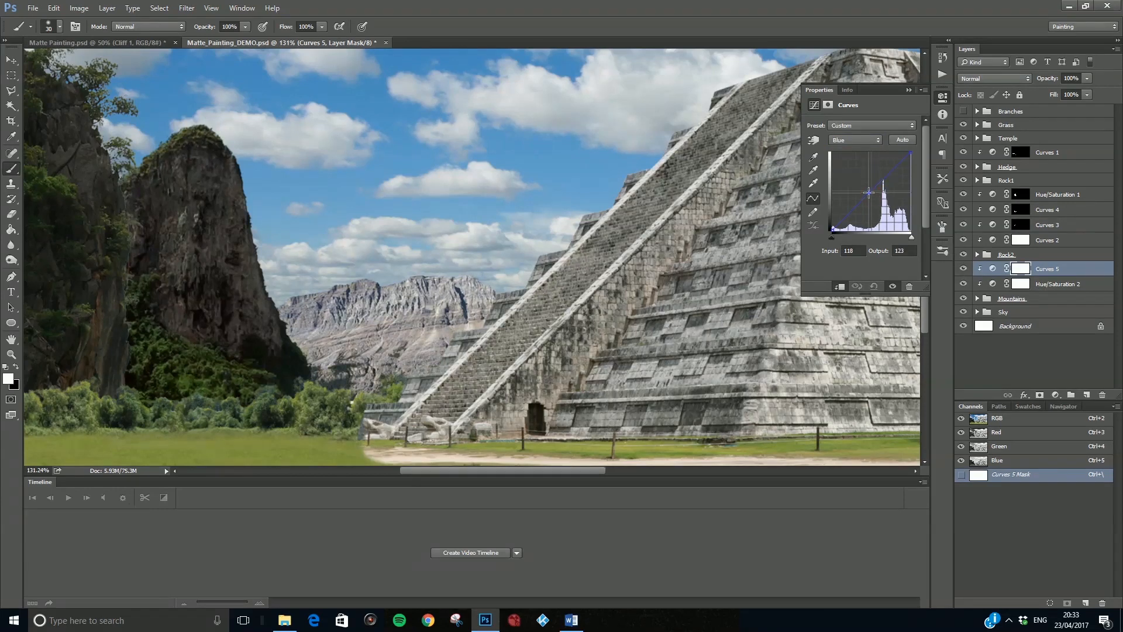
pyautogui.moveTo(868, 192); pyautogui.dragTo(911, 210)
# Step: Lower the red channel midtones of Curves 5 to input 130, output 117, and compare the mountains with and without it
pyautogui.click(863, 144)
pyautogui.click(857, 157)
pyautogui.click(872, 192)
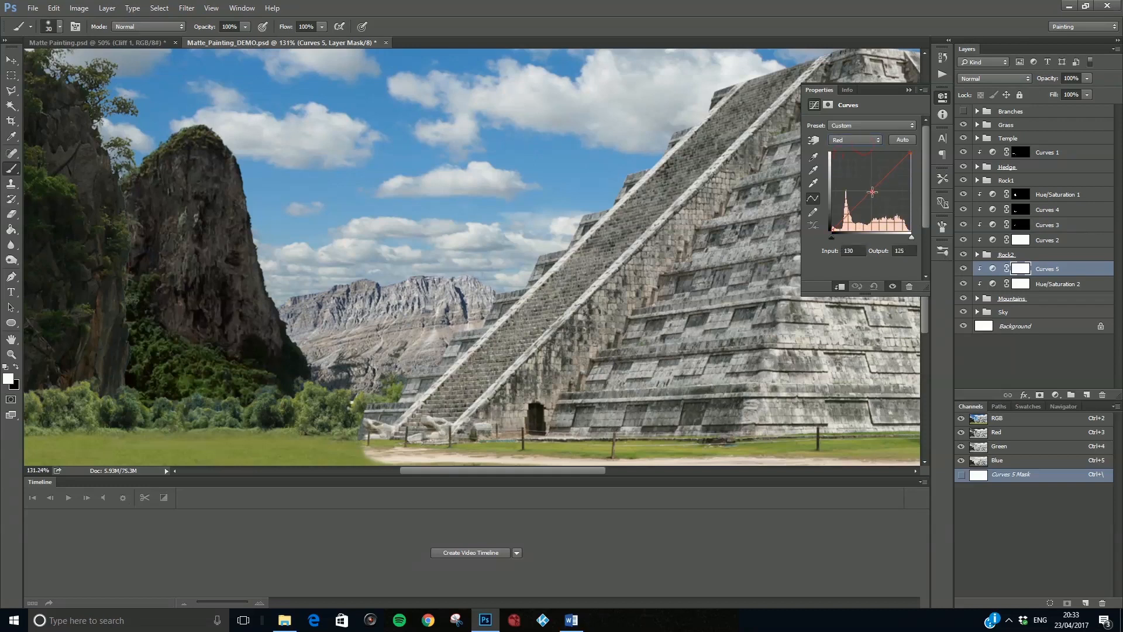
pyautogui.moveTo(872, 193); pyautogui.dragTo(872, 194)
pyautogui.click(963, 269)
pyautogui.click(964, 269)
pyautogui.scroll(-5, 530, 307)
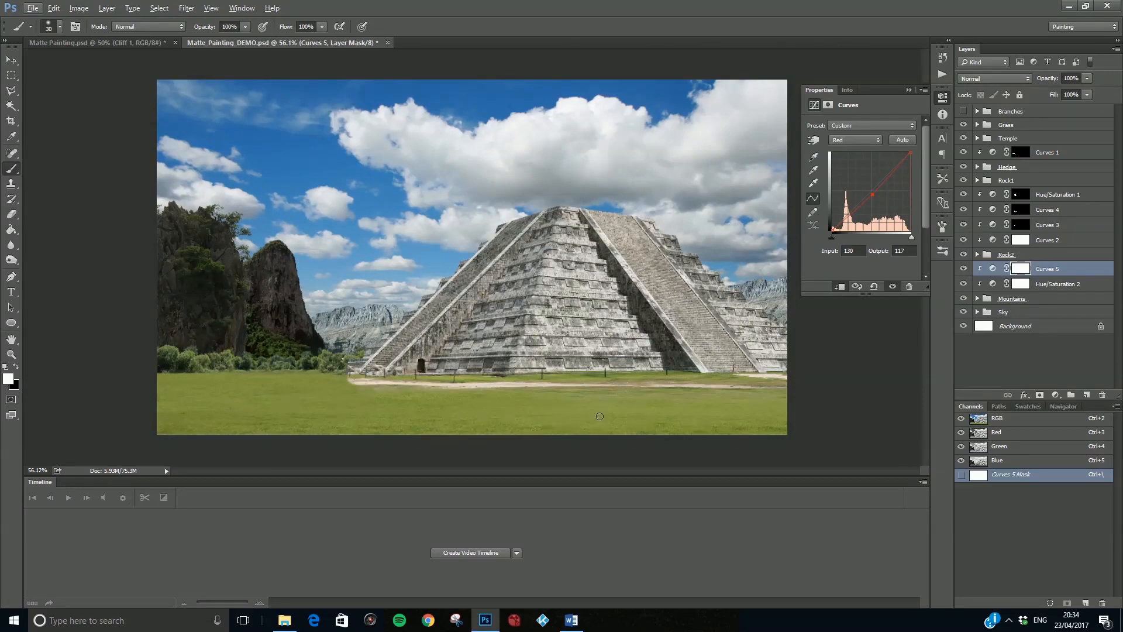
pyautogui.scroll(1, 252, 421)
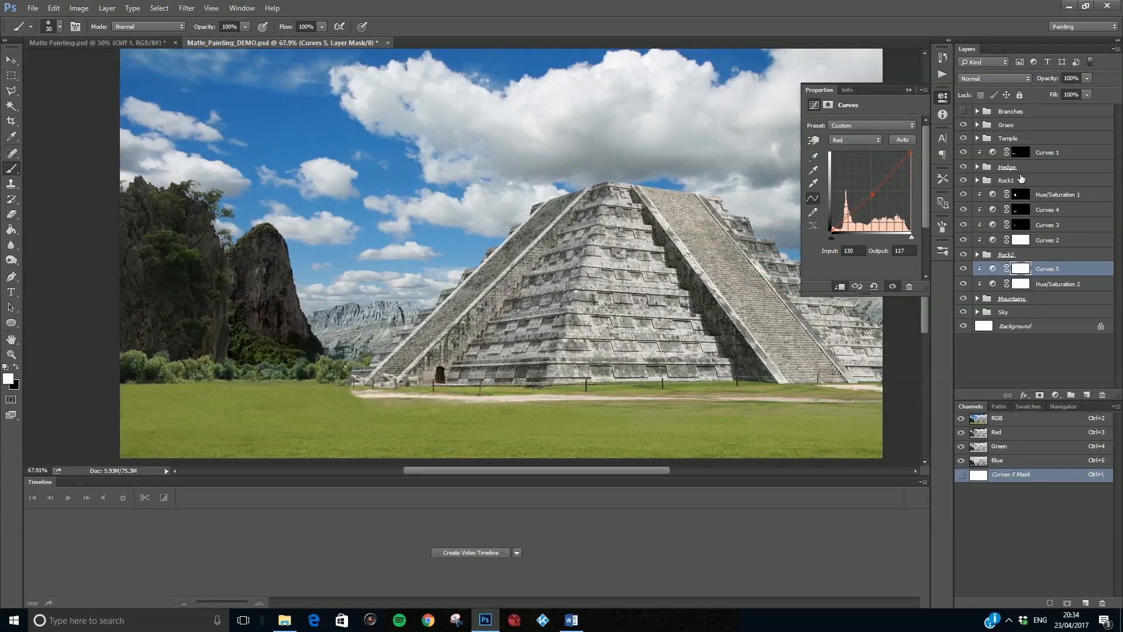
# Step: Add a Hue/Saturation adjustment clipped to the Temple group, testing saturation at +100 before setting it to +12
pyautogui.click(1015, 139)
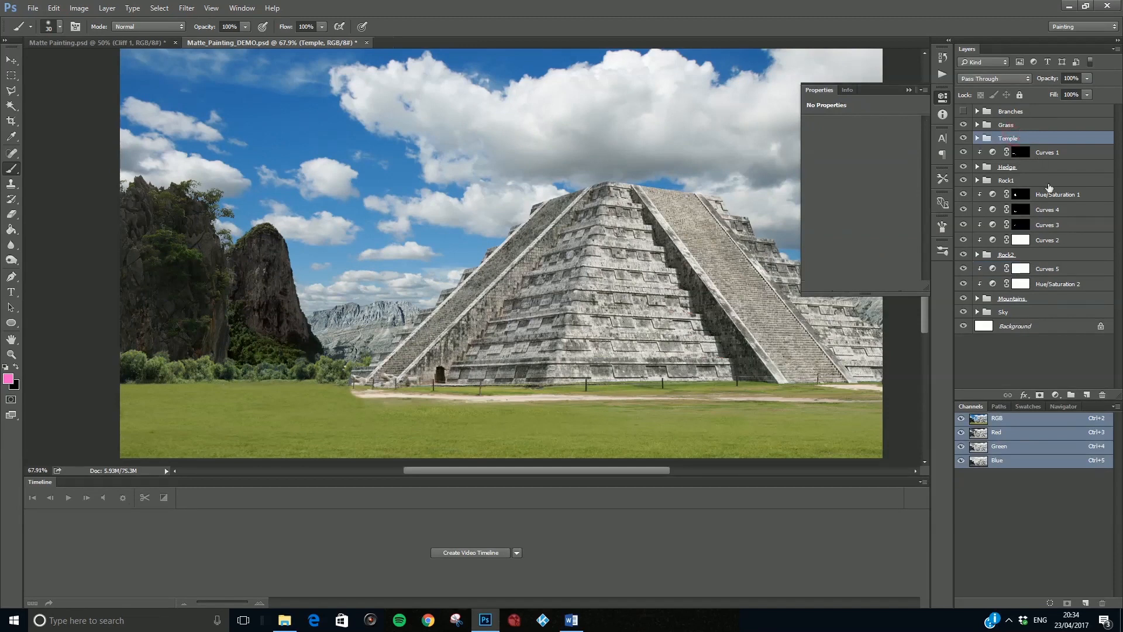
pyautogui.click(1055, 396)
pyautogui.click(1058, 263)
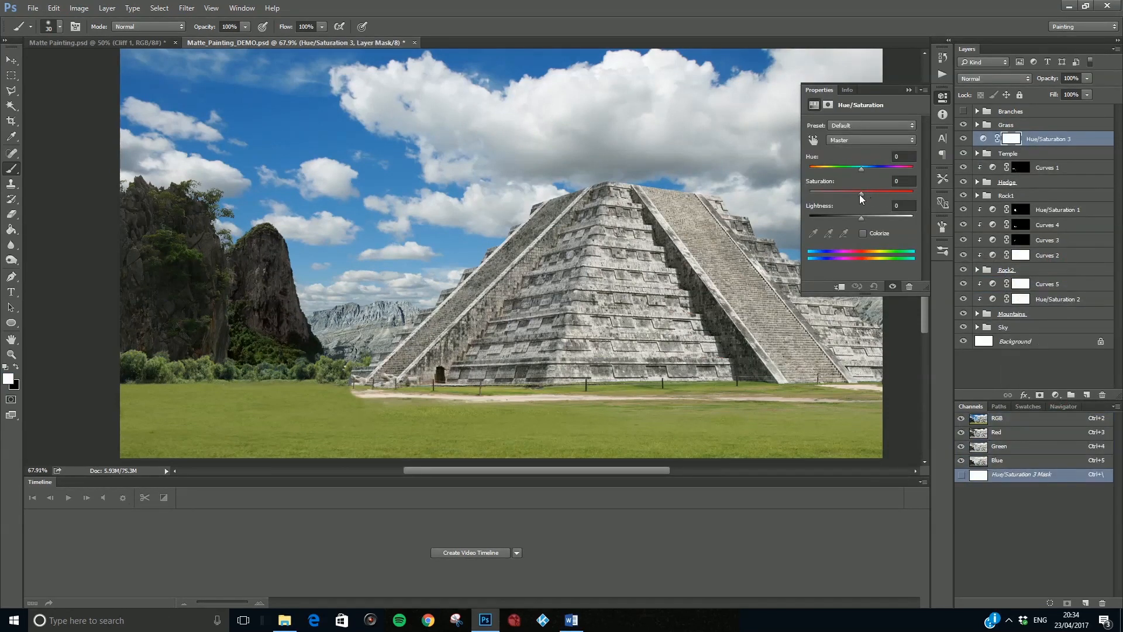
pyautogui.moveTo(868, 199); pyautogui.dragTo(916, 205)
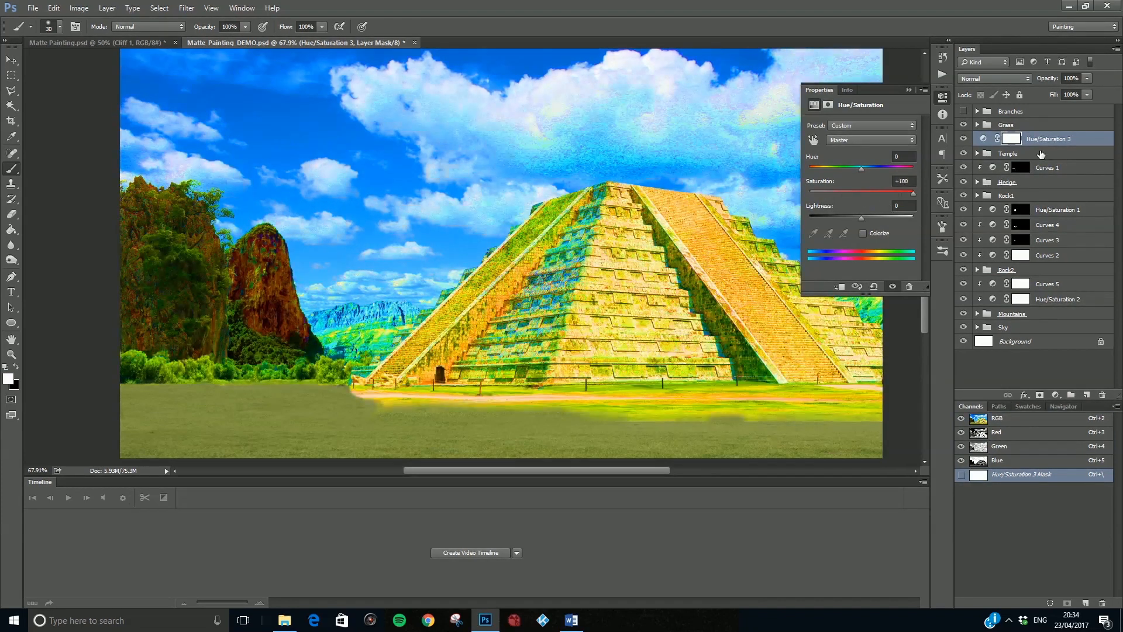
pyautogui.keyDown('alt'); pyautogui.click(1040, 143); pyautogui.keyUp('alt')
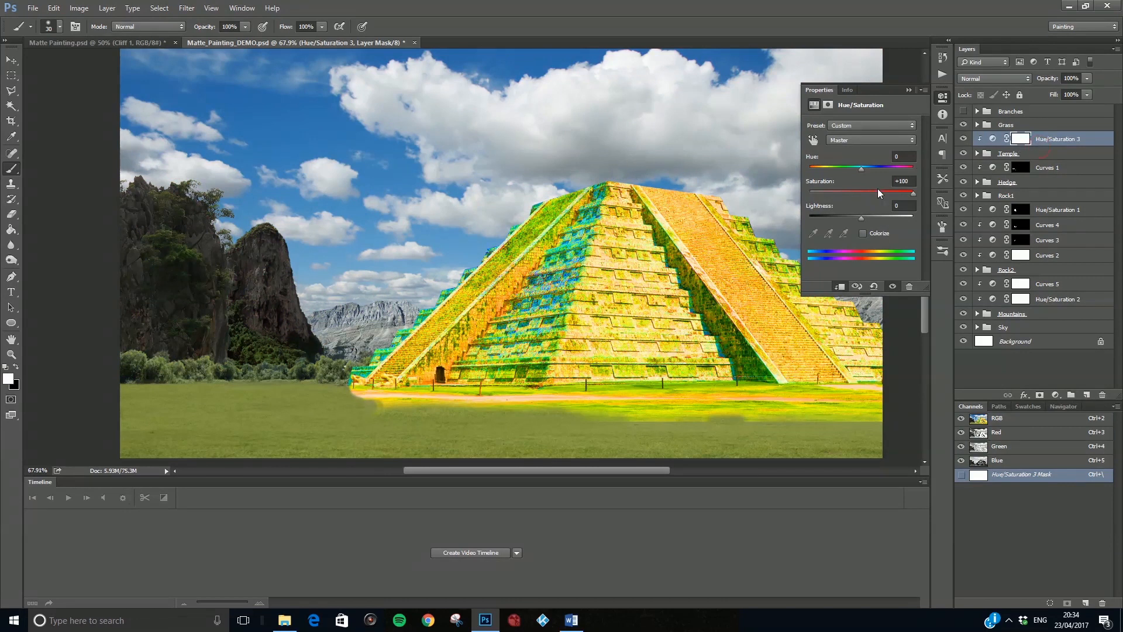
pyautogui.click(874, 191)
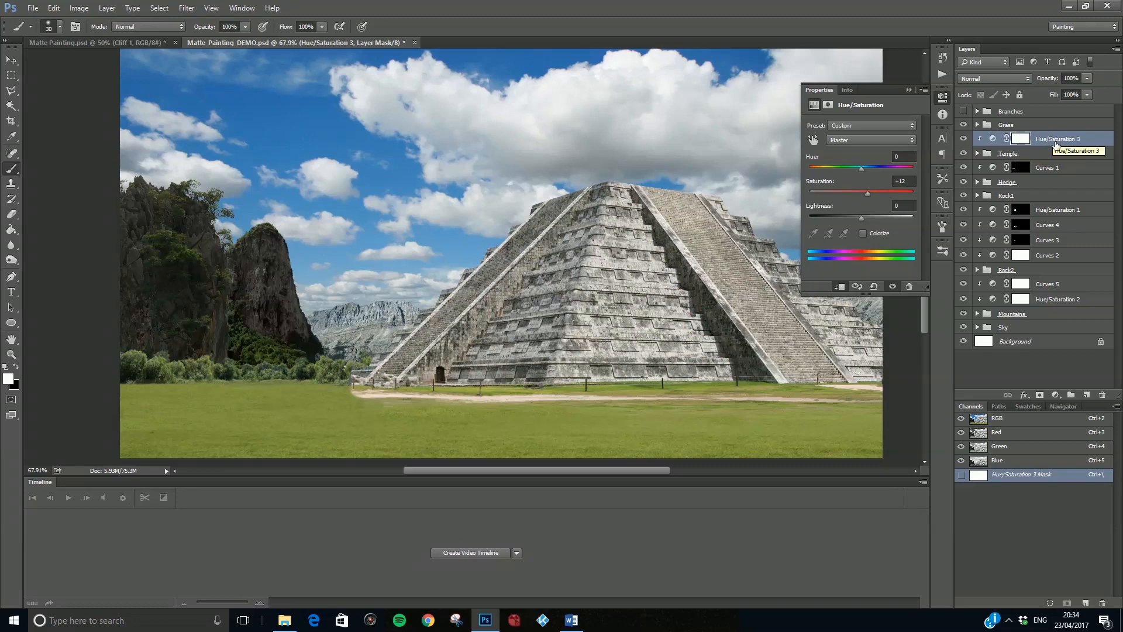
# Step: Duplicate Hue/Saturation 3, clip the copy to the Grass group, and compare the grass with and without it
pyautogui.moveTo(1054, 141); pyautogui.dragTo(1087, 393)
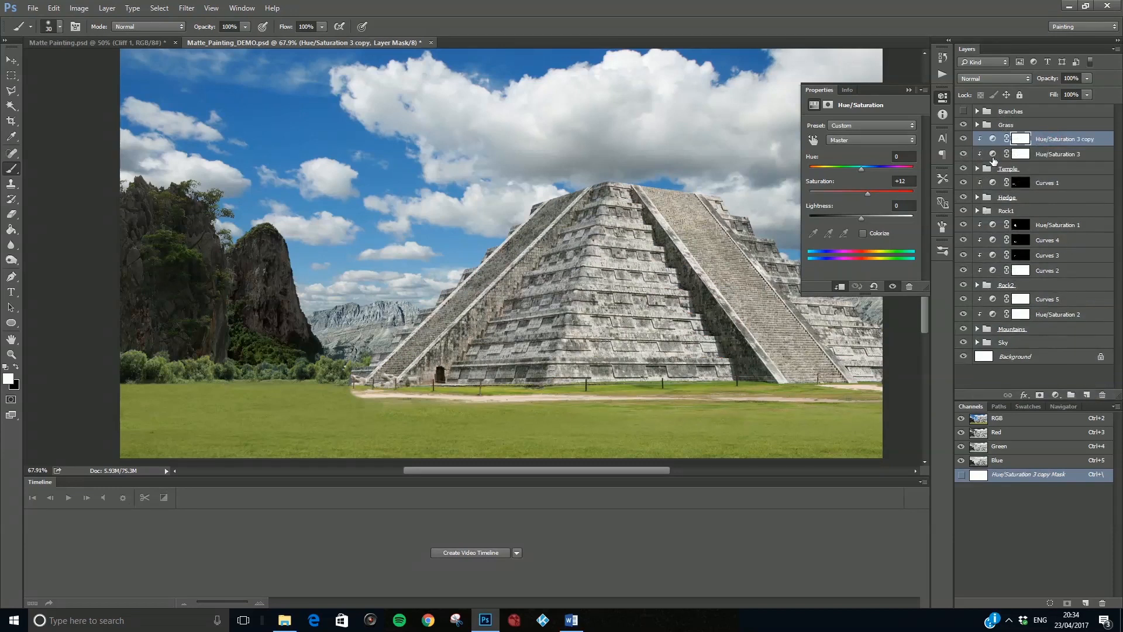
pyautogui.moveTo(1037, 141); pyautogui.dragTo(1041, 118)
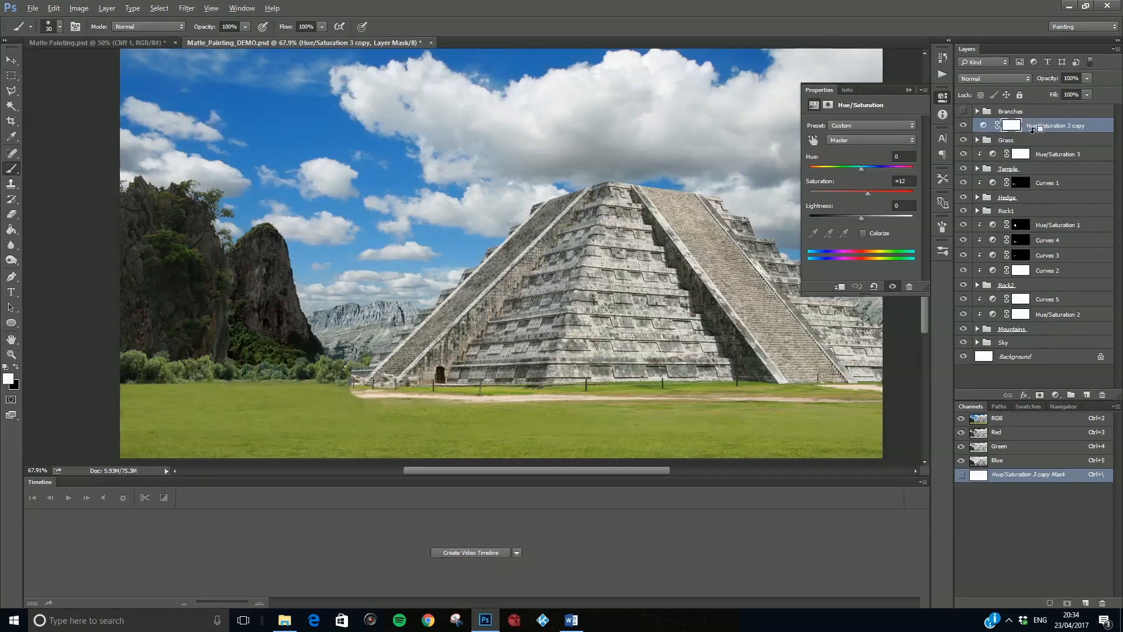
pyautogui.keyDown('alt'); pyautogui.click(1032, 132); pyautogui.keyUp('alt')
pyautogui.click(964, 125)
pyautogui.click(964, 125)
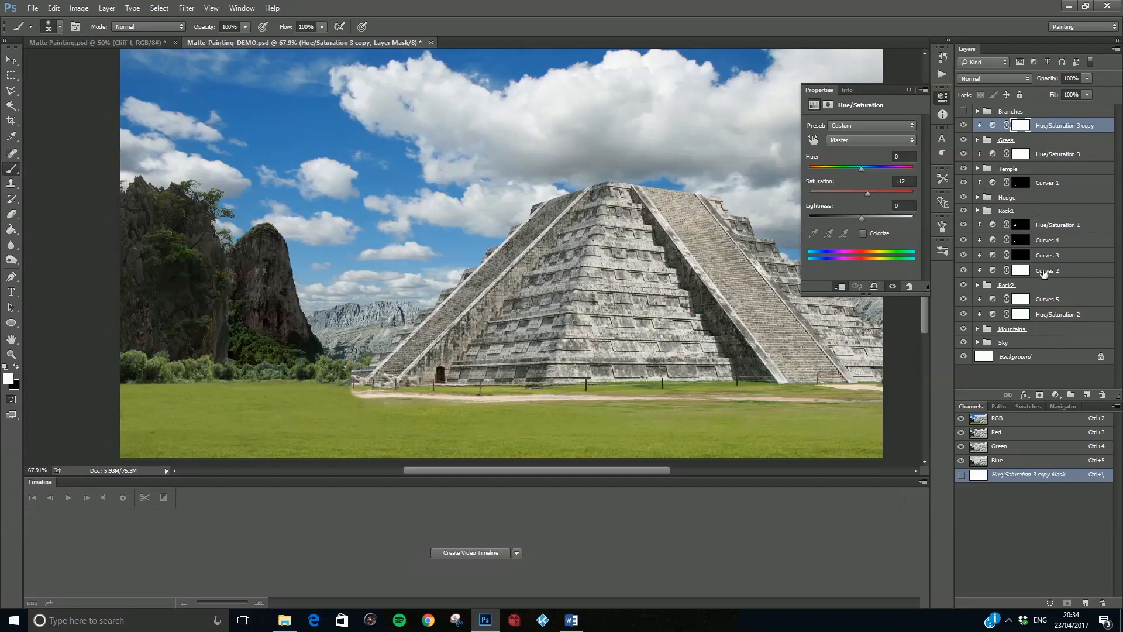
# Step: Add a Hue/Saturation adjustment above Curves 1, clip it to the Hedge group, and set its saturation to +18
pyautogui.click(1042, 184)
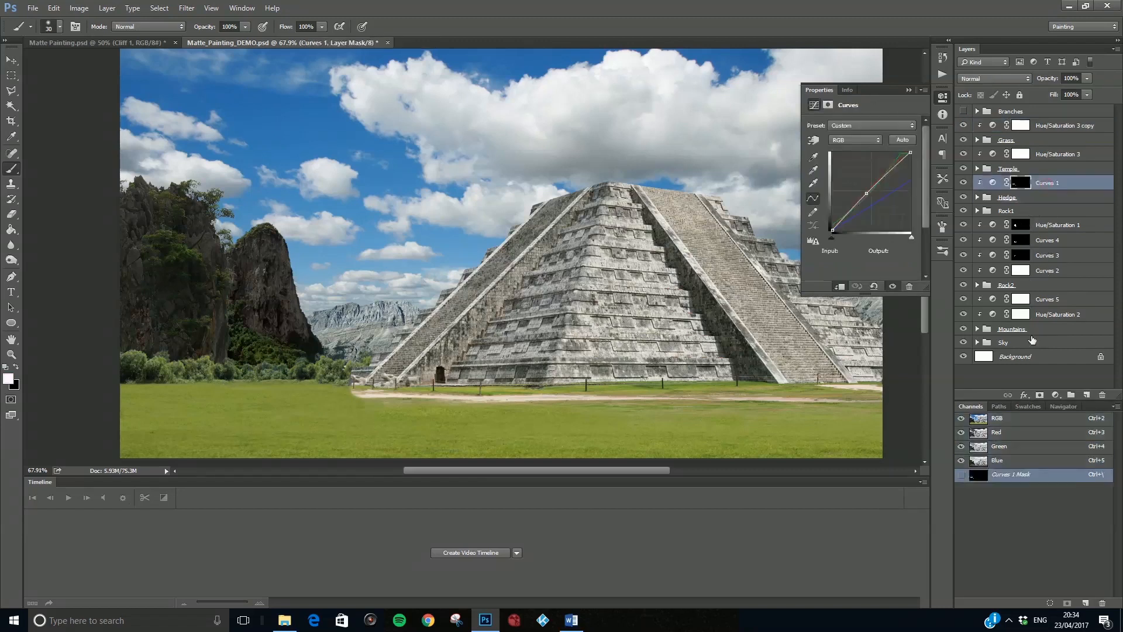
pyautogui.click(1056, 395)
pyautogui.click(1053, 253)
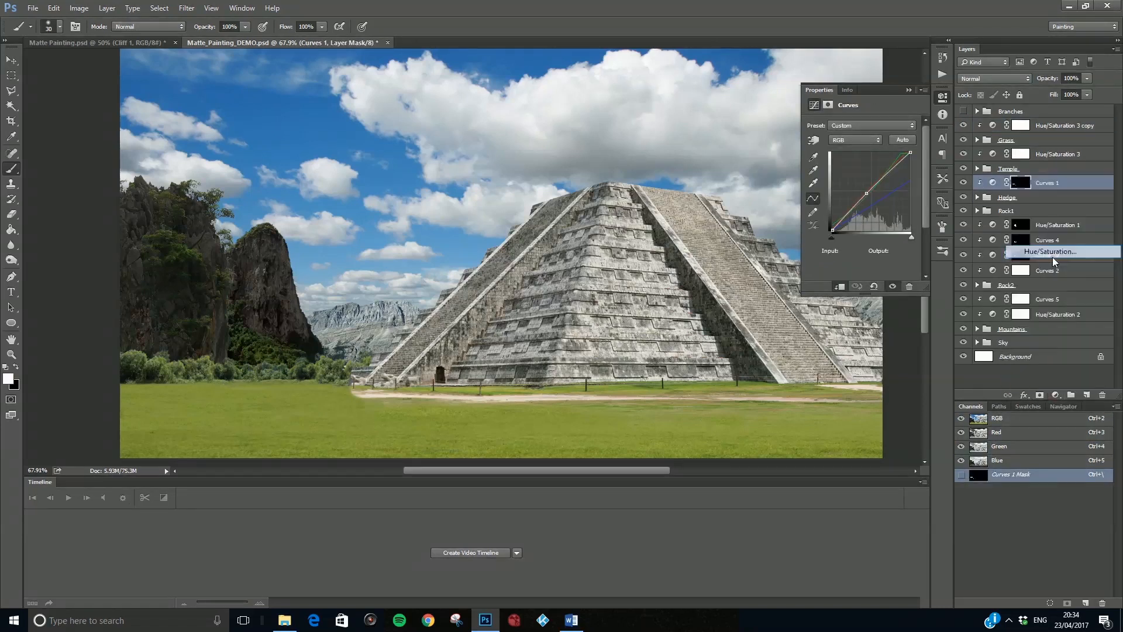
pyautogui.keyDown('alt'); pyautogui.click(1044, 188); pyautogui.keyUp('alt')
pyautogui.click(861, 195)
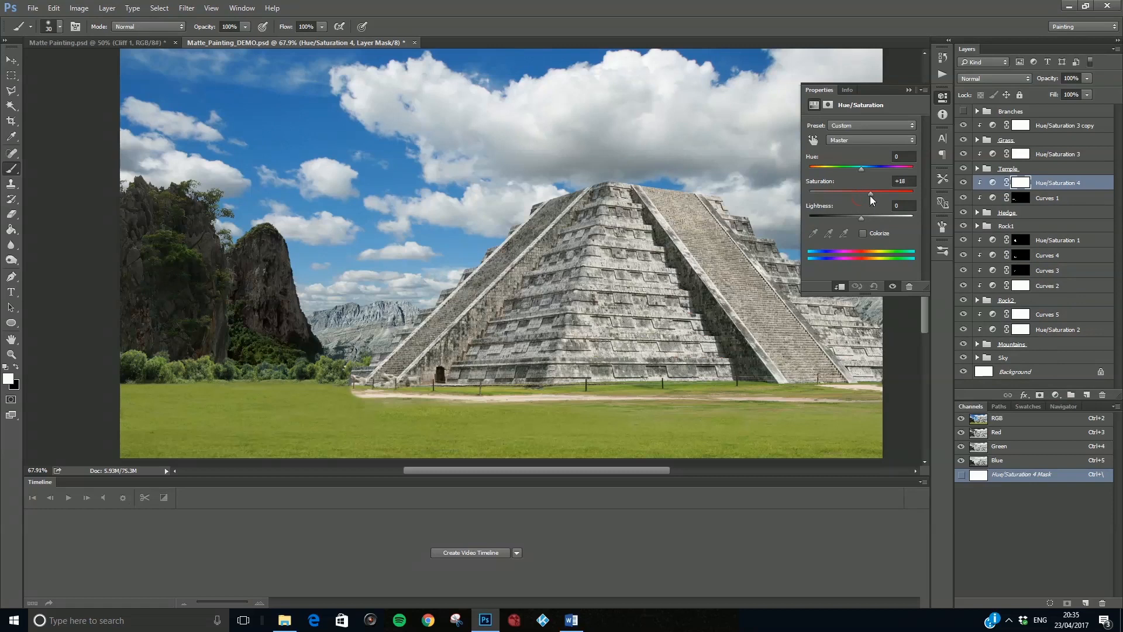
# Step: Identify the Rock1 group by toggling its visibility and add a Hue/Saturation adjustment clipped to it
pyautogui.click(1033, 227)
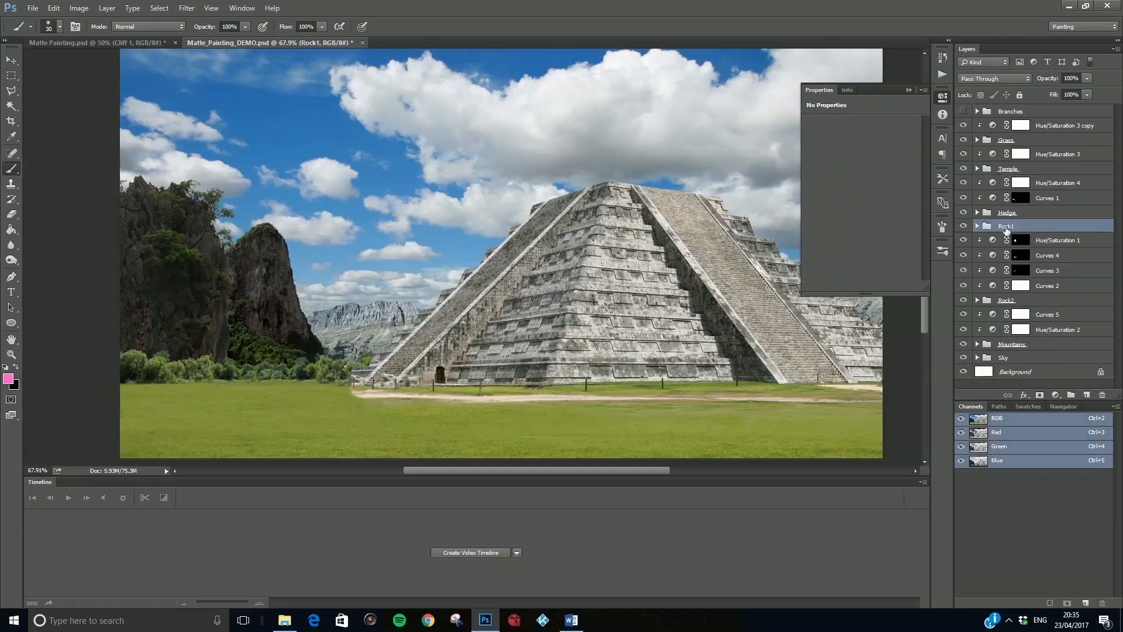
pyautogui.click(963, 227)
pyautogui.click(963, 227)
pyautogui.click(1055, 394)
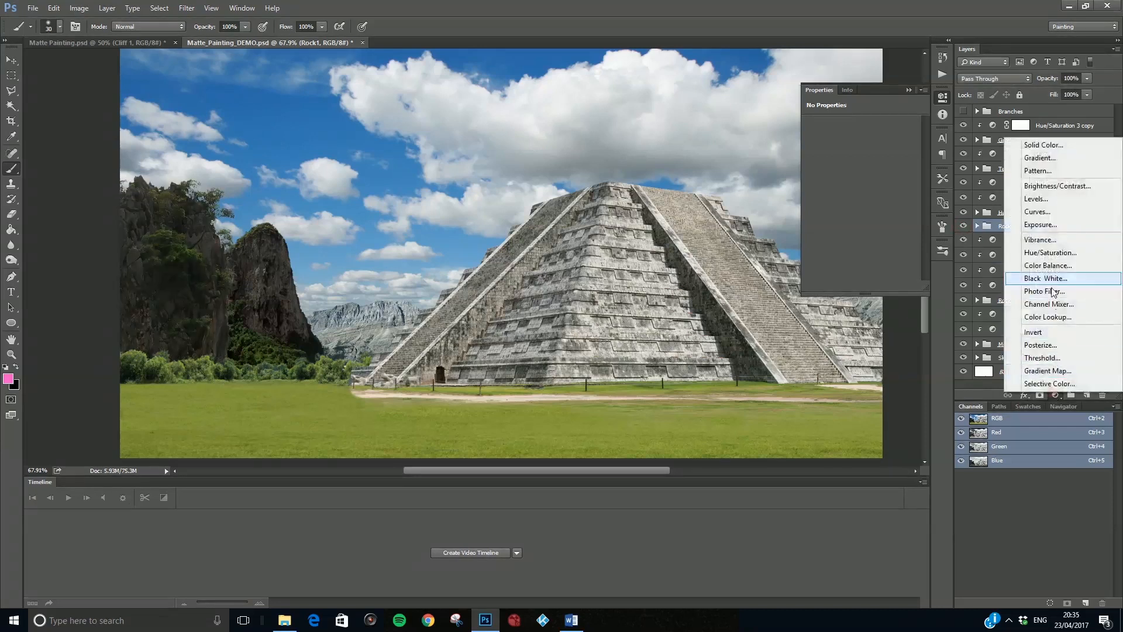
pyautogui.click(1036, 251)
pyautogui.keyDown('alt'); pyautogui.click(1028, 234); pyautogui.keyUp('alt')
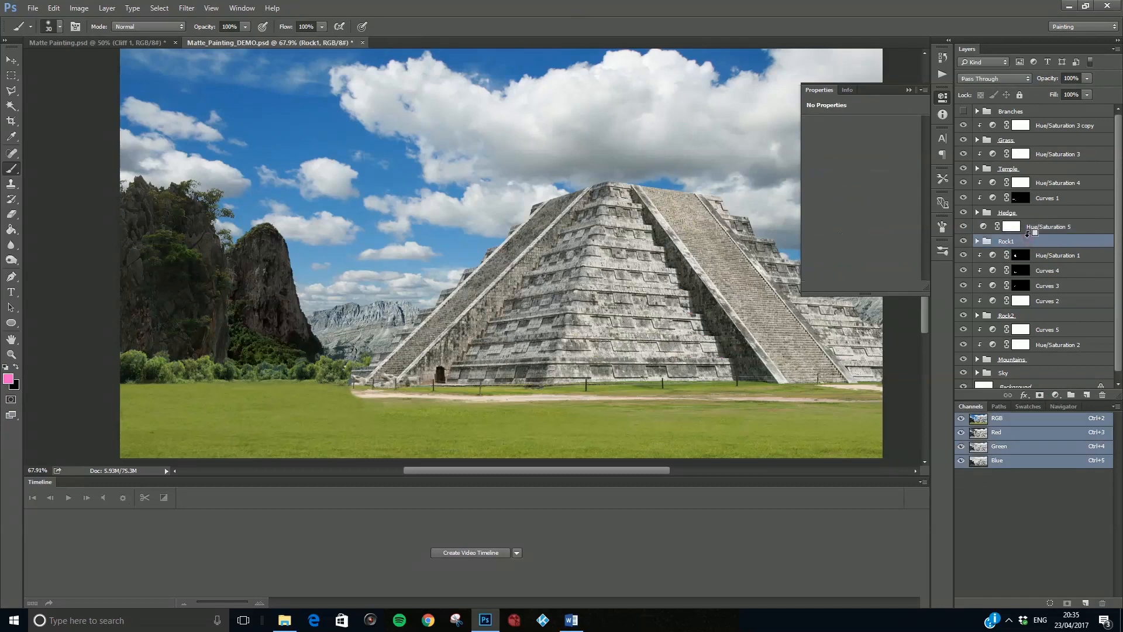
pyautogui.keyDown('alt'); pyautogui.click(1027, 234); pyautogui.keyUp('alt')
# Step: Lower the saturation of the Hue/Saturation 5 adjustment on the Rock1 group
pyautogui.click(994, 227)
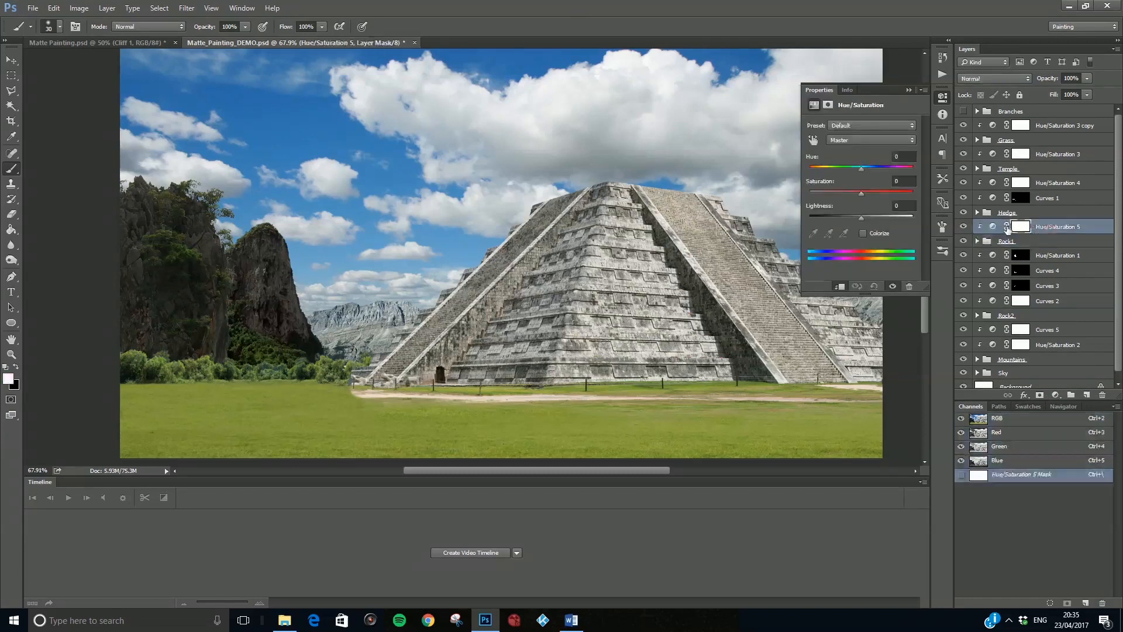
pyautogui.click(994, 228)
pyautogui.click(899, 181)
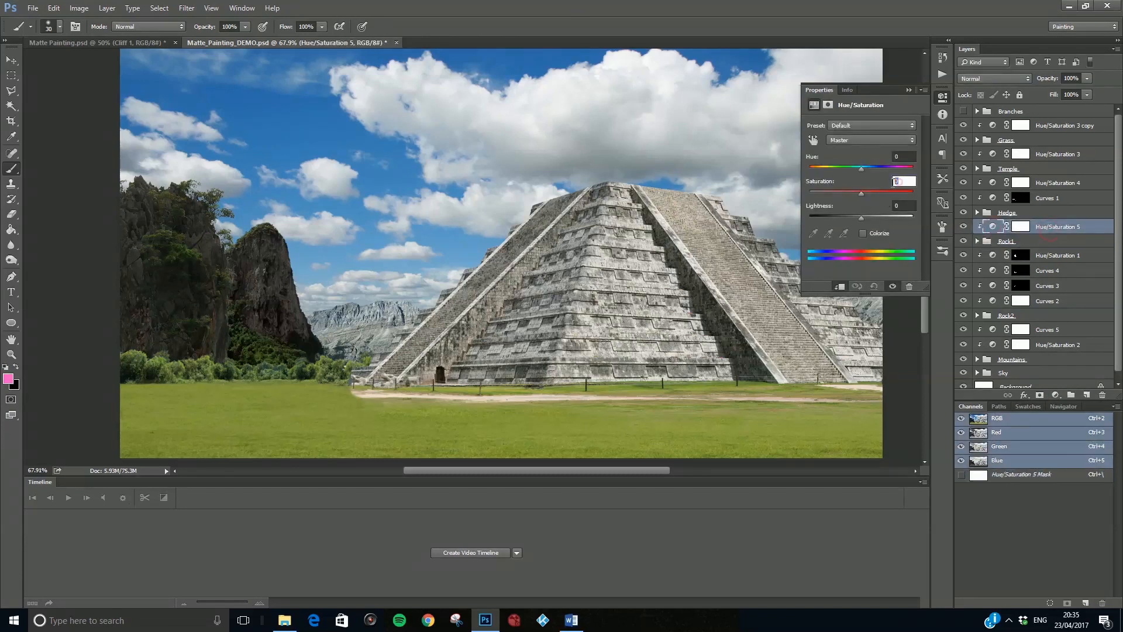
pyautogui.write('-6')
pyautogui.moveTo(861, 195); pyautogui.dragTo(837, 202)
# Step: Add a Hue/Saturation adjustment clipped to the Rock2 group, with saturation -37 and lightness +10
pyautogui.click(1020, 318)
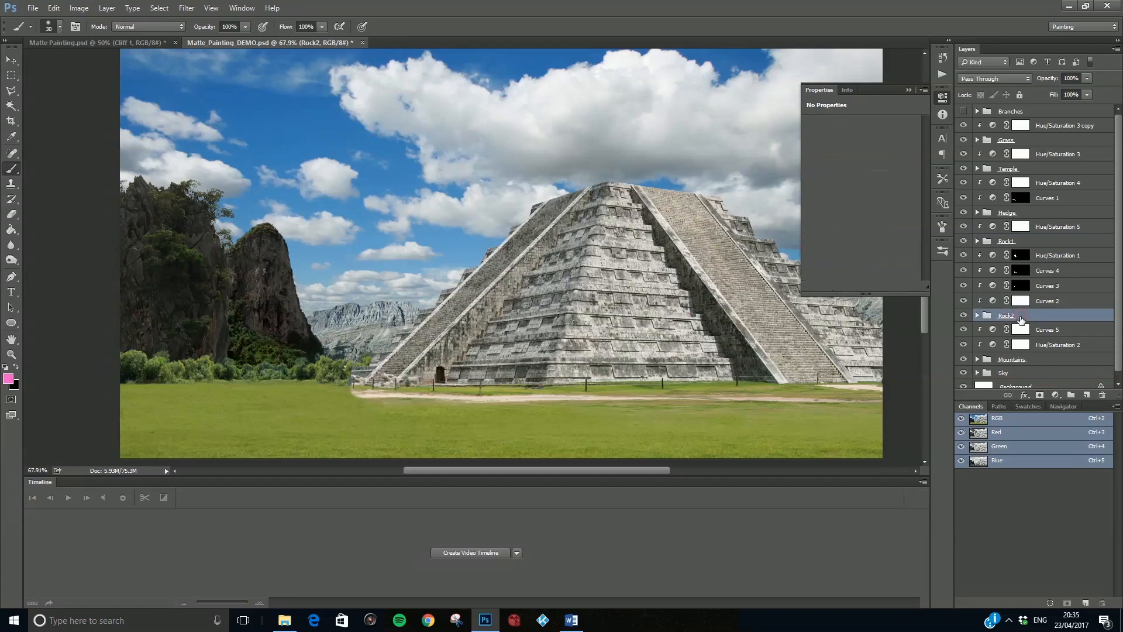
pyautogui.click(1056, 394)
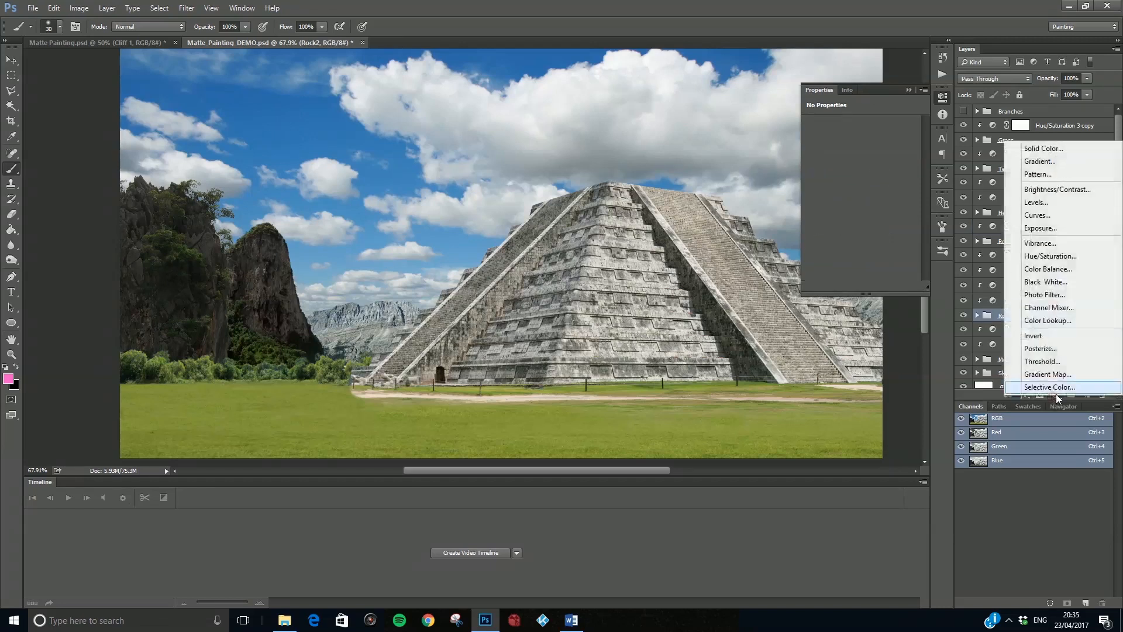
pyautogui.click(1047, 257)
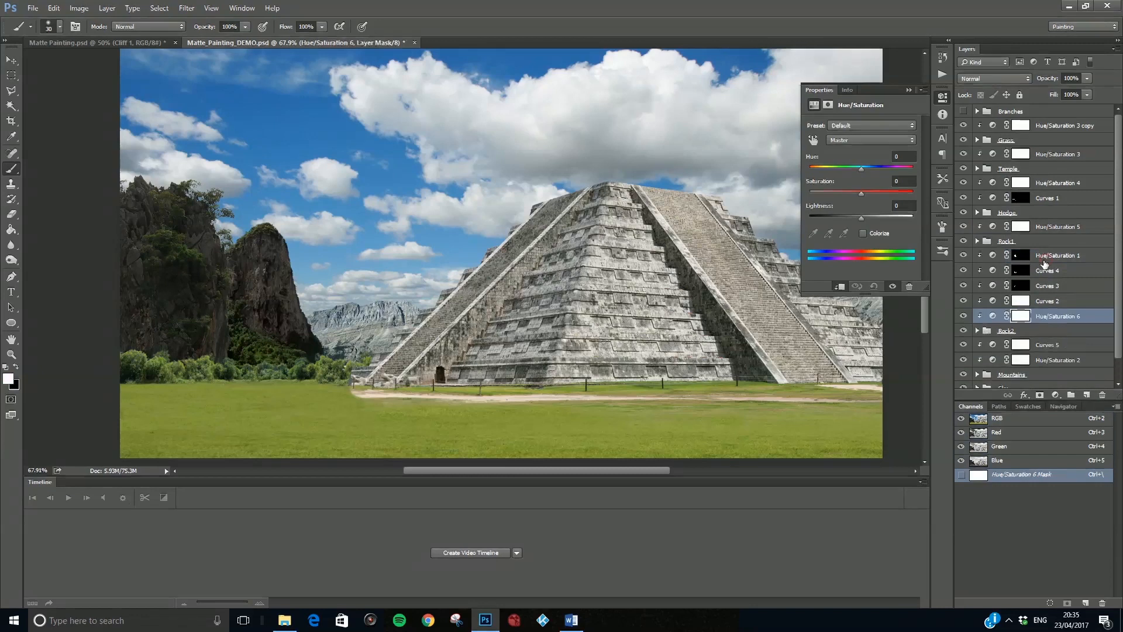
pyautogui.moveTo(1051, 322)
pyautogui.mouseDown()
pyautogui.moveTo(1049, 278)
pyautogui.moveTo(1047, 316)
pyautogui.mouseUp()
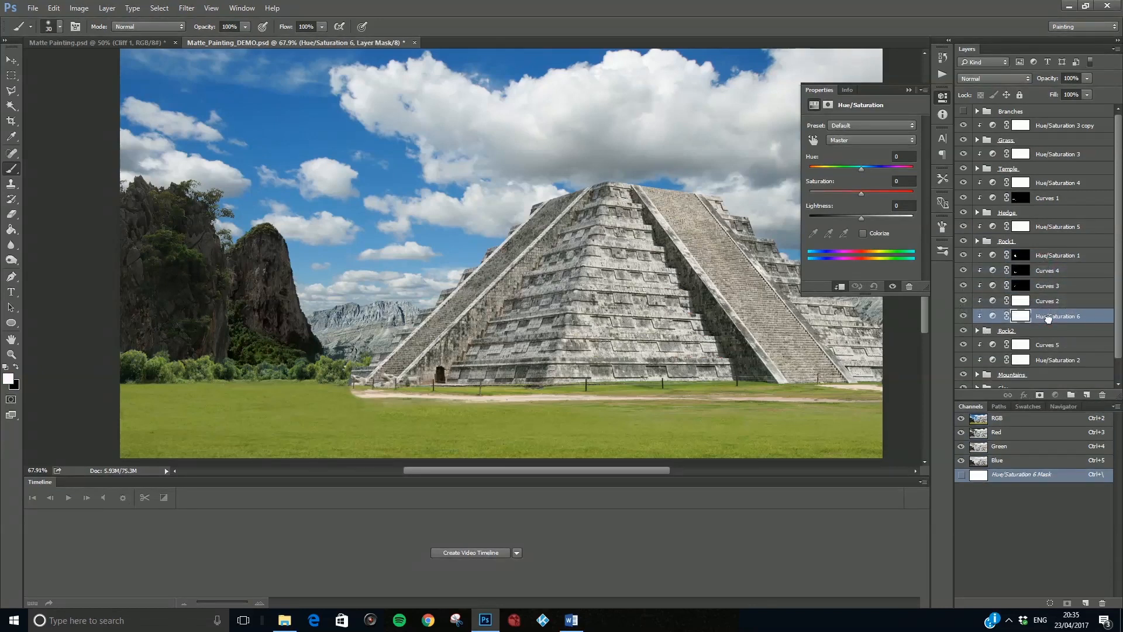
pyautogui.moveTo(861, 195); pyautogui.dragTo(838, 209)
pyautogui.moveTo(850, 214); pyautogui.dragTo(858, 209)
pyautogui.moveTo(858, 199); pyautogui.dragTo(864, 219)
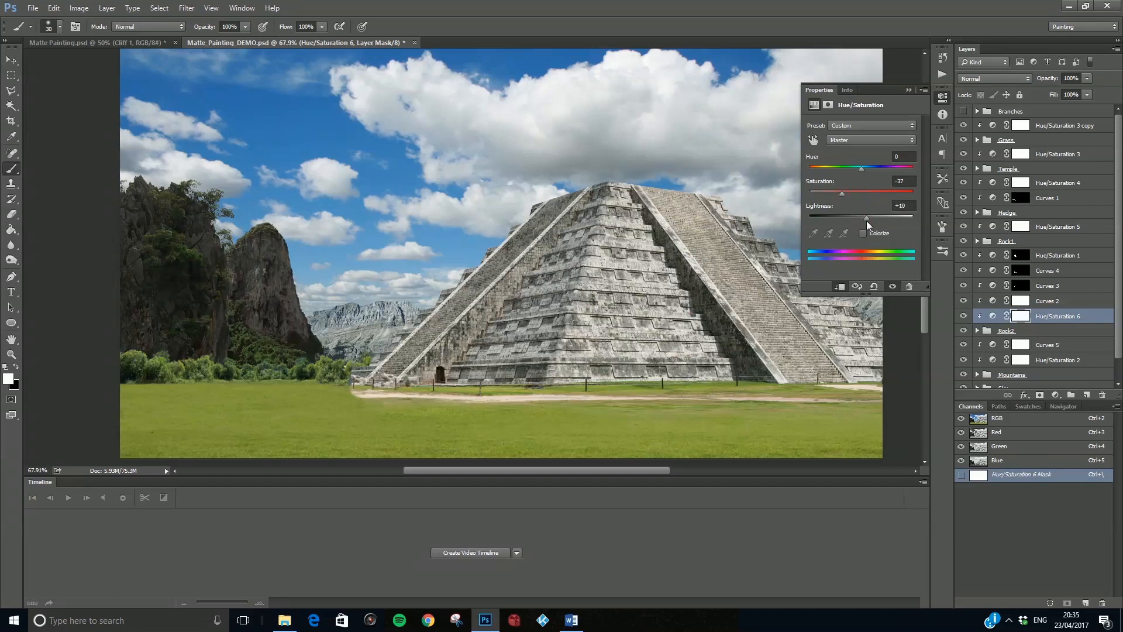
# Step: Fine-tune the lightness of the Mountains group's Hue/Saturation 2 adjustment to about +11
pyautogui.click(1046, 228)
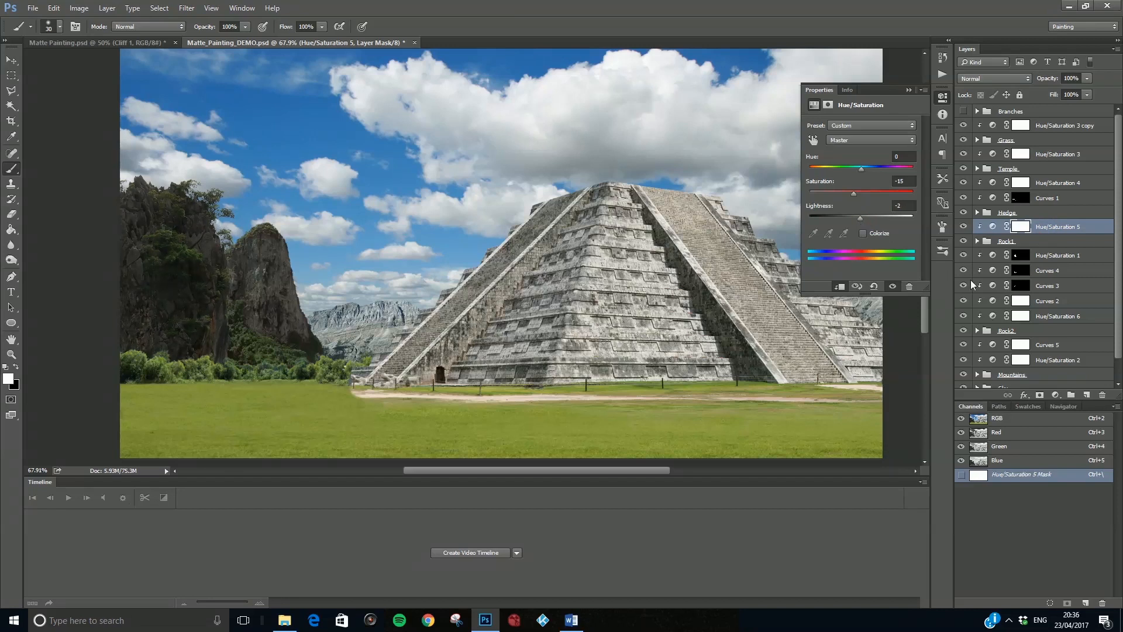
pyautogui.click(1043, 362)
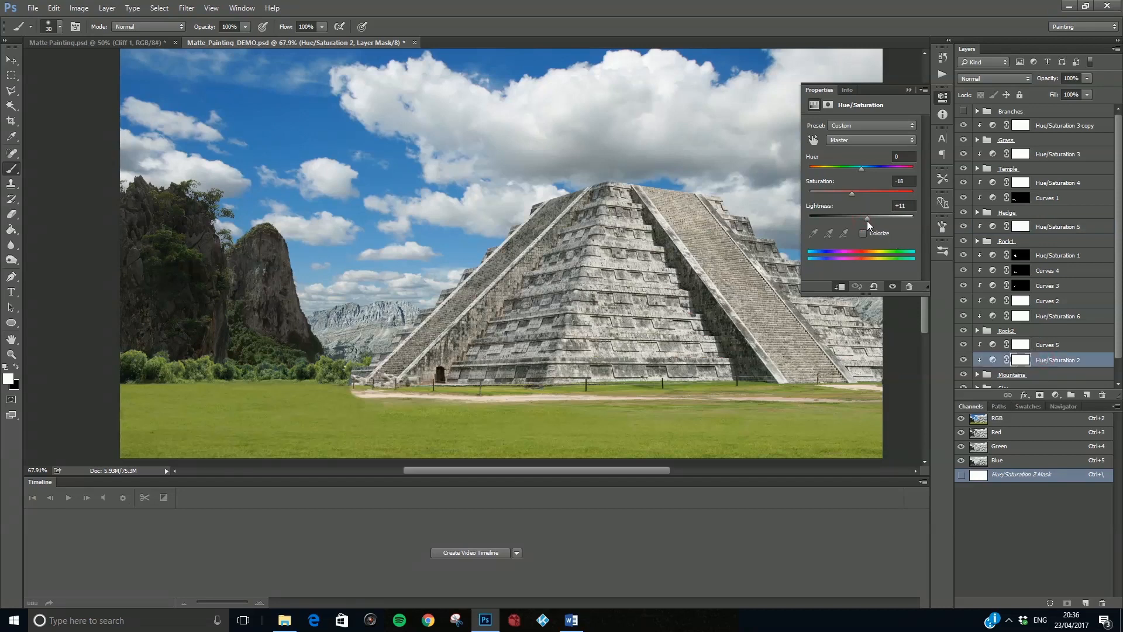
pyautogui.moveTo(868, 220); pyautogui.dragTo(869, 220)
pyautogui.click(908, 87)
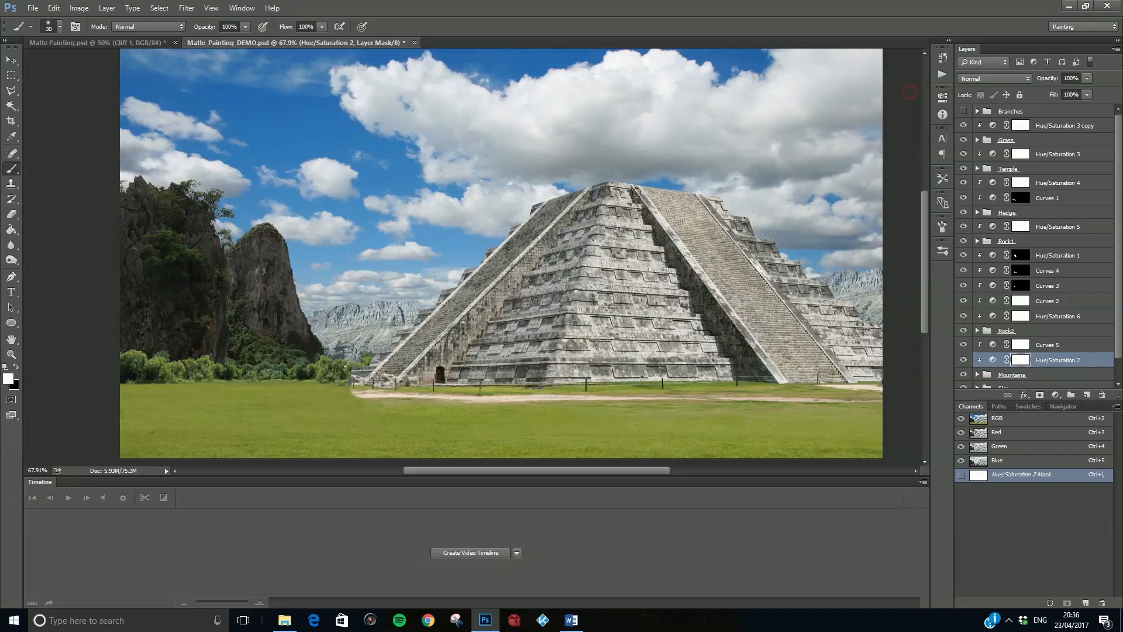
# Step: Add a Hue/Saturation adjustment layer above the Sky group and clip it to that group
pyautogui.scroll(-1, 603, 197)
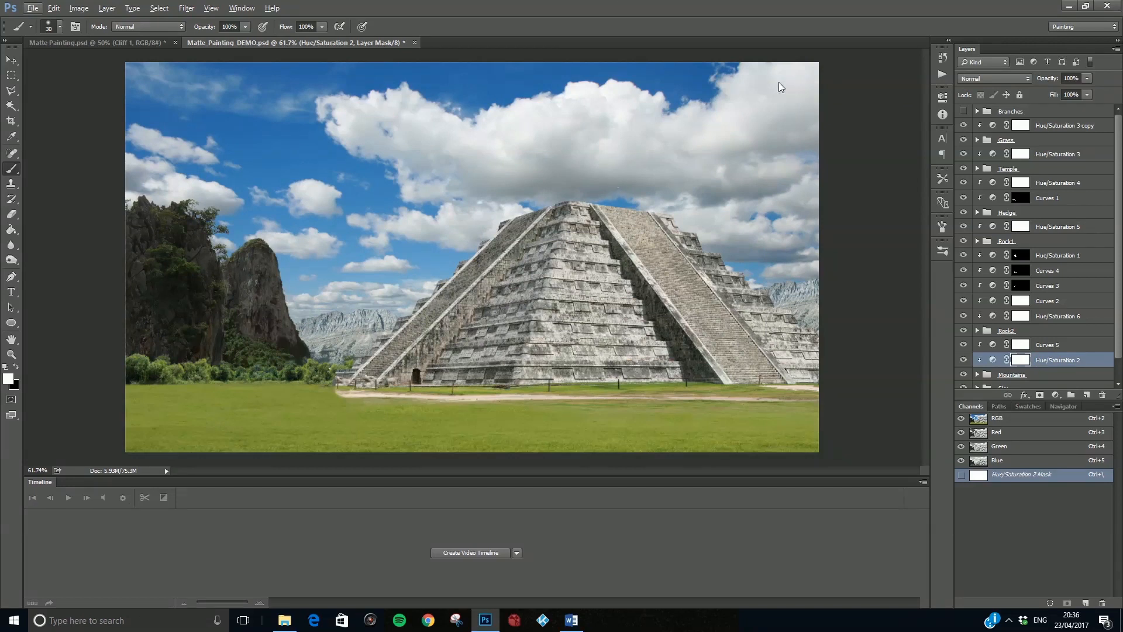
pyautogui.moveTo(1118, 208); pyautogui.dragTo(1119, 299)
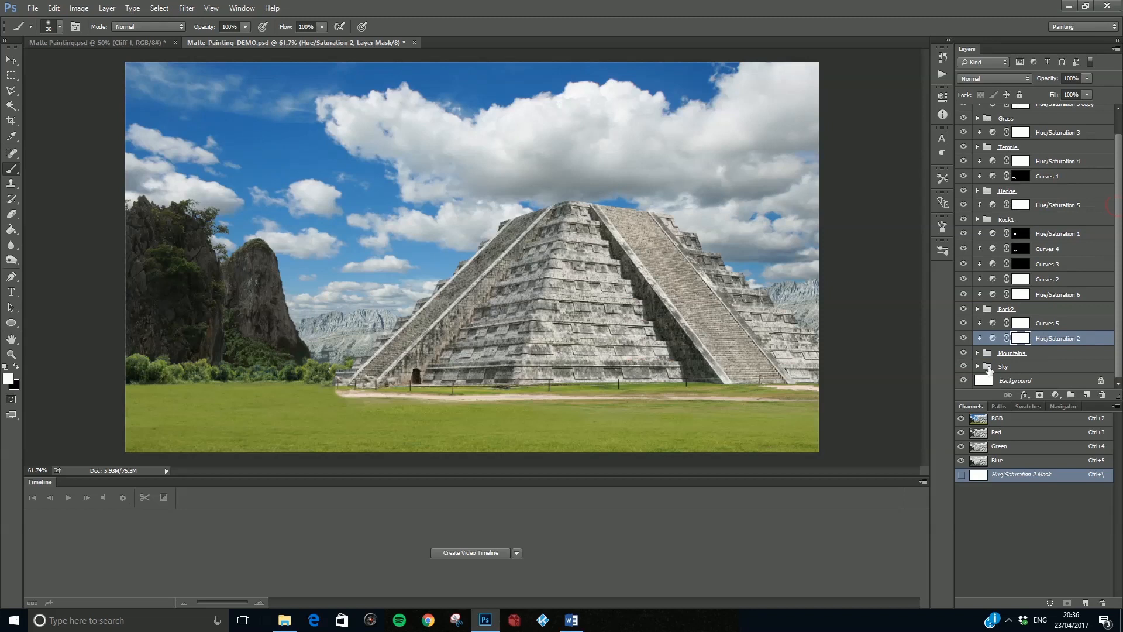
pyautogui.click(1015, 367)
pyautogui.click(1055, 395)
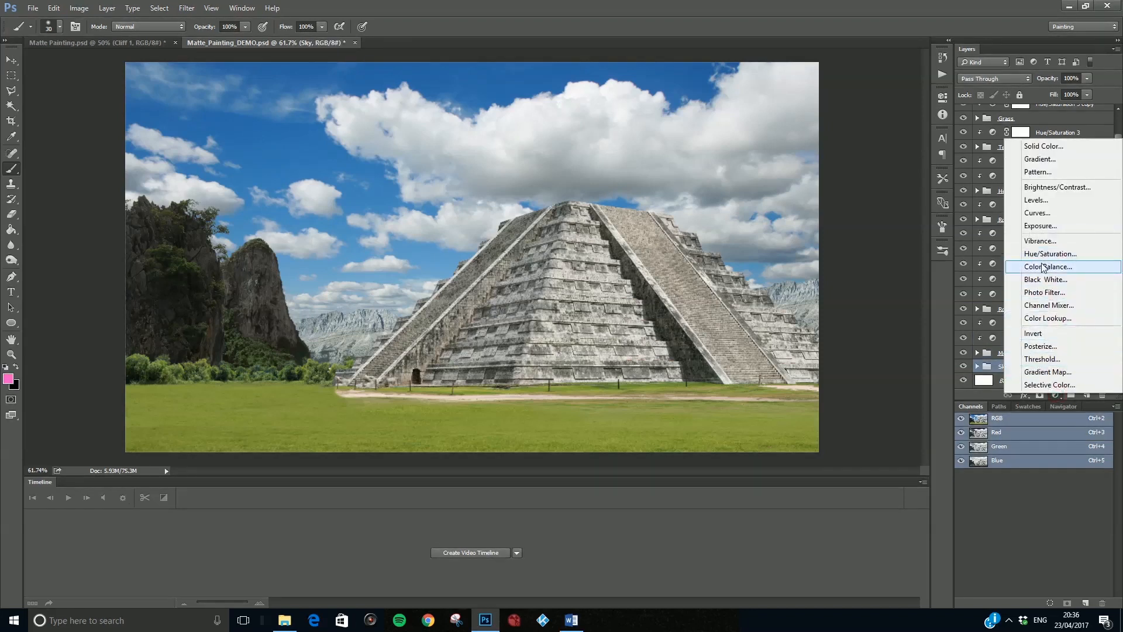
pyautogui.click(1044, 255)
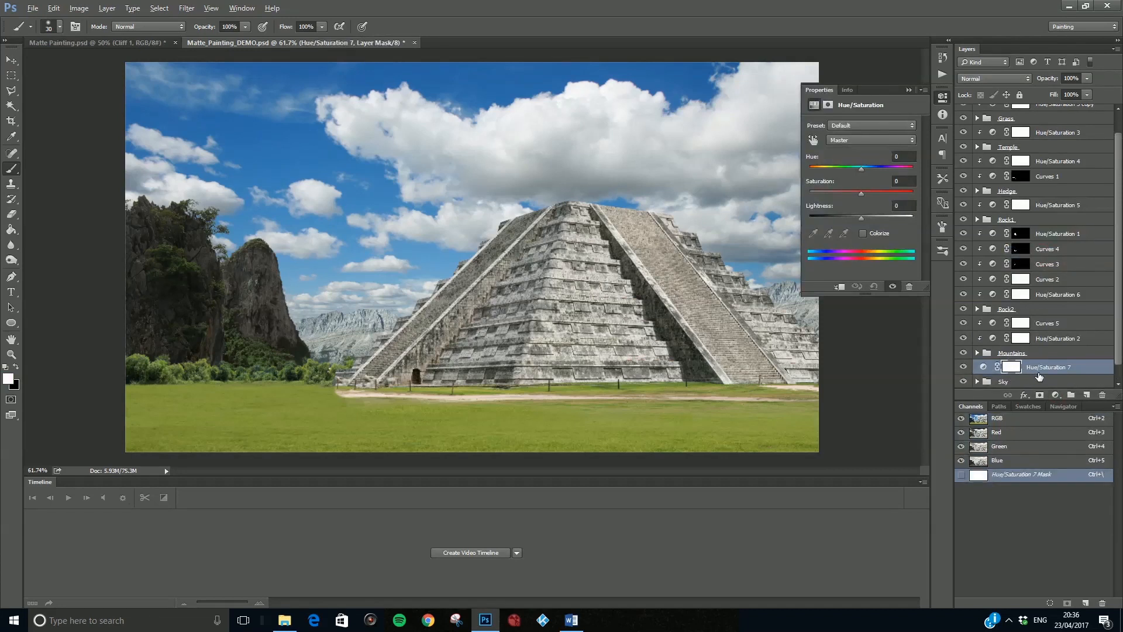
pyautogui.keyDown('alt'); pyautogui.click(1039, 375); pyautogui.keyUp('alt')
# Step: Set the Sky group's Hue/Saturation adjustment to saturation -27 and lightness 5
pyautogui.moveTo(861, 197); pyautogui.dragTo(838, 205)
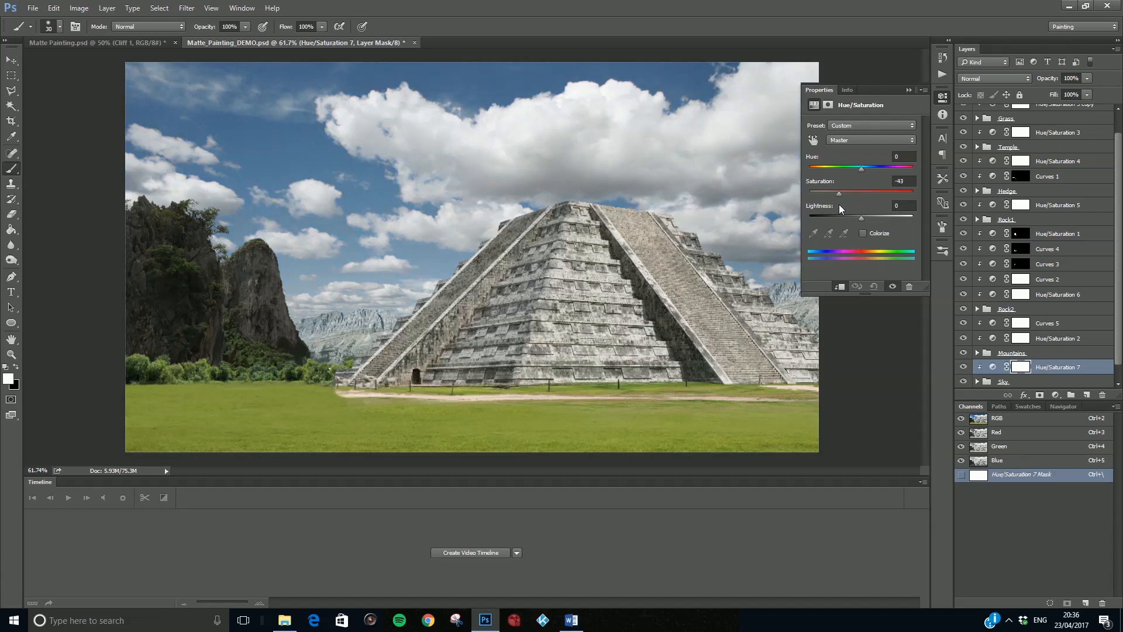
pyautogui.moveTo(862, 218); pyautogui.dragTo(868, 219)
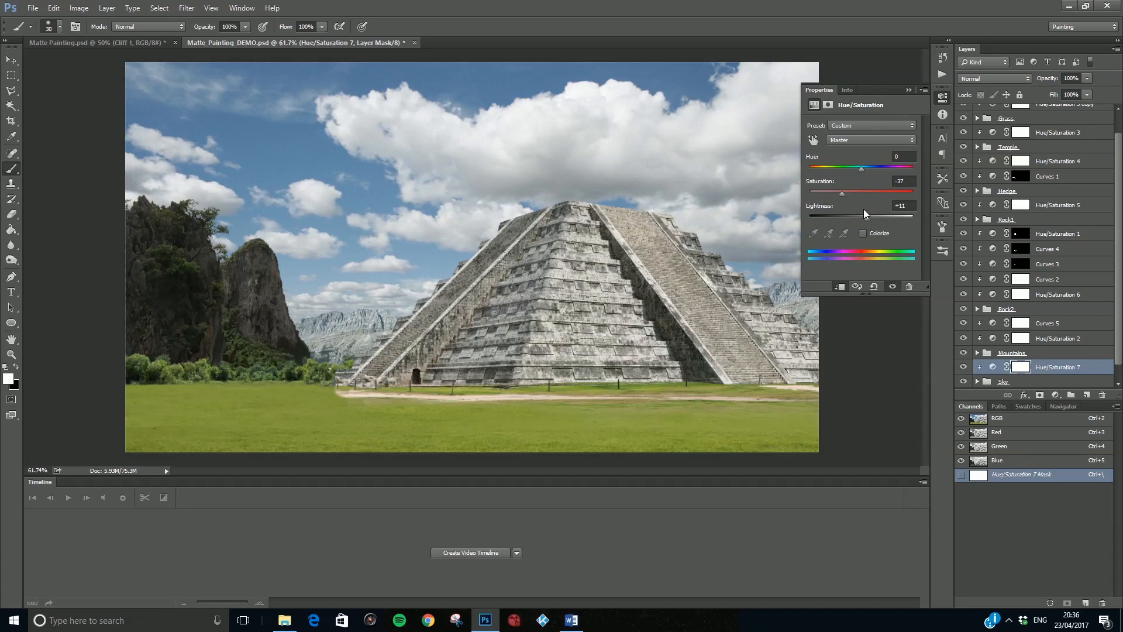
pyautogui.click(895, 205)
pyautogui.write('5')
pyautogui.press('Return')
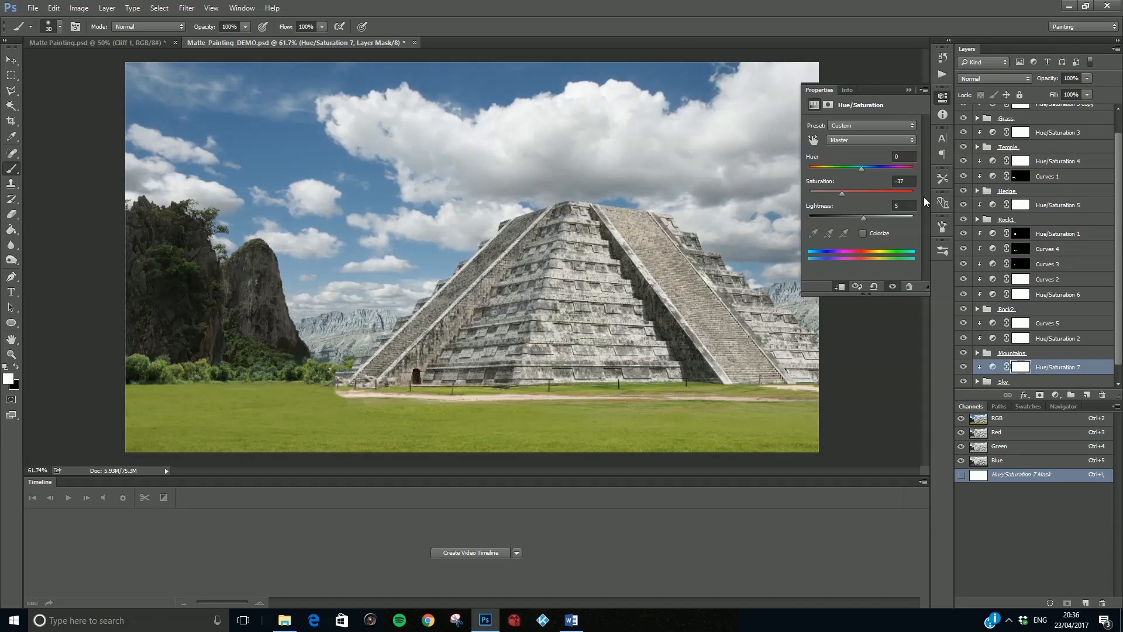
pyautogui.click(902, 182)
pyautogui.write('-27')
pyautogui.press('Return')
# Step: Show the Branches group and inspect the colour of its branches over the cliffs
pyautogui.scroll(2, 1015, 294)
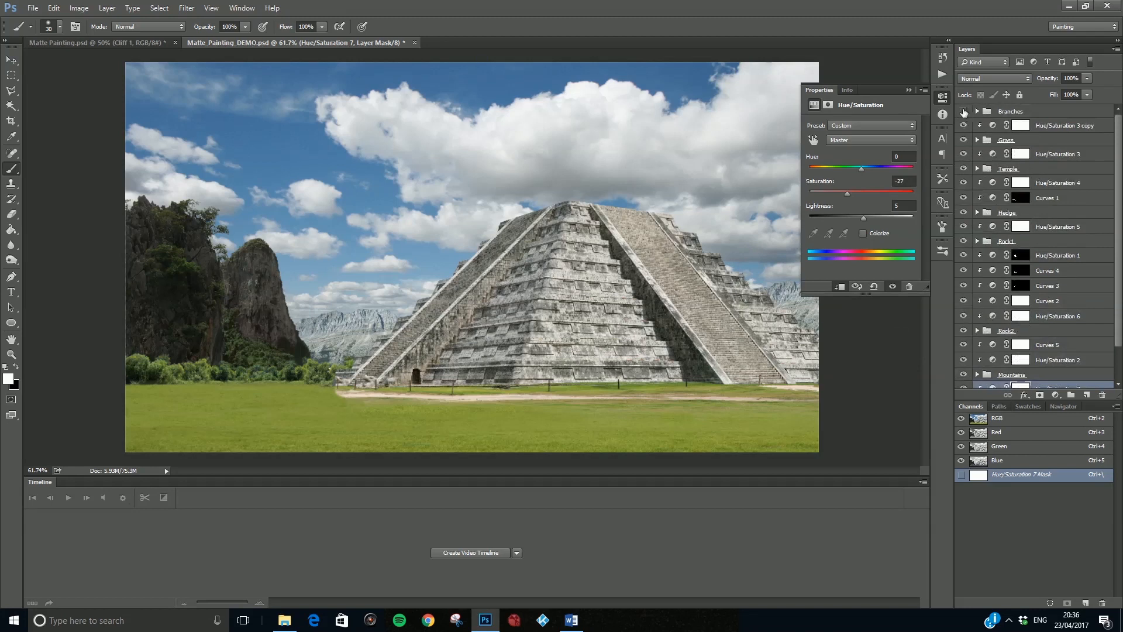
pyautogui.click(963, 112)
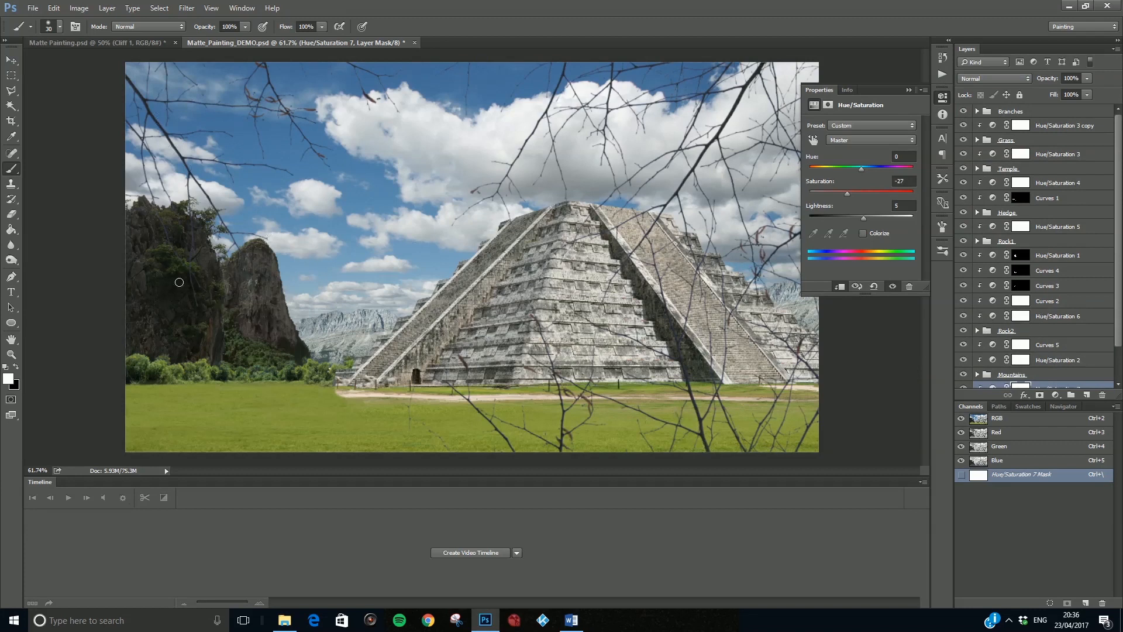
pyautogui.scroll(5, 179, 283)
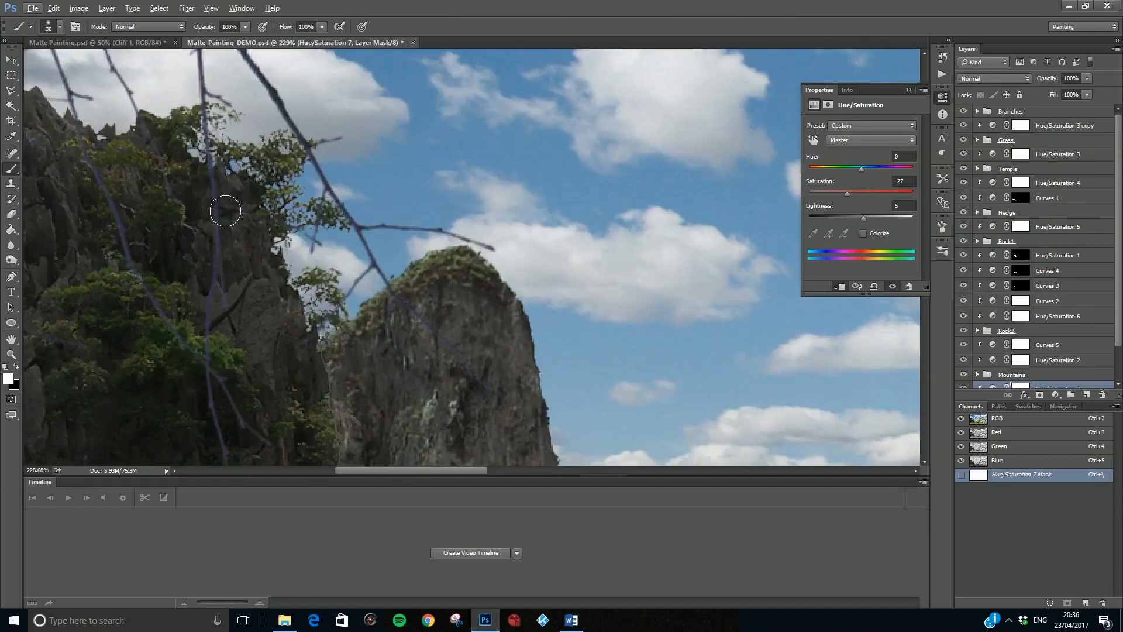
pyautogui.scroll(-3, 396, 283)
pyautogui.scroll(-4, 396, 282)
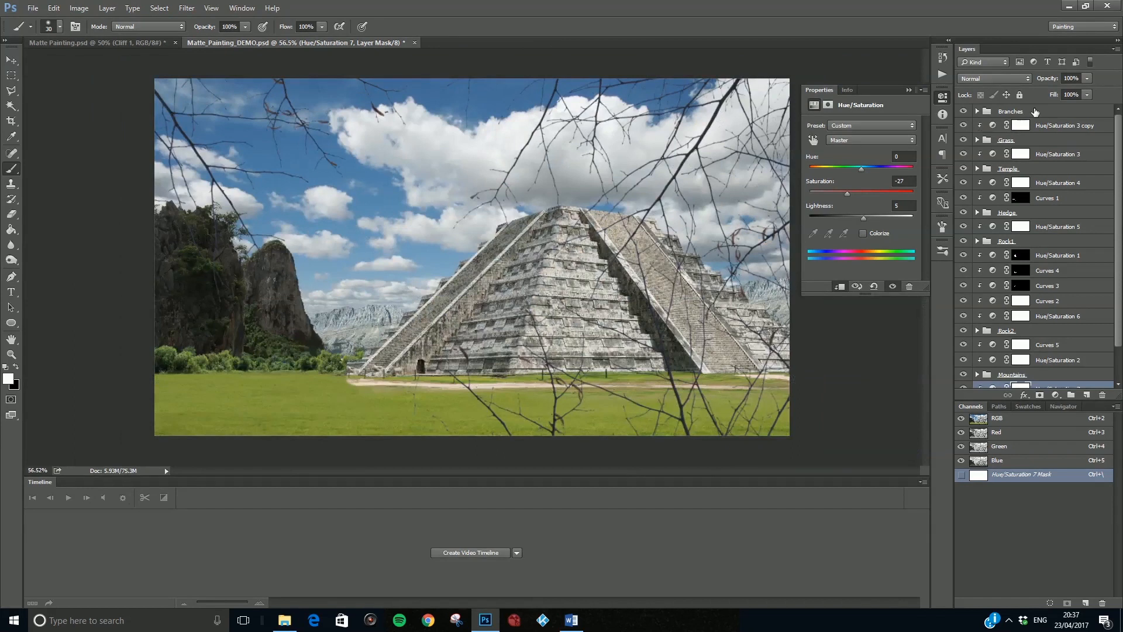
# Step: Add a Curves adjustment clipped to the Branches group and lower its Blue channel's highlight output to 140
pyautogui.click(1035, 111)
pyautogui.click(1057, 395)
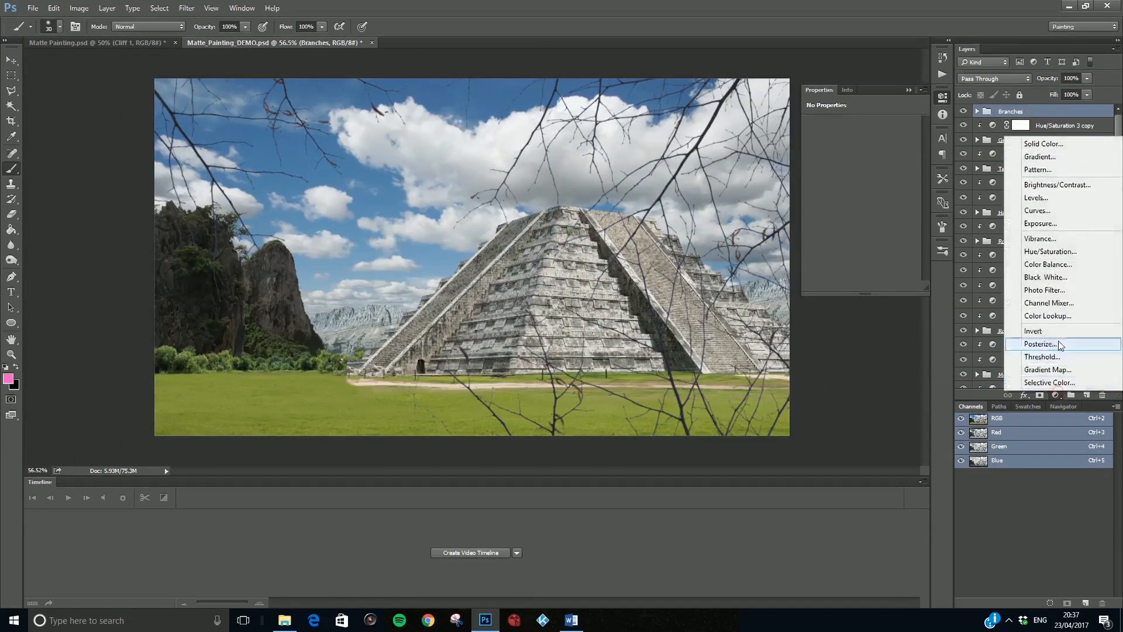
pyautogui.click(1051, 215)
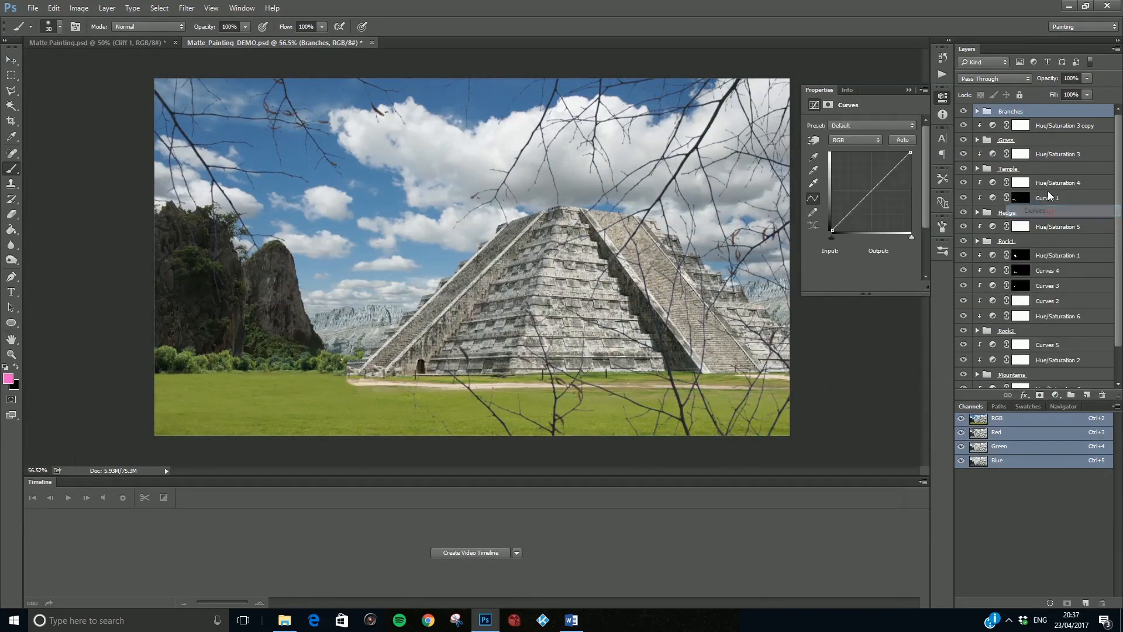
pyautogui.keyDown('alt'); pyautogui.click(1034, 115); pyautogui.keyUp('alt')
pyautogui.click(854, 139)
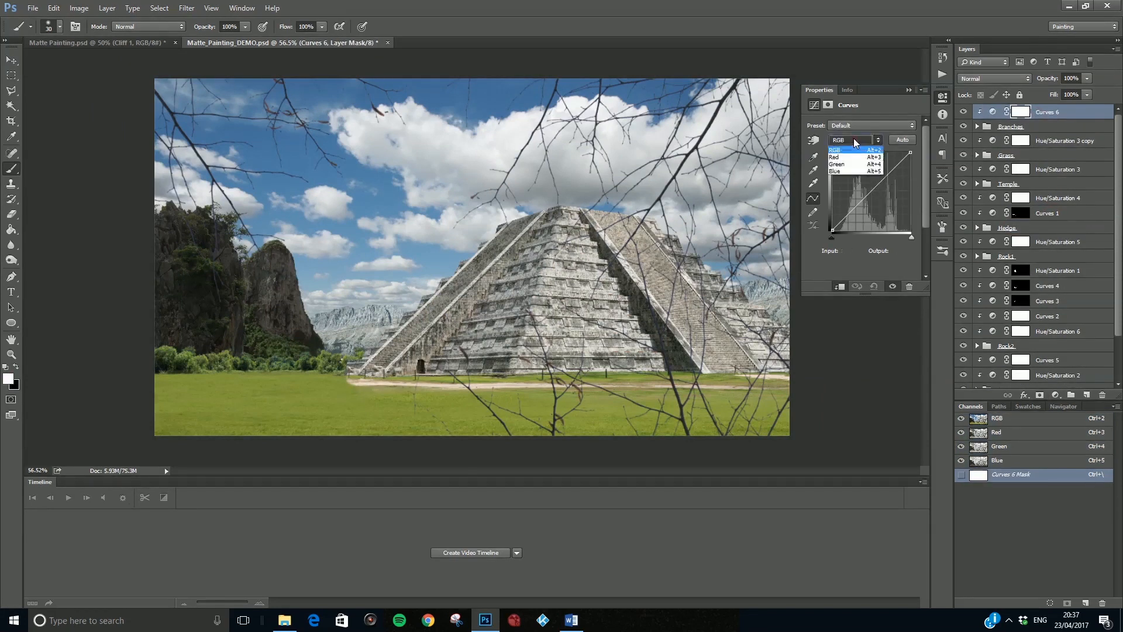
pyautogui.click(844, 170)
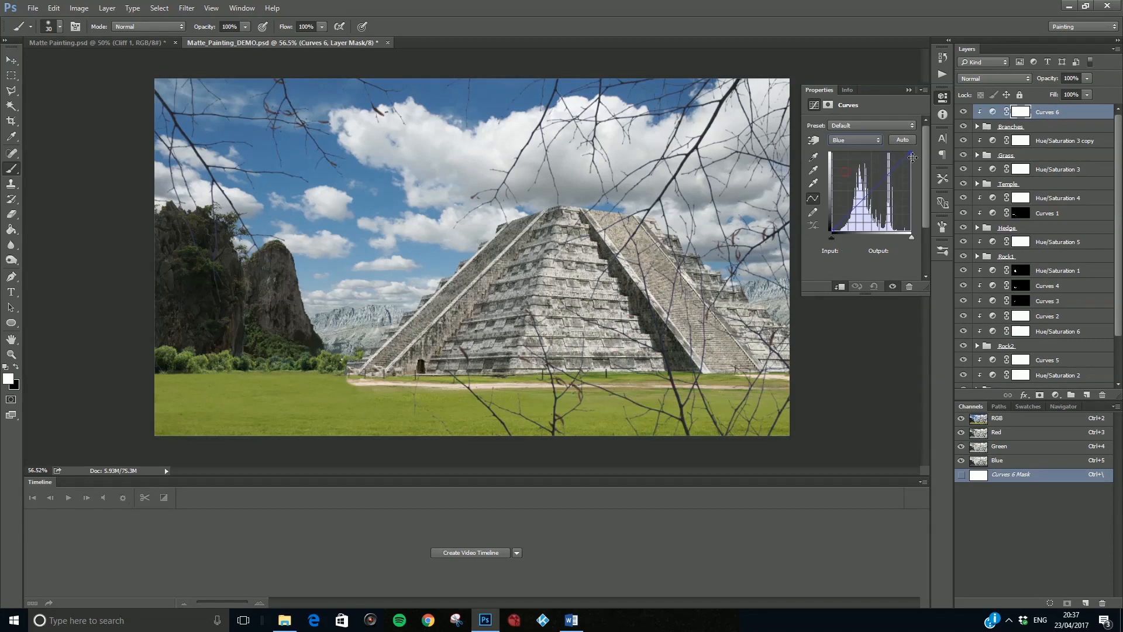
pyautogui.moveTo(911, 153); pyautogui.dragTo(911, 191)
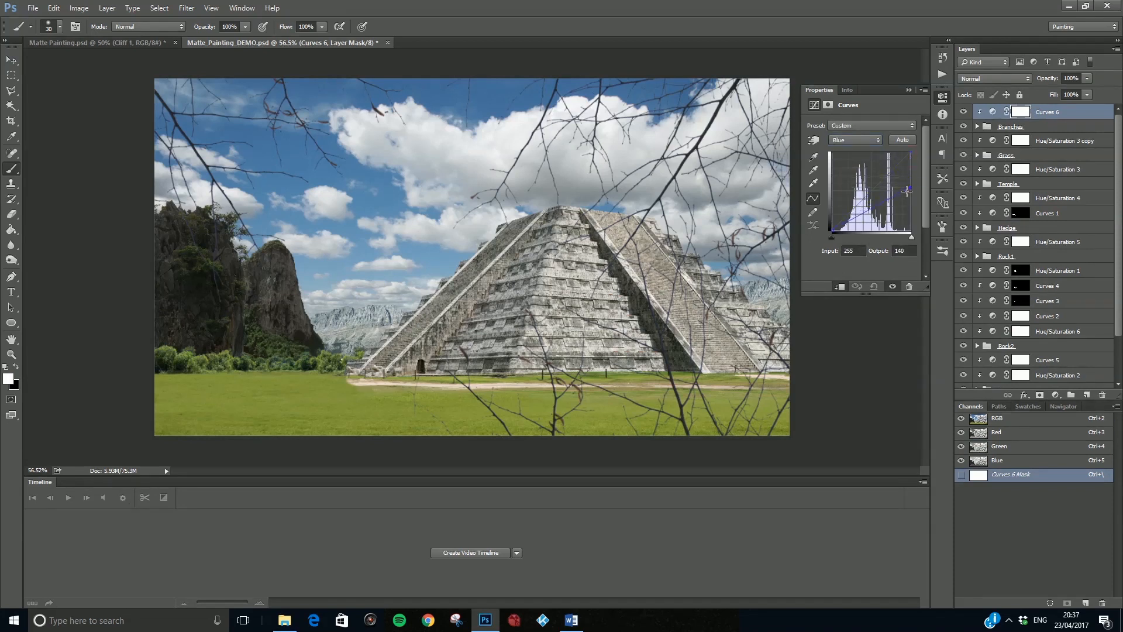
# Step: Compare the branches with and without the Curves 6 adjustment, both close up and in the full image
pyautogui.scroll(6, 196, 229)
pyautogui.scroll(1, 140, 226)
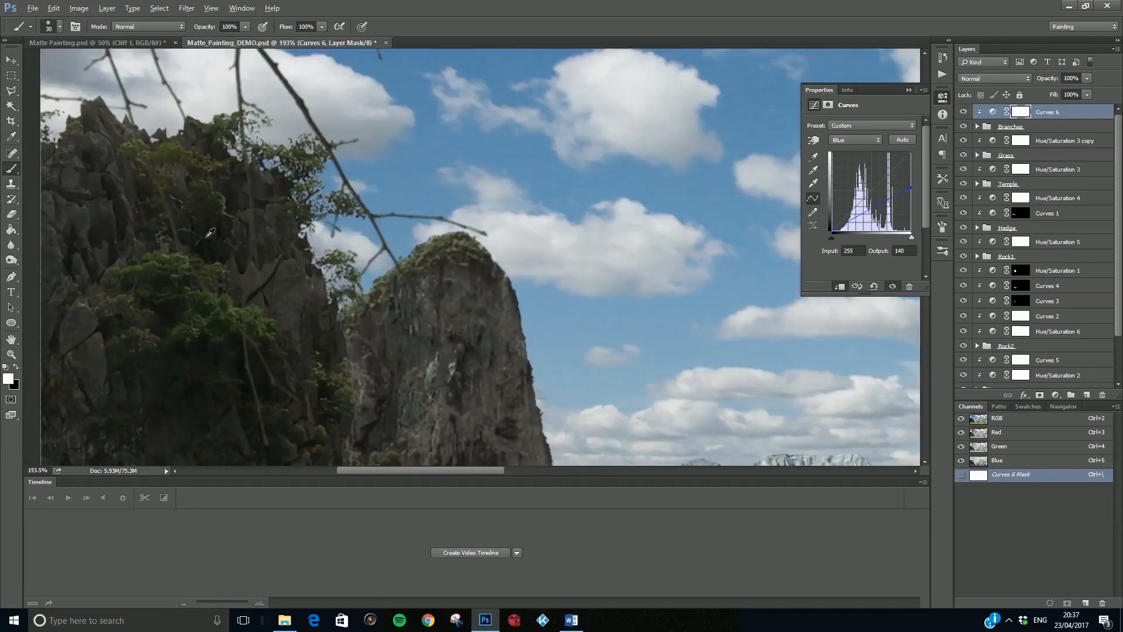
pyautogui.click(962, 112)
pyautogui.click(963, 112)
pyautogui.click(963, 113)
pyautogui.click(962, 113)
pyautogui.scroll(-4, 585, 251)
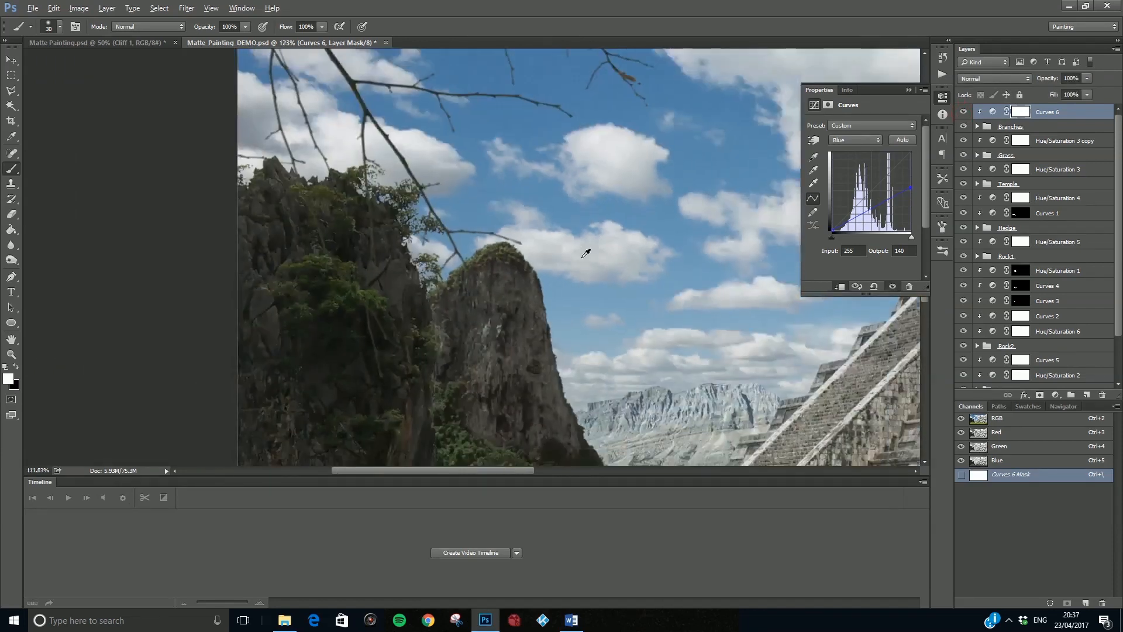
pyautogui.scroll(-1, 586, 253)
pyautogui.scroll(-1, 586, 253)
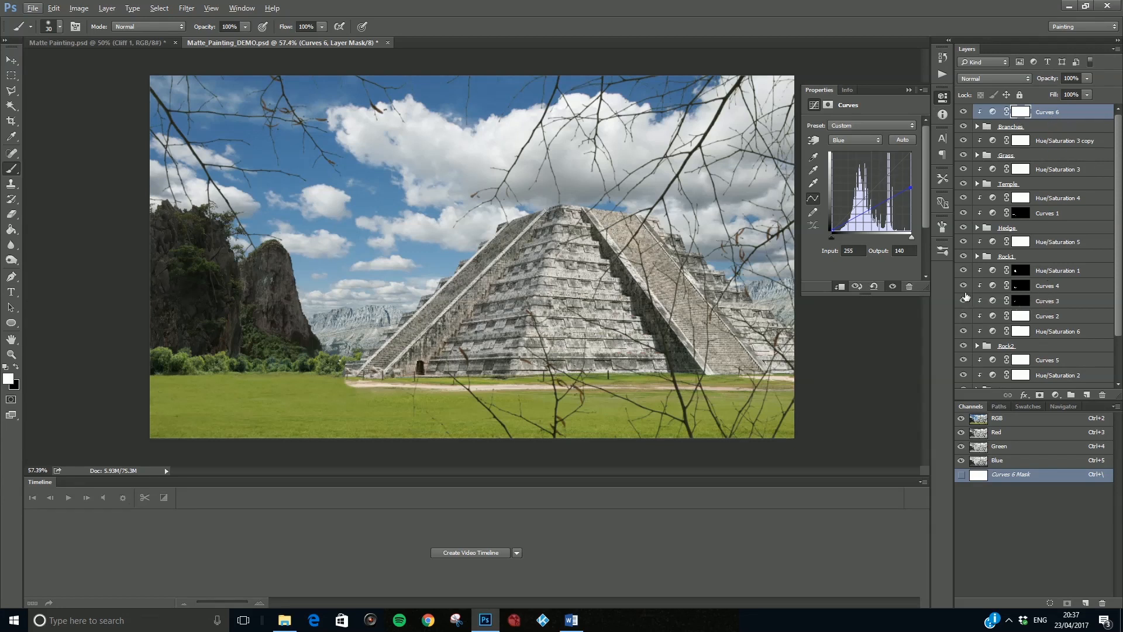
# Step: Hide the Branches group and rename the Hedge group's Curves 1 adjustment as "Curves - Blue tops"
pyautogui.click(963, 126)
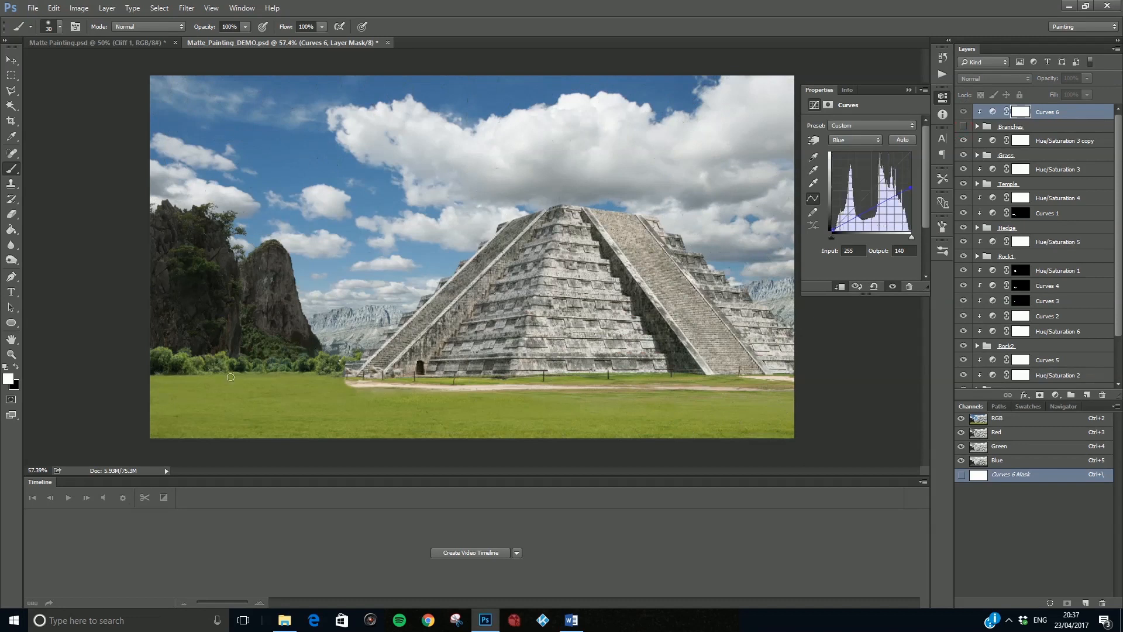
pyautogui.scroll(3, 230, 377)
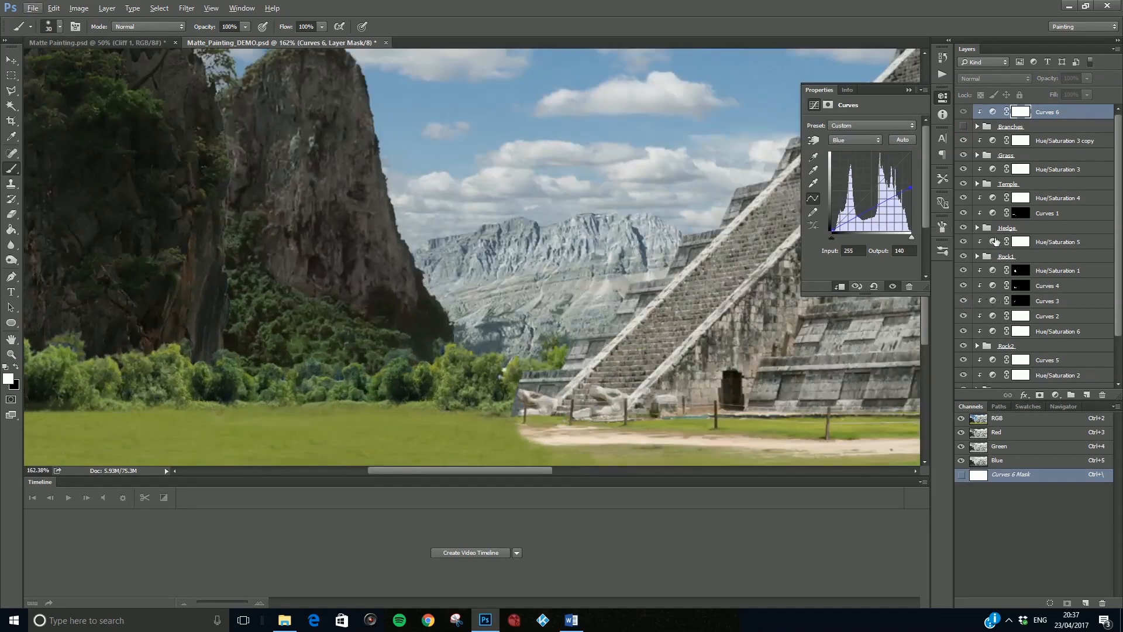
pyautogui.click(964, 214)
pyautogui.click(967, 217)
pyautogui.click(967, 217)
pyautogui.doubleClick(1047, 213)
pyautogui.click(1064, 214)
pyautogui.write('- Blue tops')
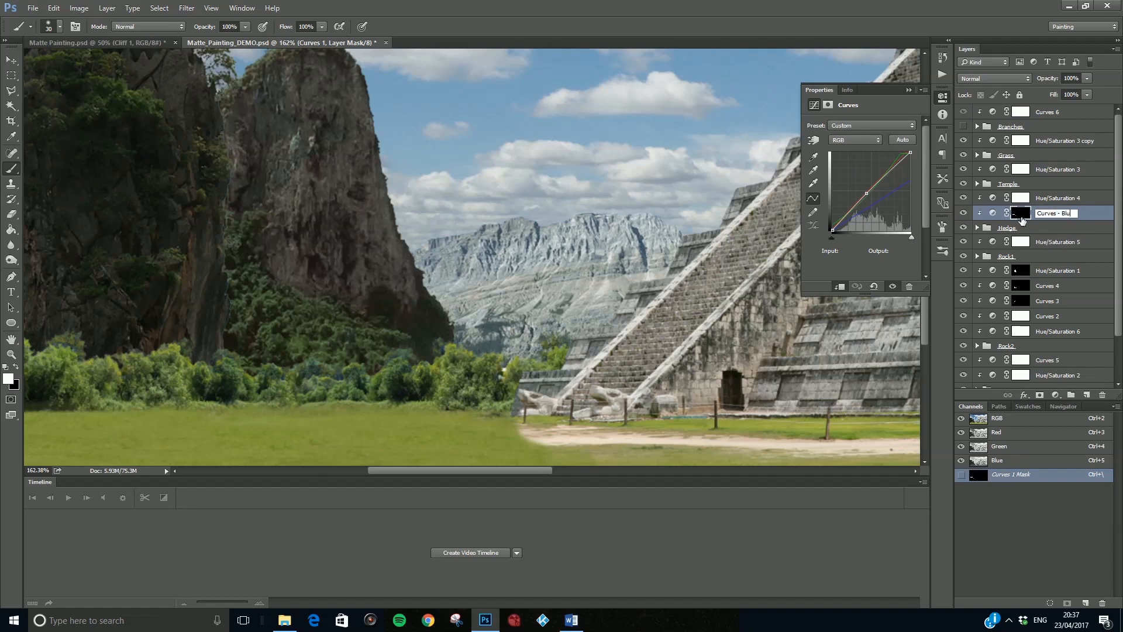
pyautogui.click(1068, 199)
pyautogui.click(964, 198)
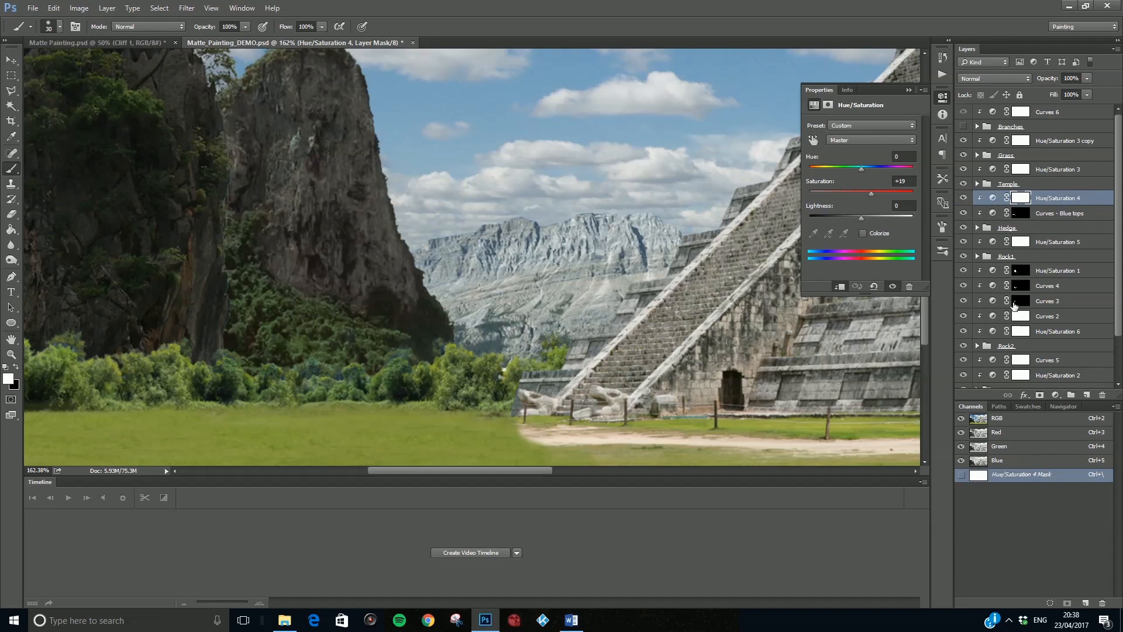
# Step: Check which area Curves 4 affects by toggling its visibility, and rename it as "Curves - Lush Greens"
pyautogui.click(1053, 286)
pyautogui.click(964, 285)
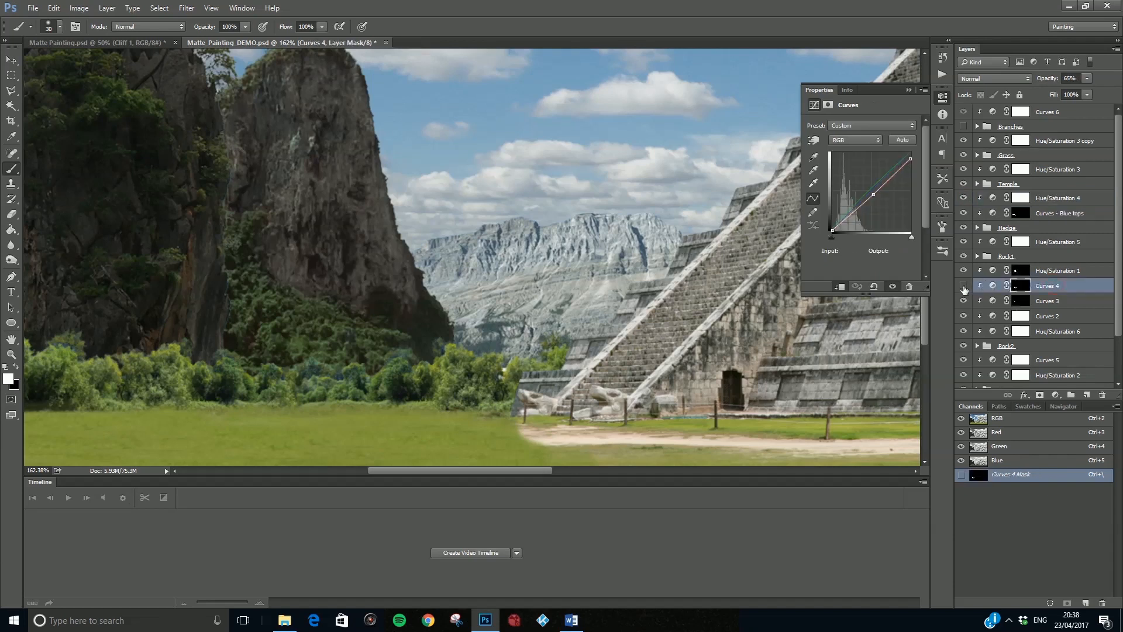
pyautogui.click(964, 285)
pyautogui.click(963, 285)
pyautogui.click(963, 285)
pyautogui.click(963, 286)
pyautogui.click(963, 285)
pyautogui.doubleClick(1056, 285)
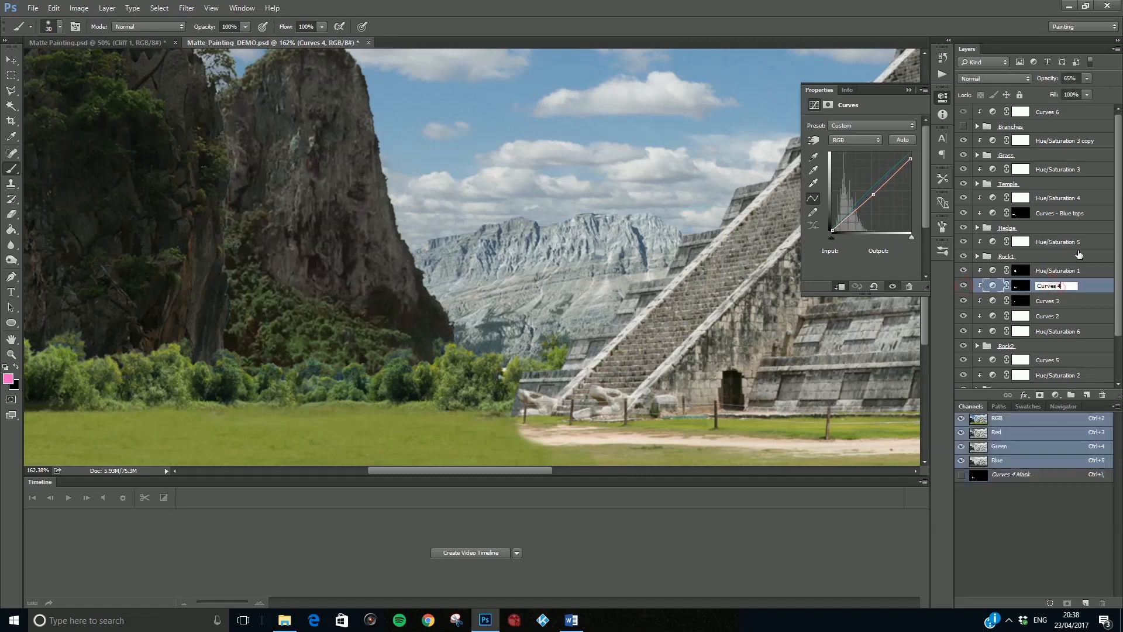
pyautogui.write('Curves - Lush Greens')
# Step: Check what the Curves 3 adjustment affects by toggling its visibility, and delete it from the Rock2 group's adjustments
pyautogui.click(1050, 301)
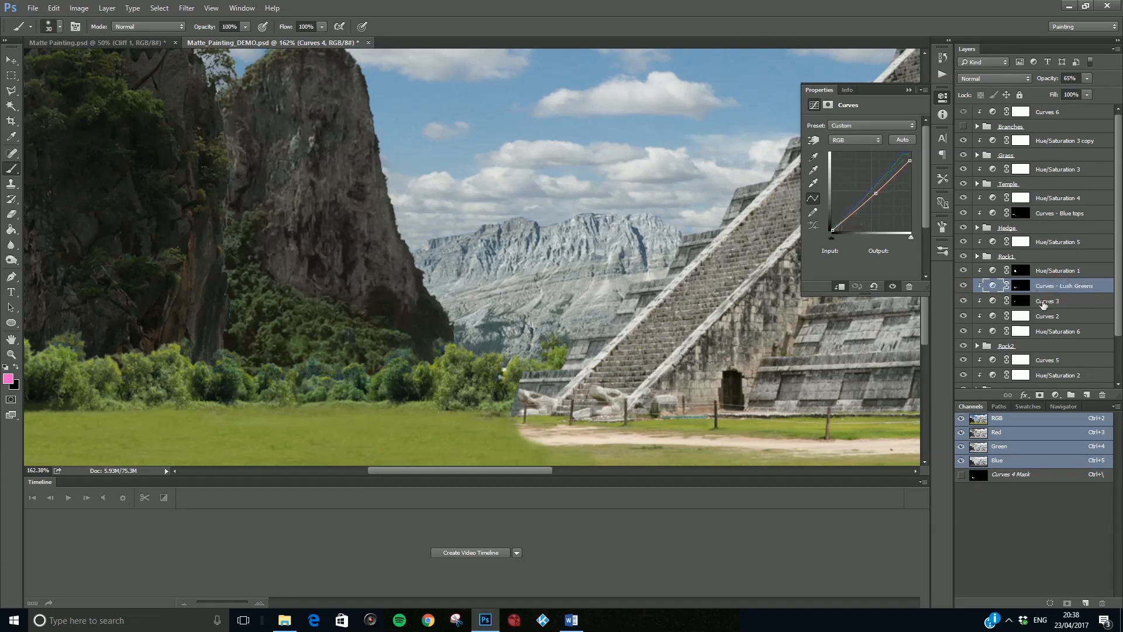
pyautogui.click(964, 301)
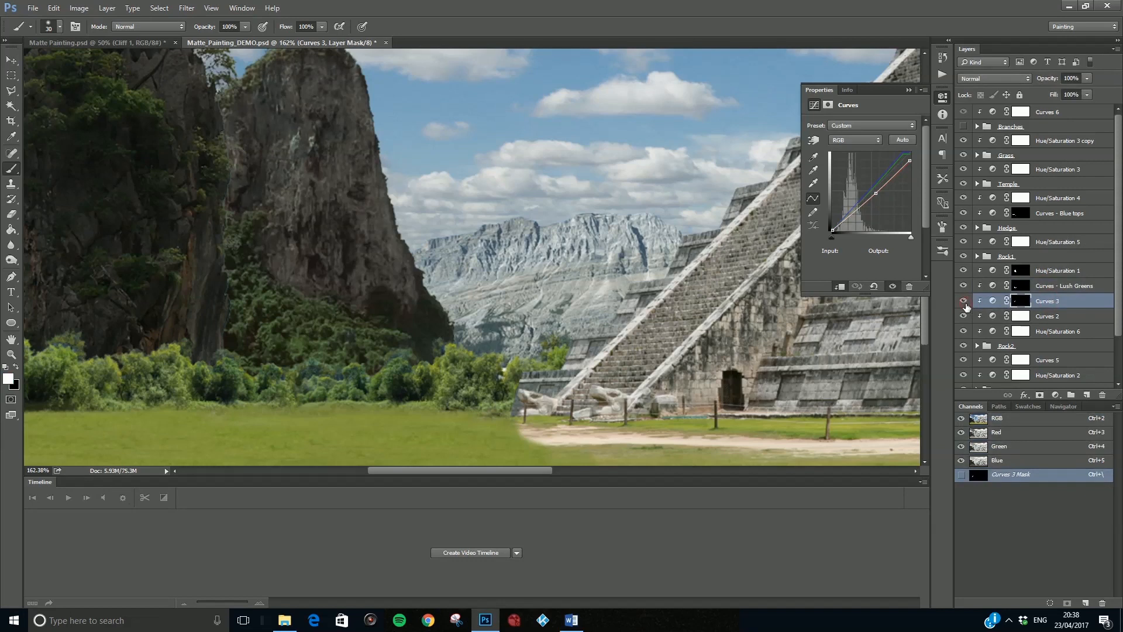
pyautogui.click(964, 301)
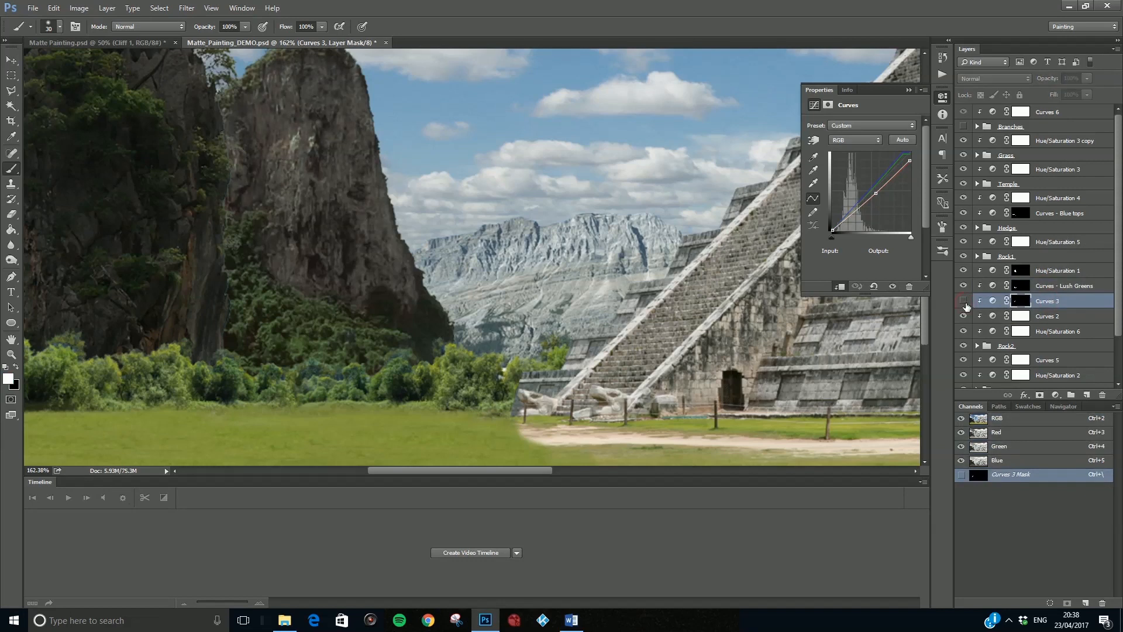
pyautogui.click(964, 301)
pyautogui.click(964, 301)
pyautogui.moveTo(1071, 302); pyautogui.dragTo(1102, 395)
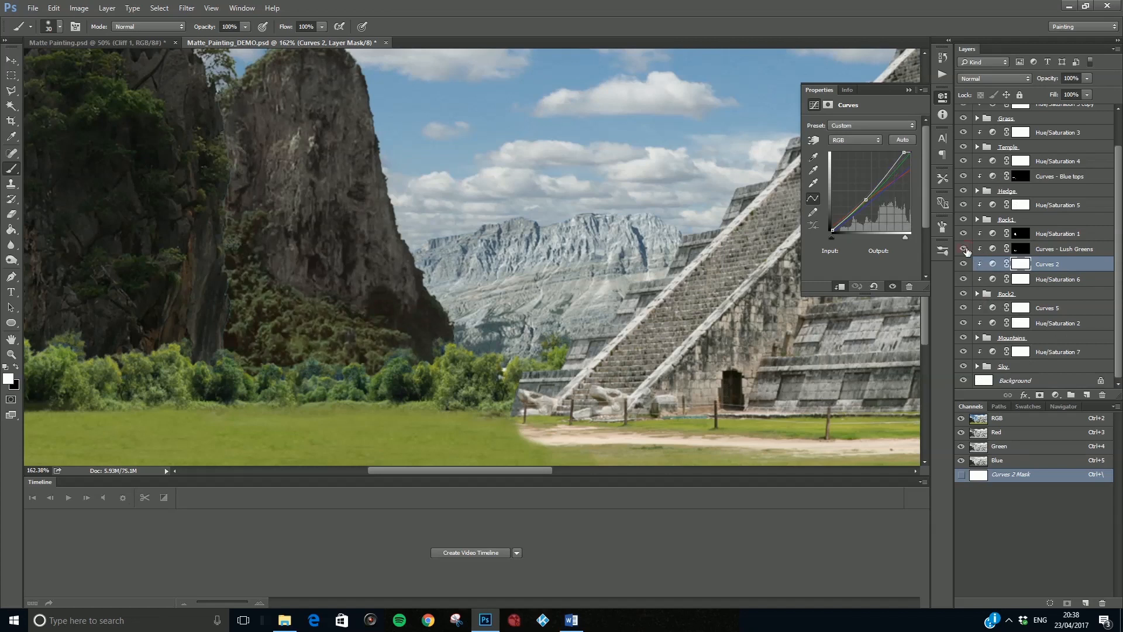
# Step: Check the effect of Curves - Lush Greens, leaving it visible, and review the whole painting with the adjustment properties collapsed
pyautogui.moveTo(966, 249); pyautogui.dragTo(966, 236)
pyautogui.scroll(-5, 583, 199)
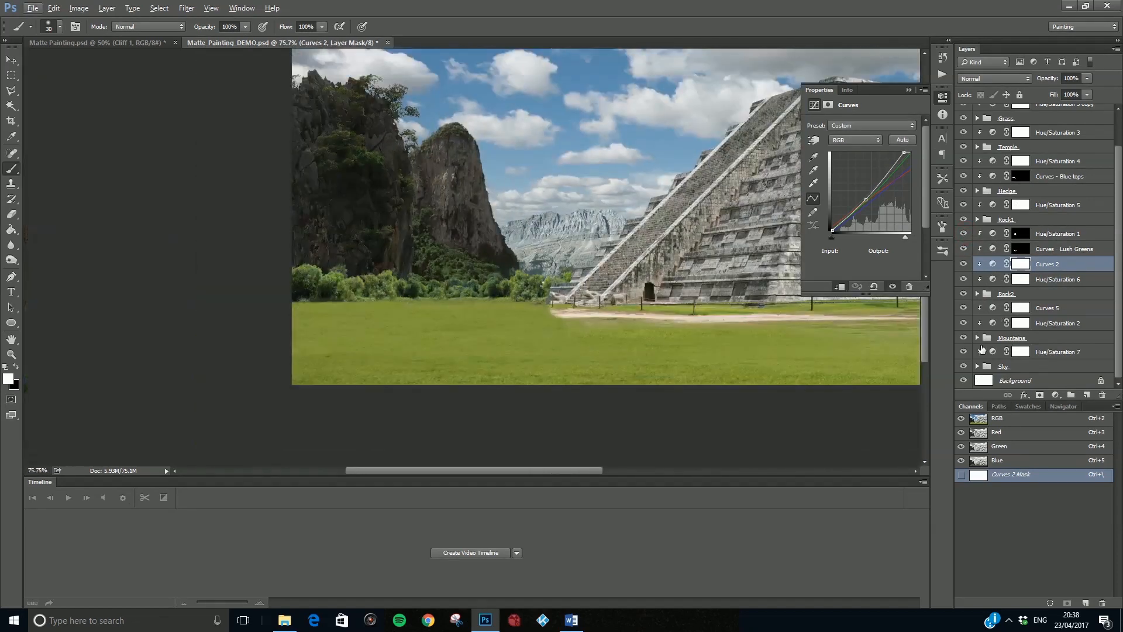
pyautogui.scroll(-1, 696, 289)
pyautogui.scroll(-1, 645, 289)
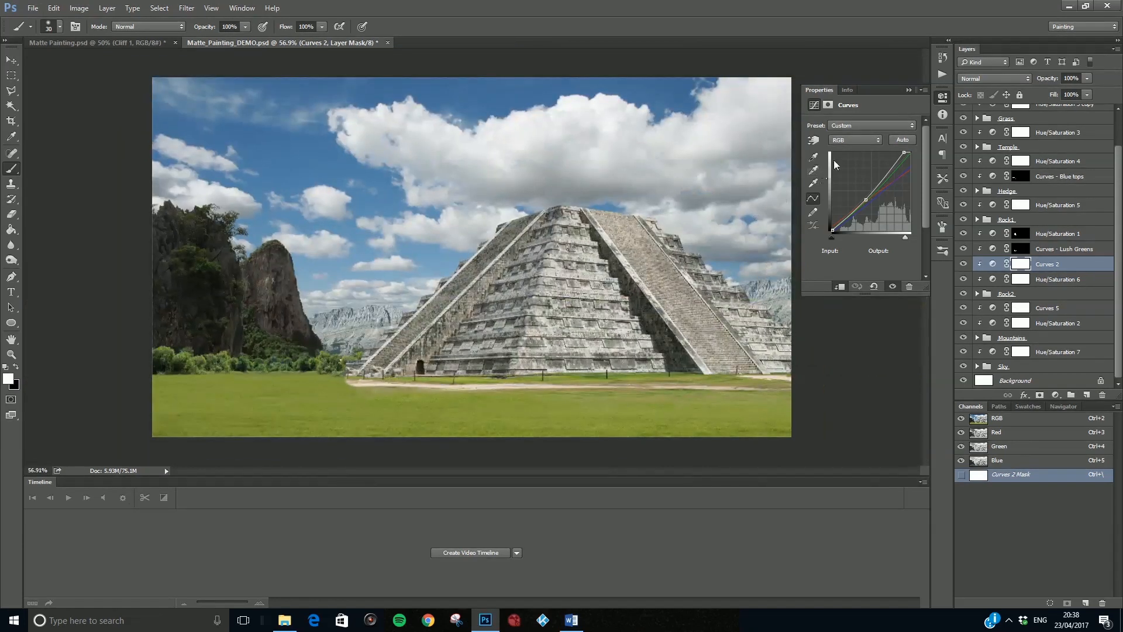
pyautogui.click(909, 90)
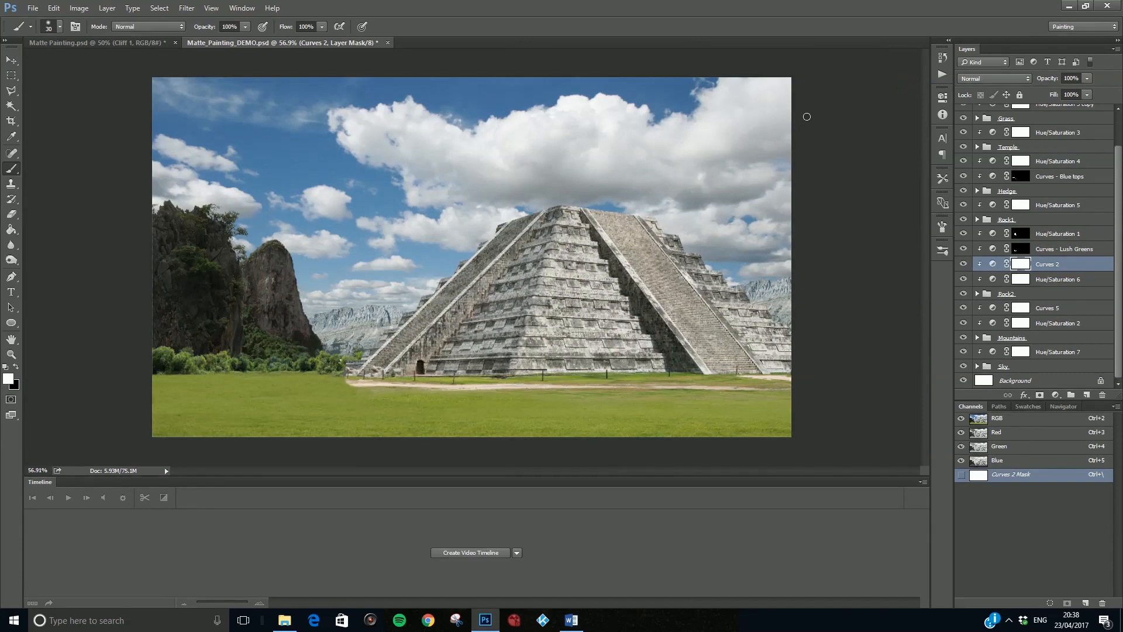
pyautogui.click(1009, 620)
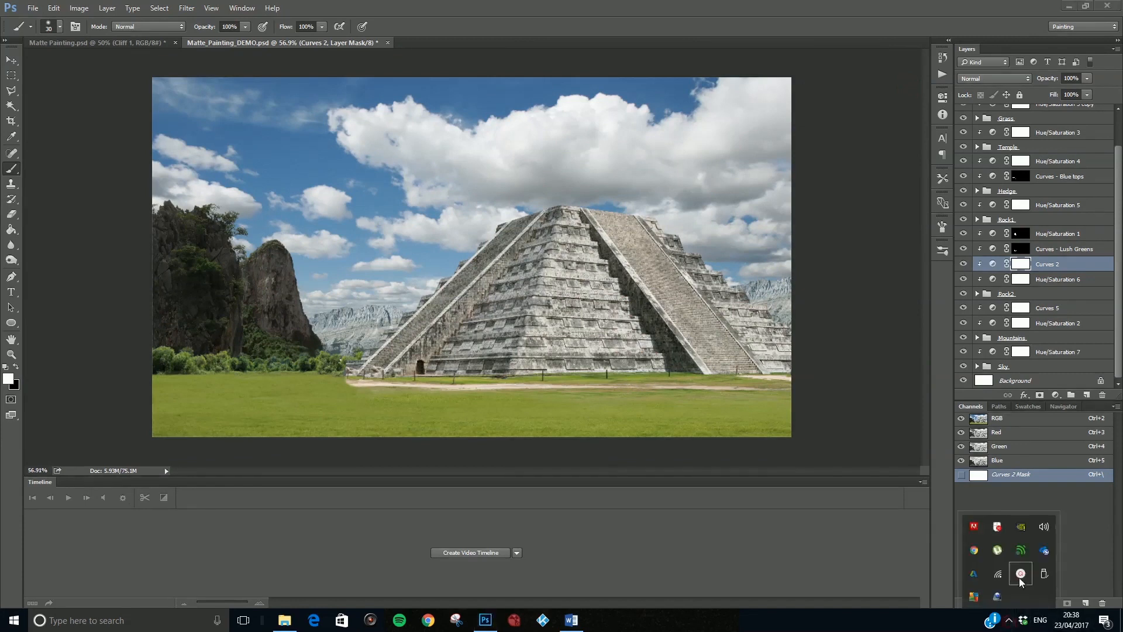